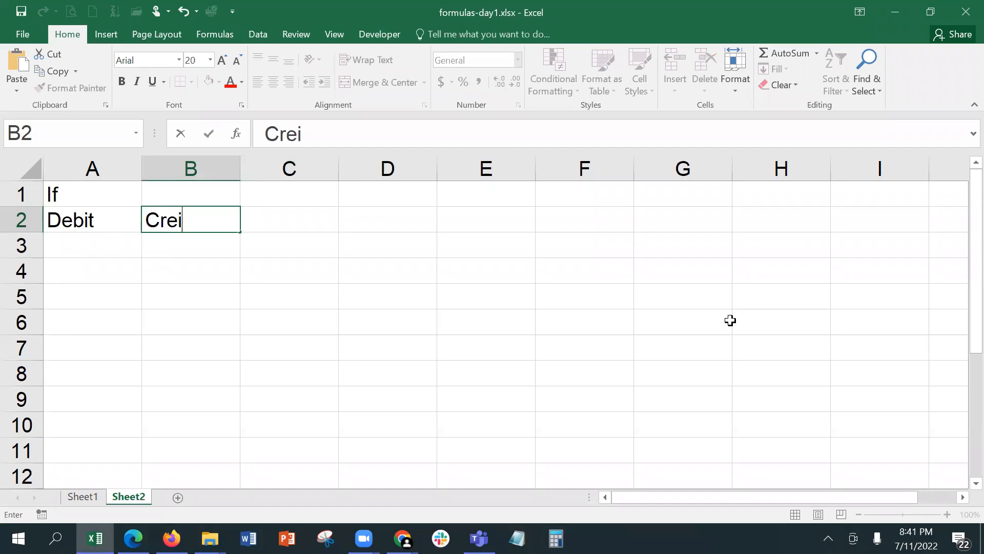
Step: Complete the header in cell B2 as Credit
{"action": "key", "text": "BackSpace"}
{"action": "key", "text": "BackSpace"}
{"action": "type", "text": "dit"}
{"action": "key", "text": "Return"}
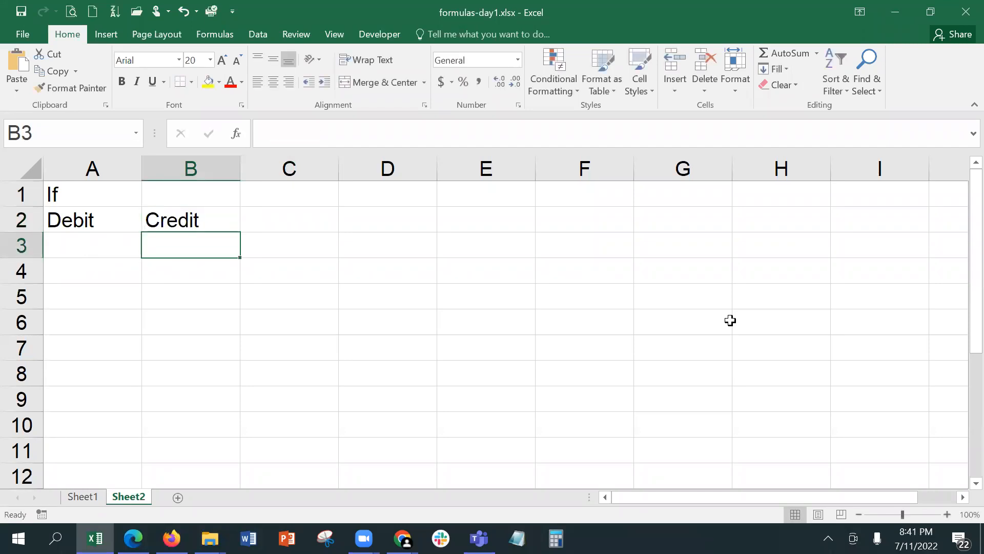
Step: Fill in two rows under the headers: debit 1000 with credit 1500, and debit 2000 with credit 1000
{"action": "key", "text": "Left"}
{"action": "type", "text": "1000"}
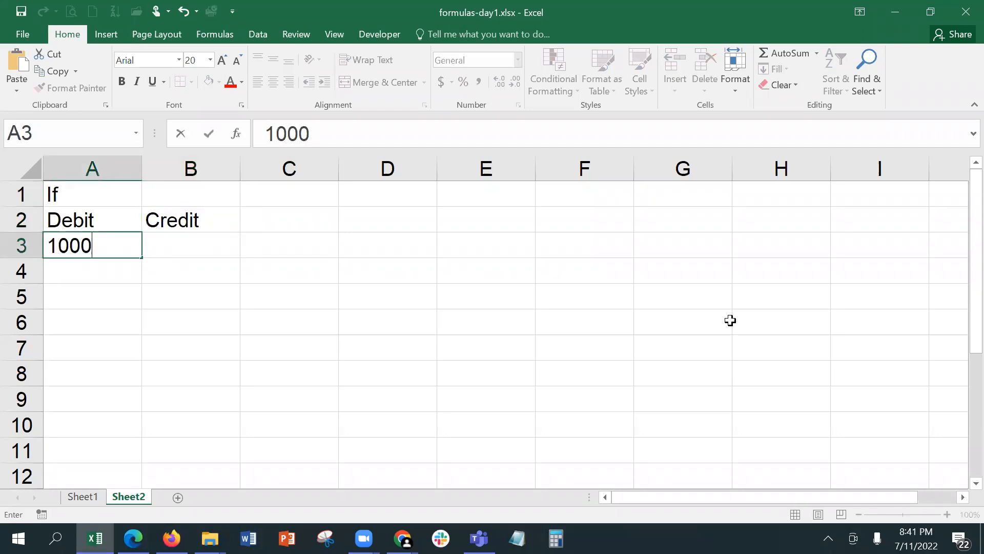
{"action": "key", "text": "Tab"}
{"action": "type", "text": "1500"}
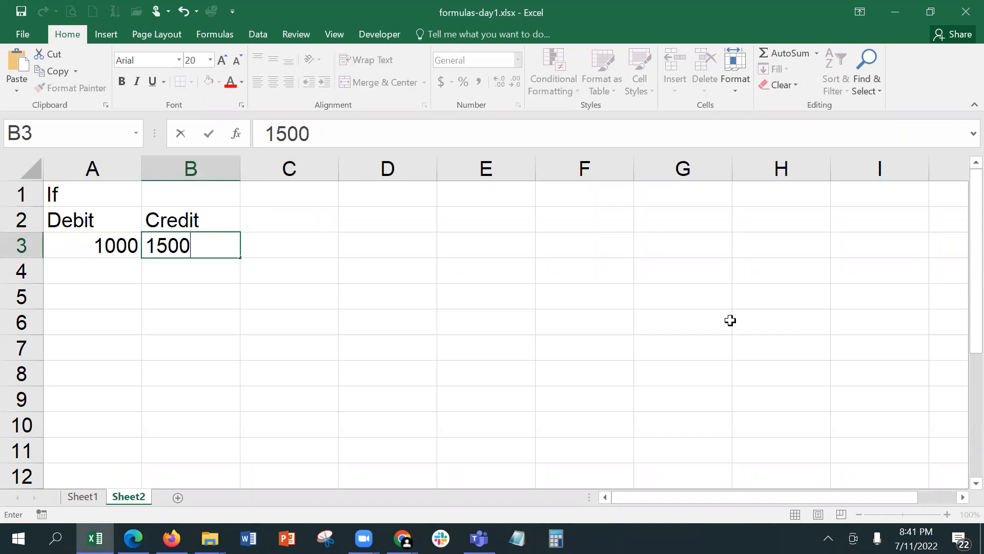
{"action": "key", "text": "Return"}
{"action": "type", "text": "2000"}
{"action": "key", "text": "Tab"}
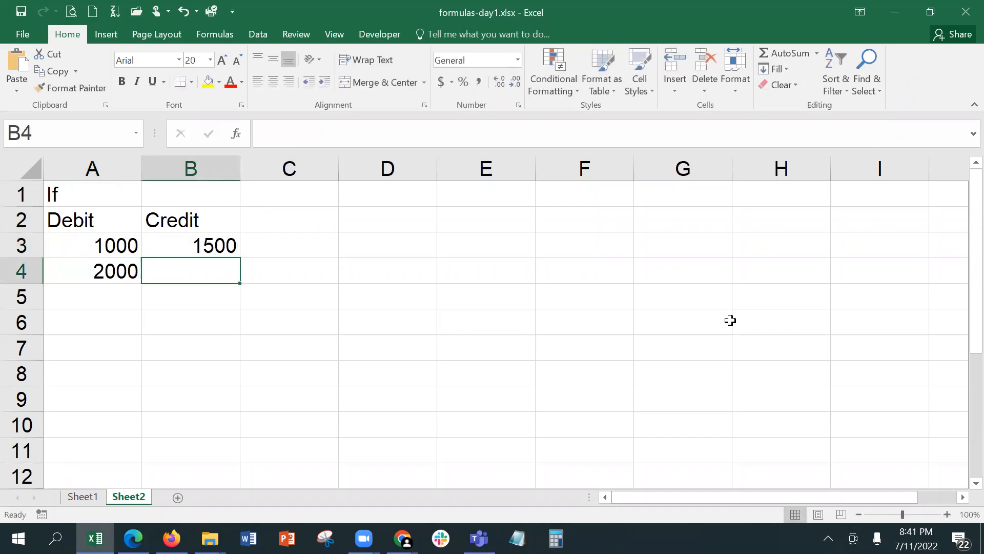
{"action": "type", "text": "1000"}
{"action": "key", "text": "Tab"}
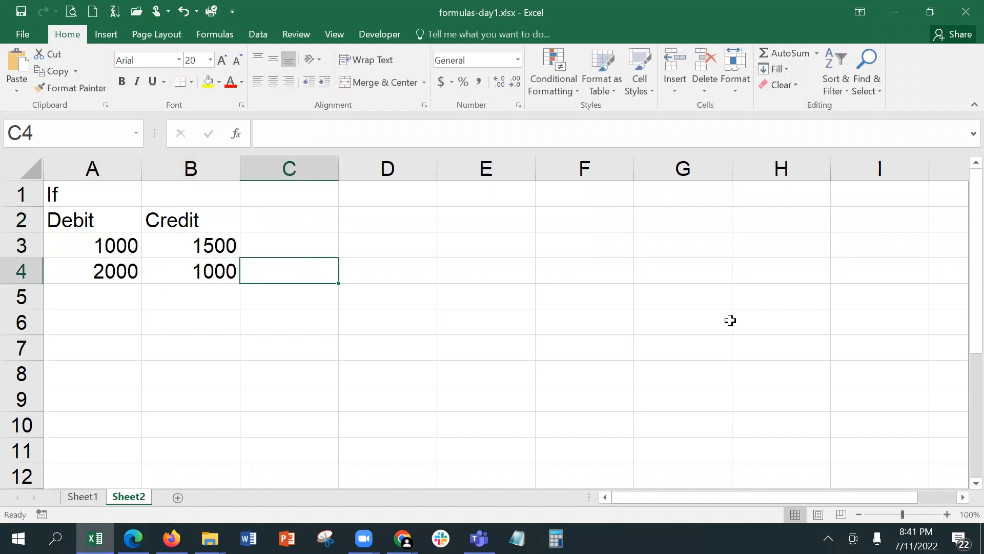
Step: Add the header Status in cell C2
{"action": "key", "text": "Up"}
{"action": "key", "text": "Up"}
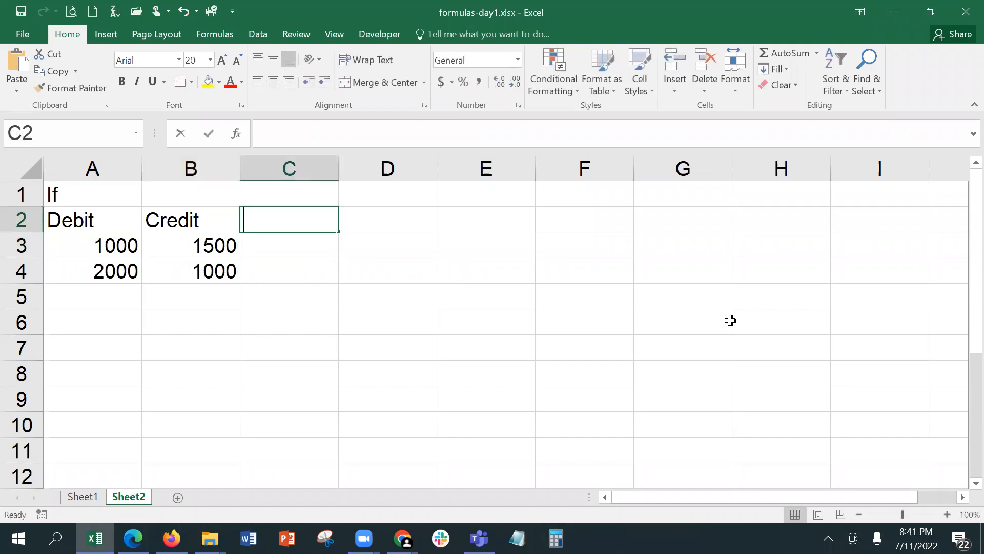
{"action": "type", "text": "Status"}
{"action": "key", "text": "Return"}
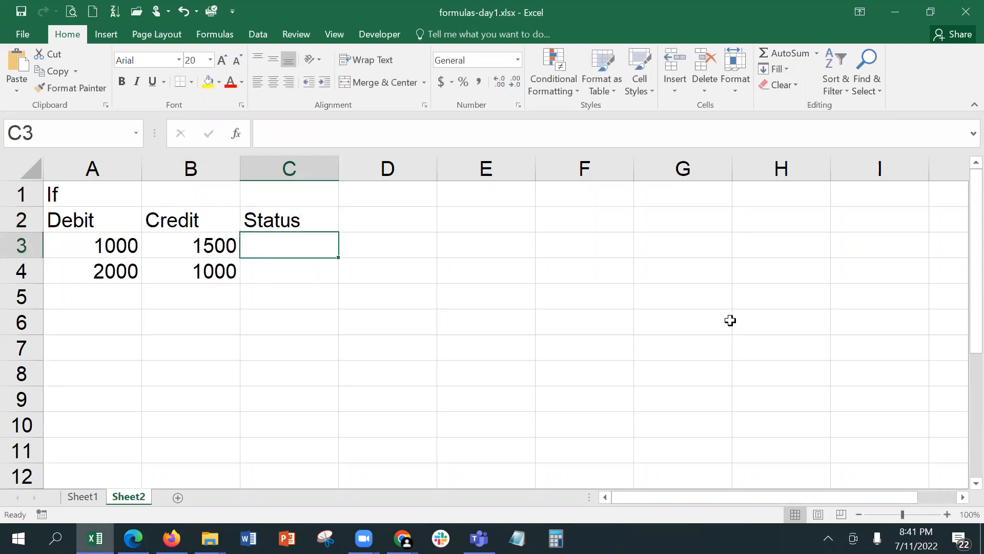
{"action": "type", "text": "=If"}
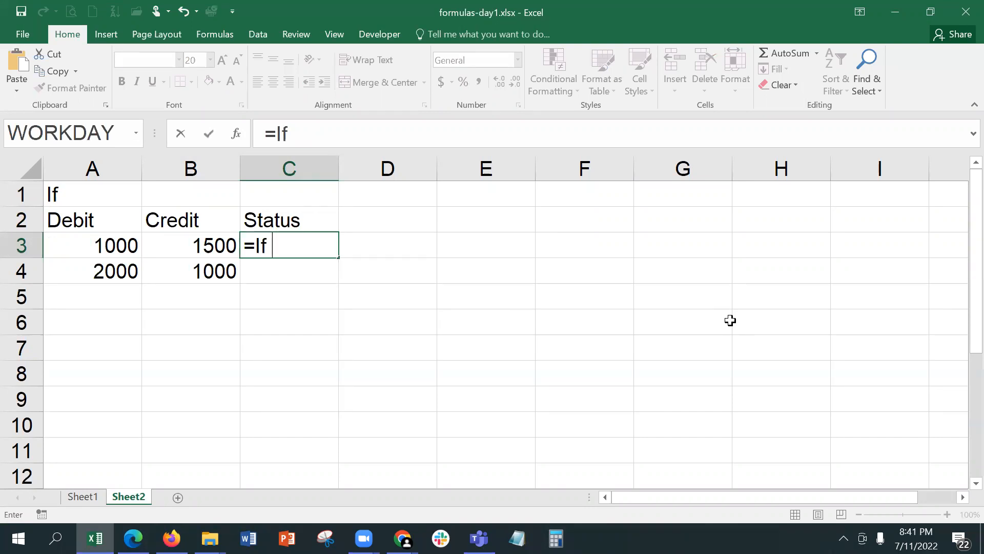
{"action": "key", "text": "BackSpace"}
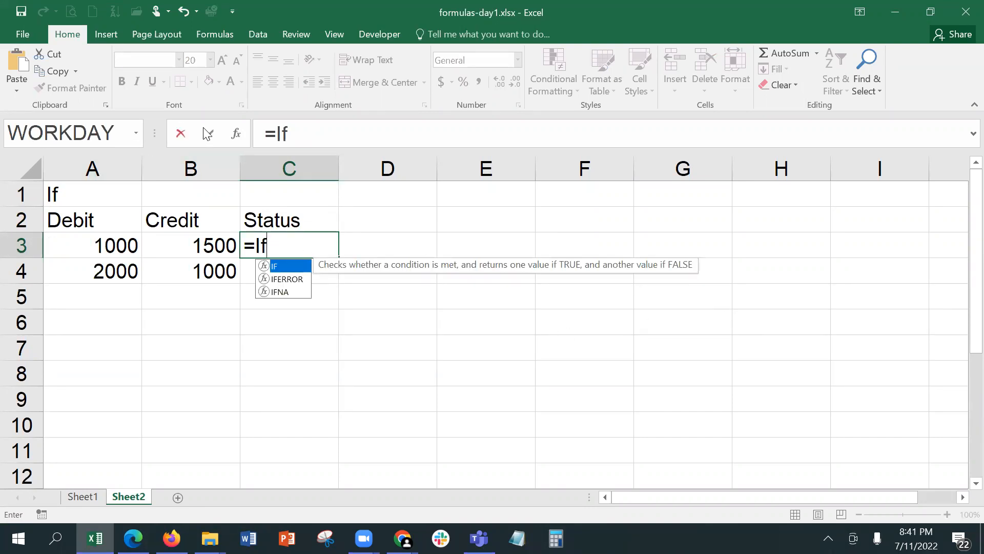
{"action": "left_click", "coordinate": [236, 135]}
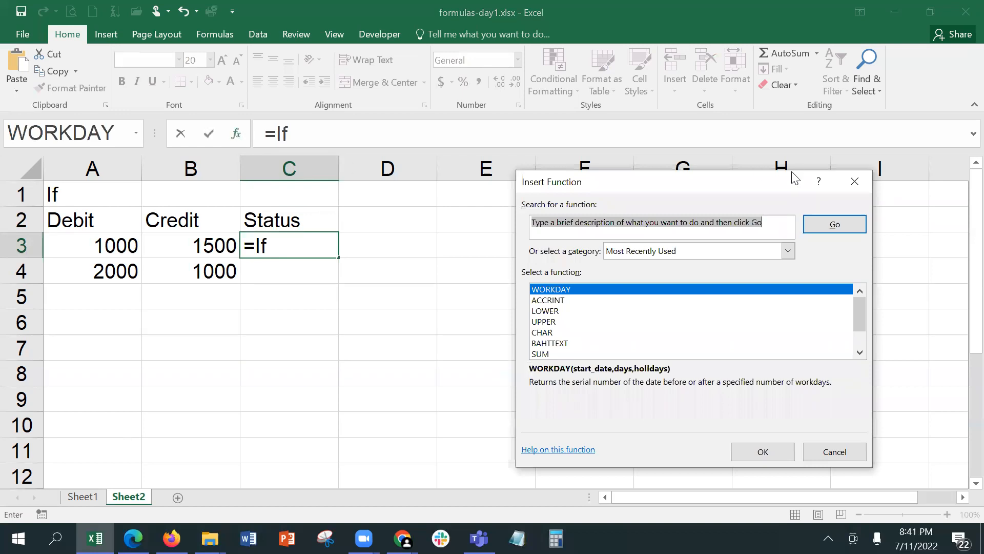
{"action": "left_click", "coordinate": [854, 181]}
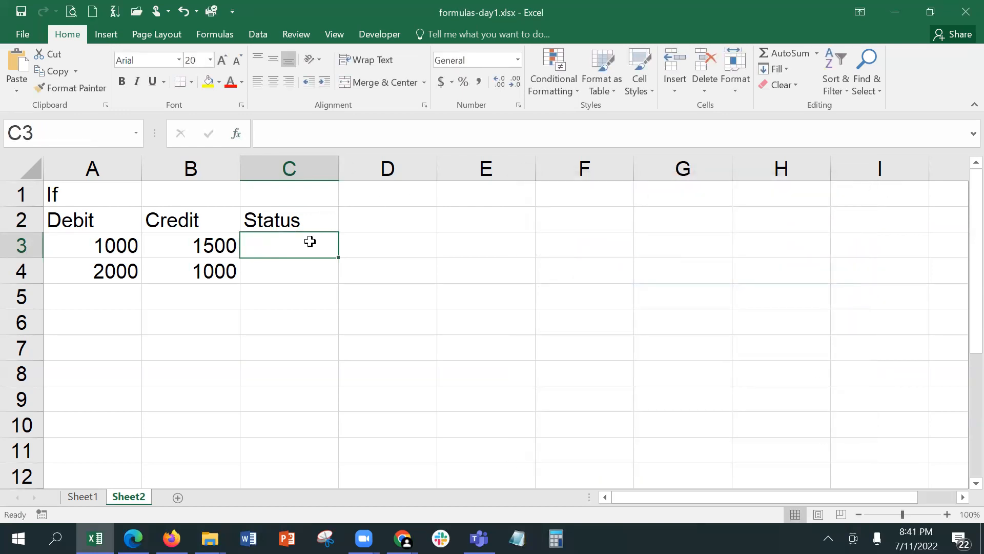
Step: Build an IF function in cell C3 through its function arguments, with the logical test A3>B3
{"action": "type", "text": "=i"}
{"action": "key", "text": "Tab"}
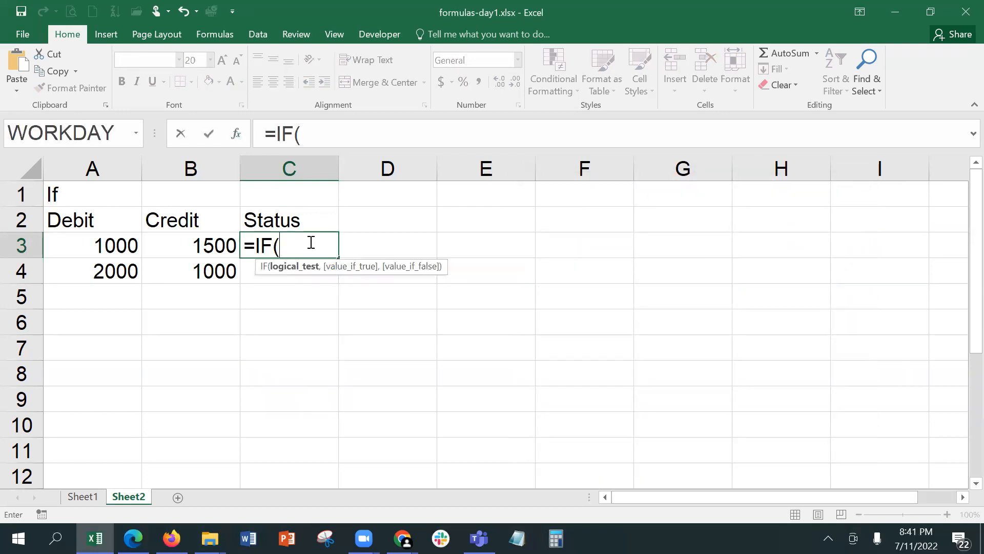
{"action": "left_click", "coordinate": [242, 137]}
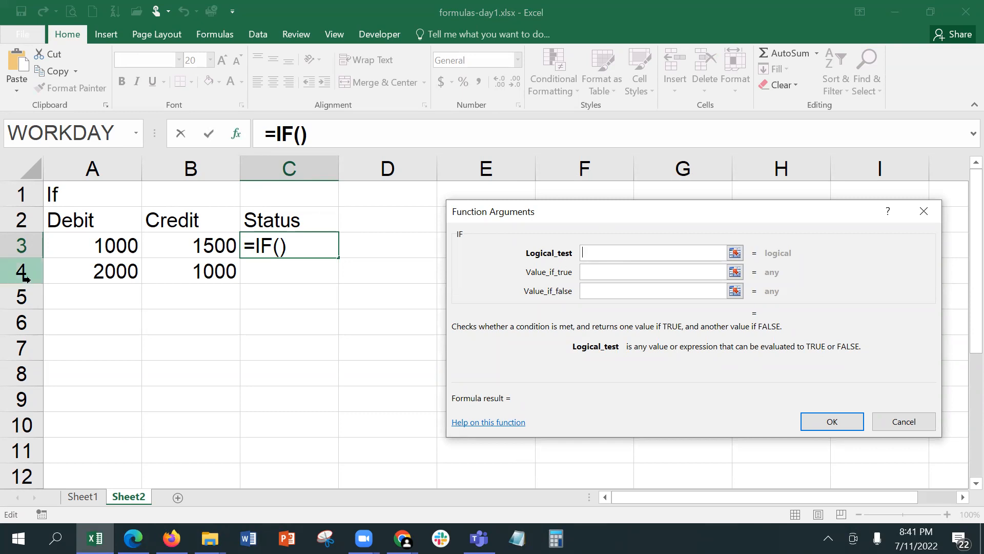
{"action": "left_click", "coordinate": [83, 243]}
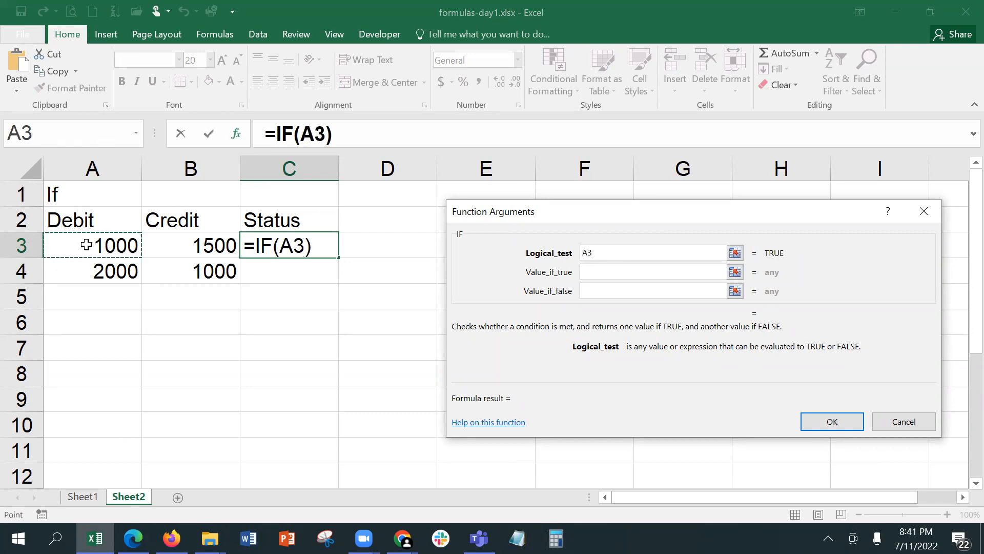
{"action": "type", "text": ">"}
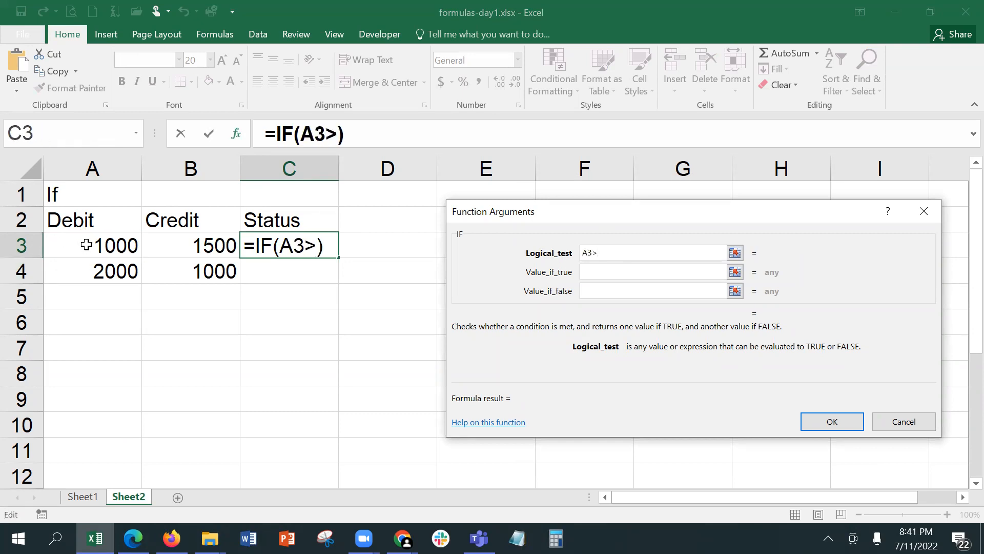
{"action": "left_click", "coordinate": [198, 248]}
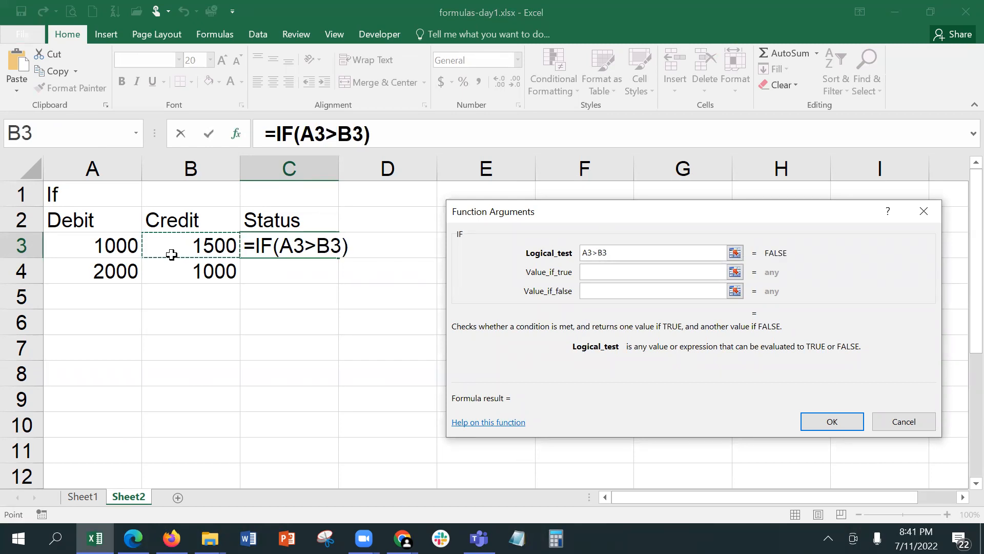
Step: Set the IF function's true result to "Debit is more" and false result to "Credit is more", and insert the formula
{"action": "left_click", "coordinate": [622, 268]}
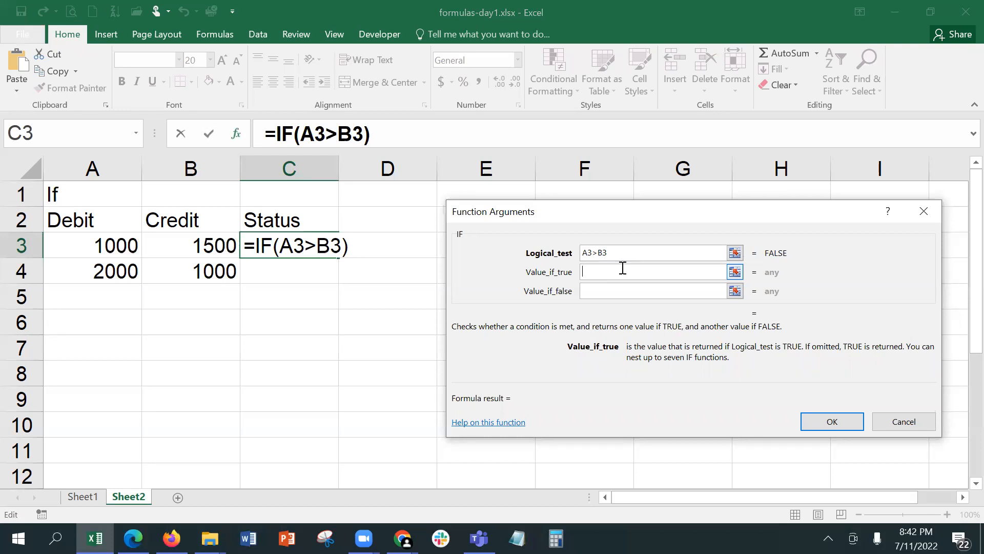
{"action": "type", "text": "Debit "}
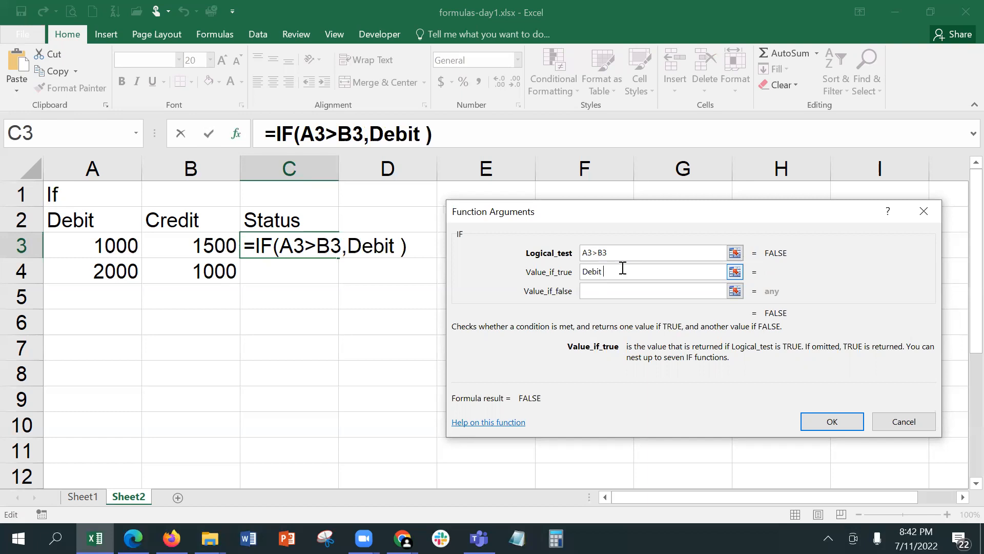
{"action": "type", "text": "is more"}
{"action": "key", "text": "Tab"}
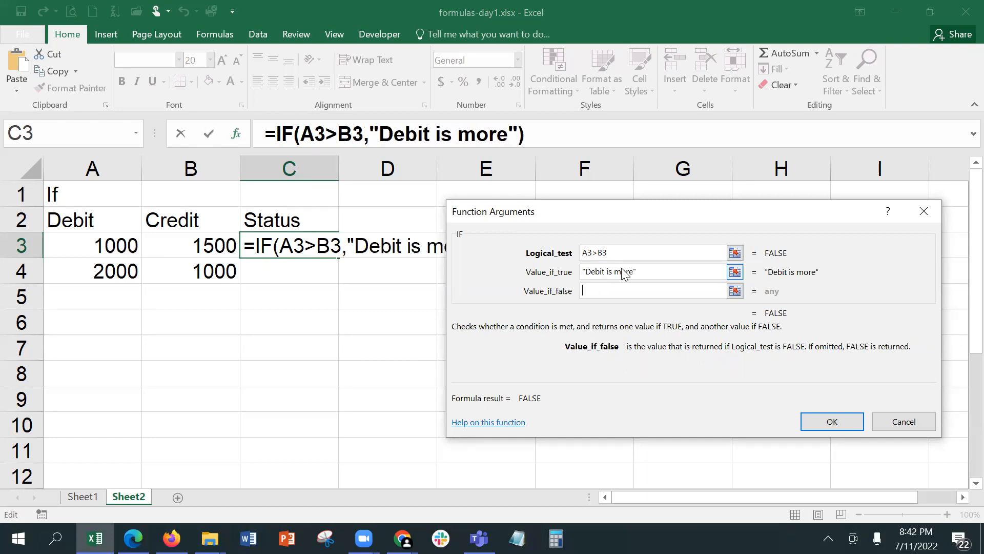
{"action": "type", "text": "Cre"}
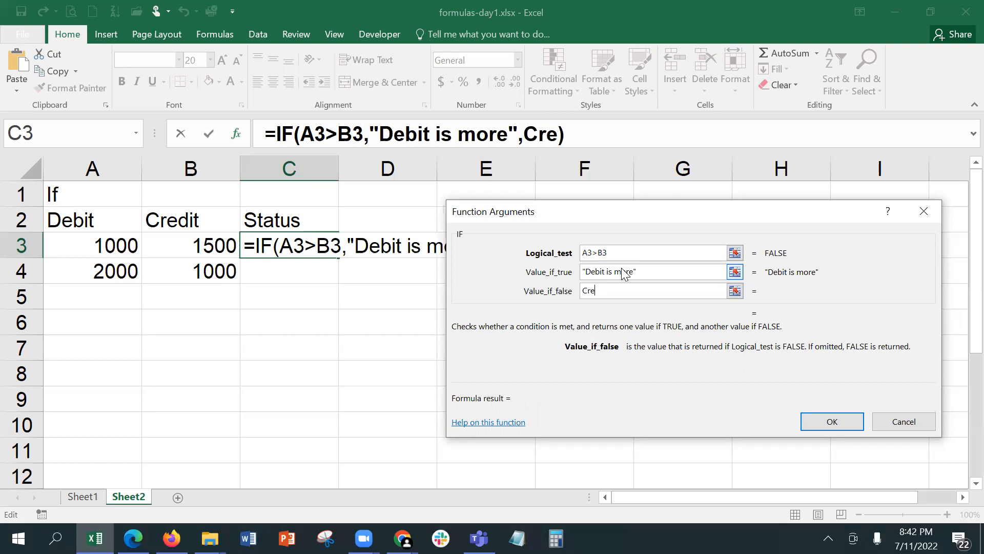
{"action": "type", "text": "dit is more"}
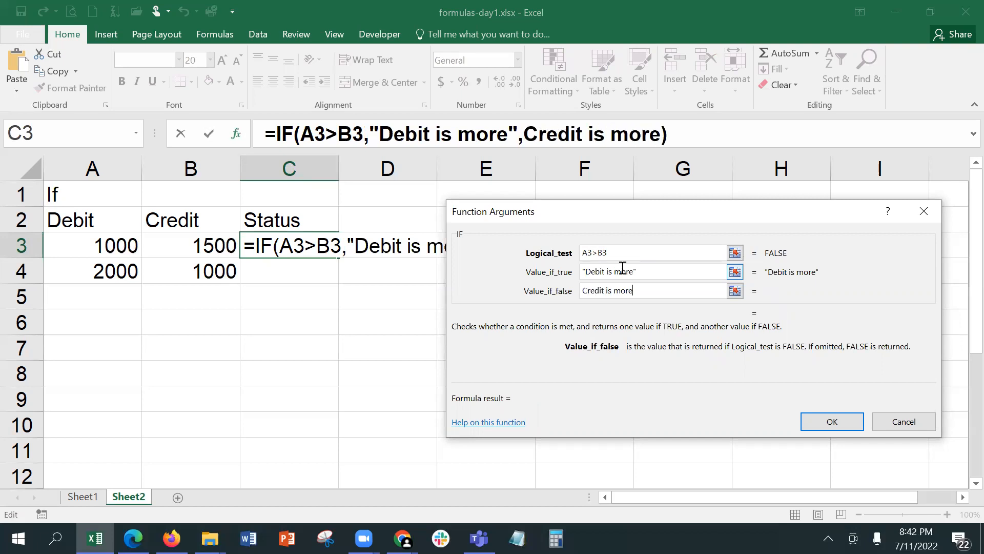
{"action": "key", "text": "Tab"}
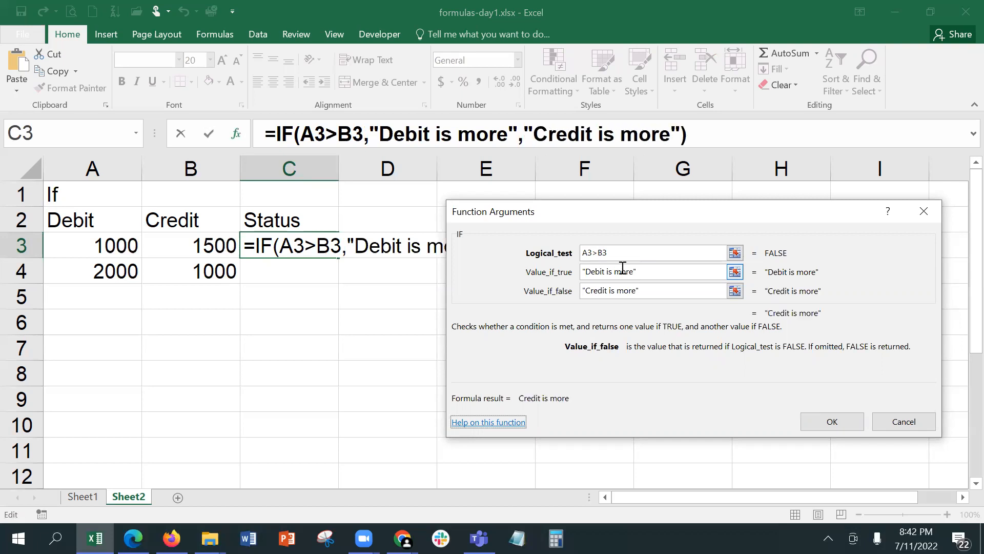
{"action": "left_click", "coordinate": [809, 424]}
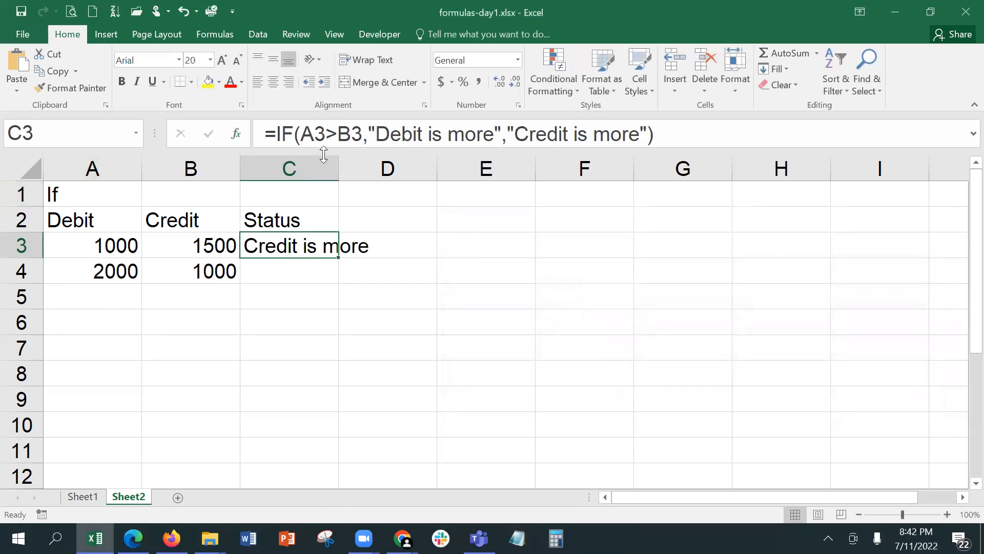
Step: Fit the width of column C to its contents and fill the C3 formula down to C4
{"action": "double_click", "coordinate": [338, 168]}
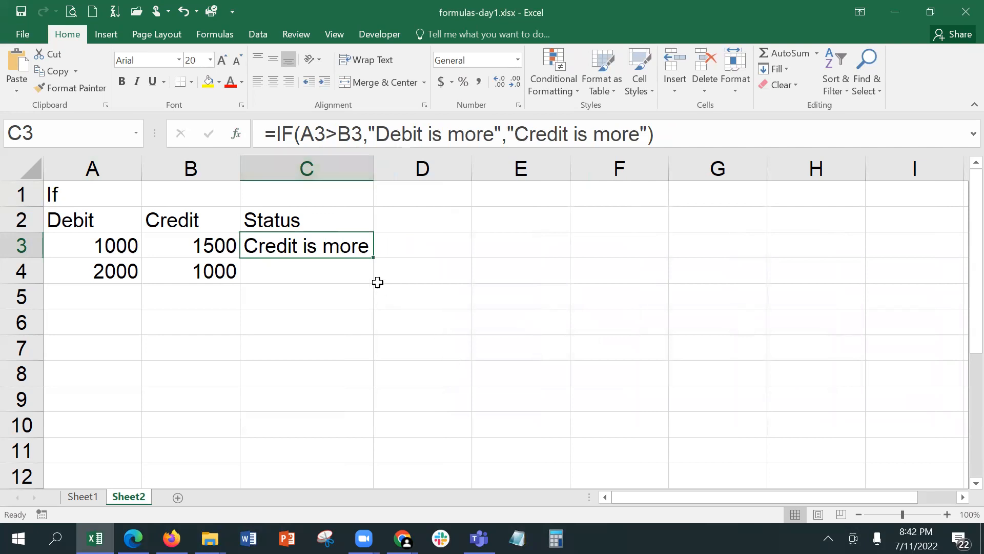
{"action": "left_click_drag", "start_coordinate": [373, 257], "coordinate": [372, 286]}
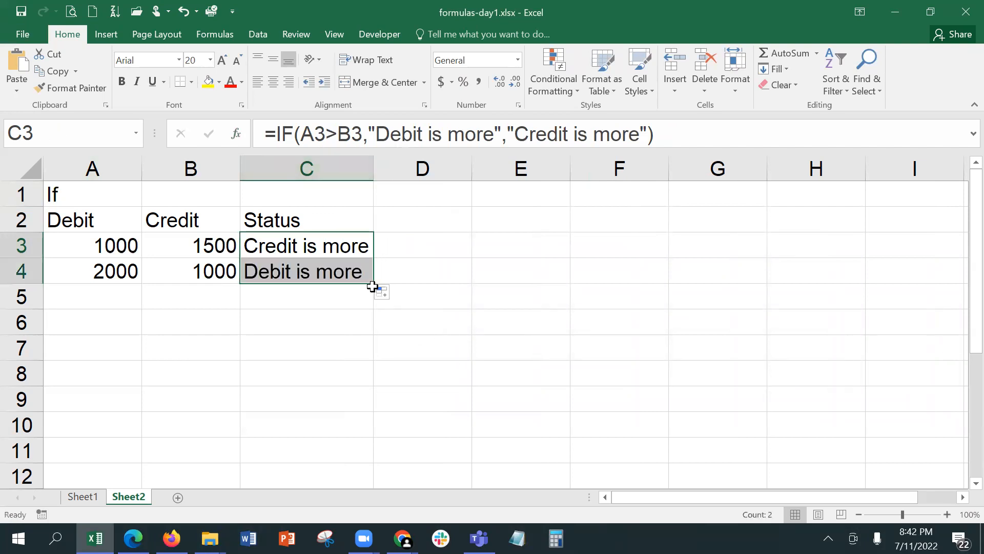
{"action": "left_click", "coordinate": [85, 270]}
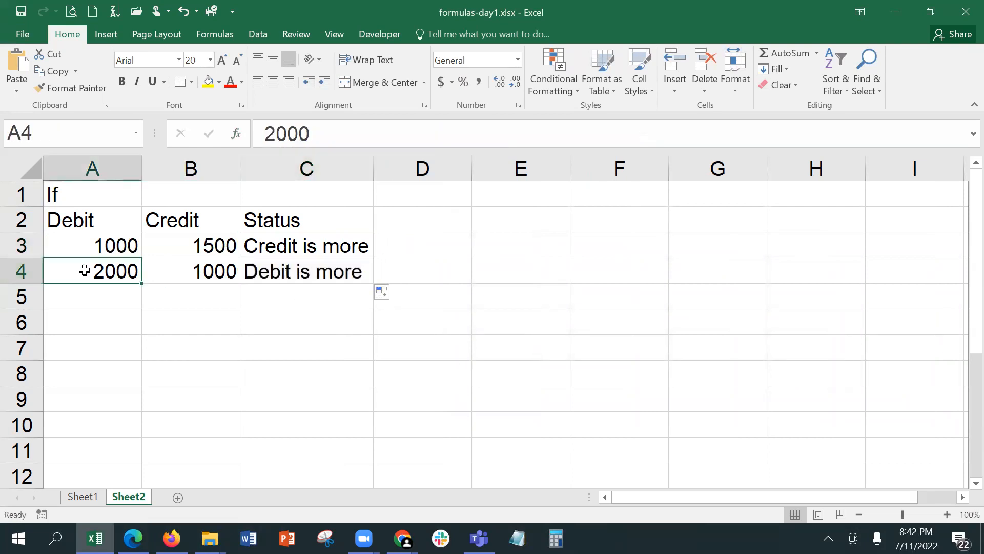
Step: Fill cells A3 to A58 of the Debit column with a linear series in columns, using a step value of 1000
{"action": "left_click", "coordinate": [82, 246]}
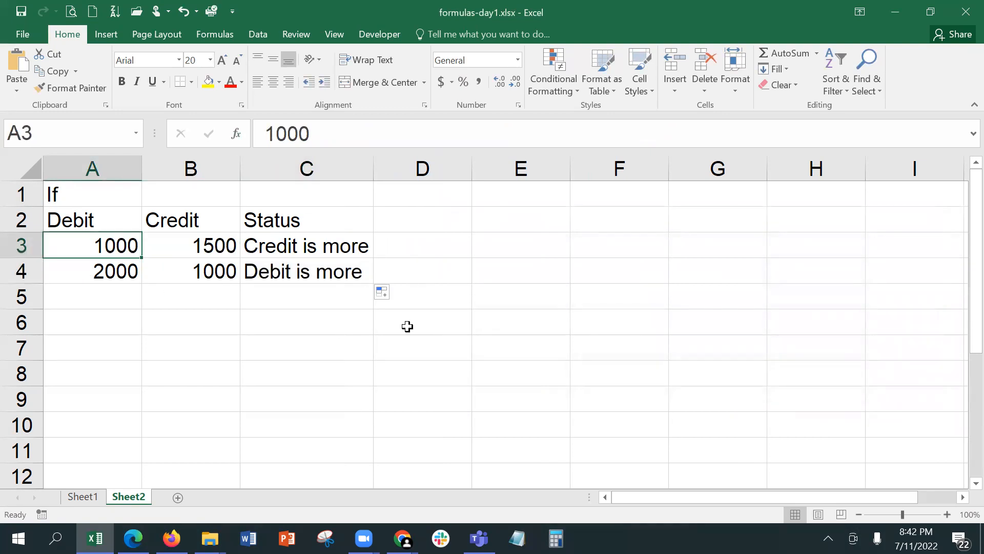
{"action": "key", "text": "shift+Down"}
{"action": "key", "text": "shift+Down"}
{"action": "key", "text": "shift+Down"}
{"action": "key", "text": "shift+Down"}
{"action": "key", "text": "shift+Down"}
{"action": "key", "text": "shift+Down"}
{"action": "key", "text": "shift+Down"}
{"action": "key", "text": "shift+Down"}
{"action": "key", "text": "shift+Down"}
{"action": "key", "text": "shift+Down"}
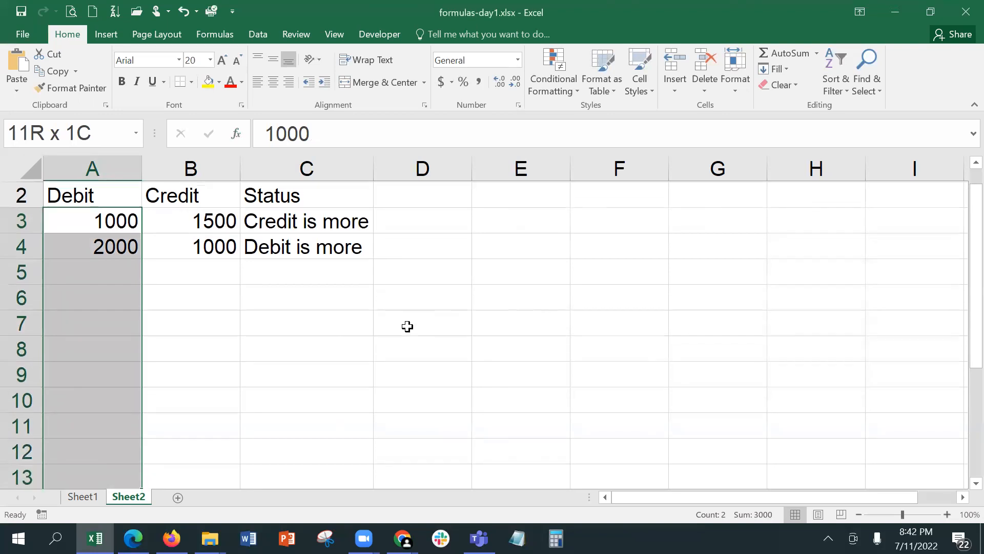
{"action": "key", "text": "shift+Down"}
{"action": "key", "text": "shift+Down"}
{"action": "key", "text": "shift+Down"}
{"action": "key", "text": "shift+Down"}
{"action": "key", "text": "shift+Down"}
{"action": "key", "text": "shift+Down"}
{"action": "key", "text": "shift+Down"}
{"action": "key", "text": "shift+Down"}
{"action": "key", "text": "shift+Down"}
{"action": "key", "text": "shift+Down"}
{"action": "key", "text": "shift+Down"}
{"action": "key", "text": "shift+Down"}
{"action": "key", "text": "shift+Down"}
{"action": "key", "text": "shift+Down"}
{"action": "key", "text": "shift+Down"}
{"action": "key", "text": "shift+Down"}
{"action": "key", "text": "shift+Down"}
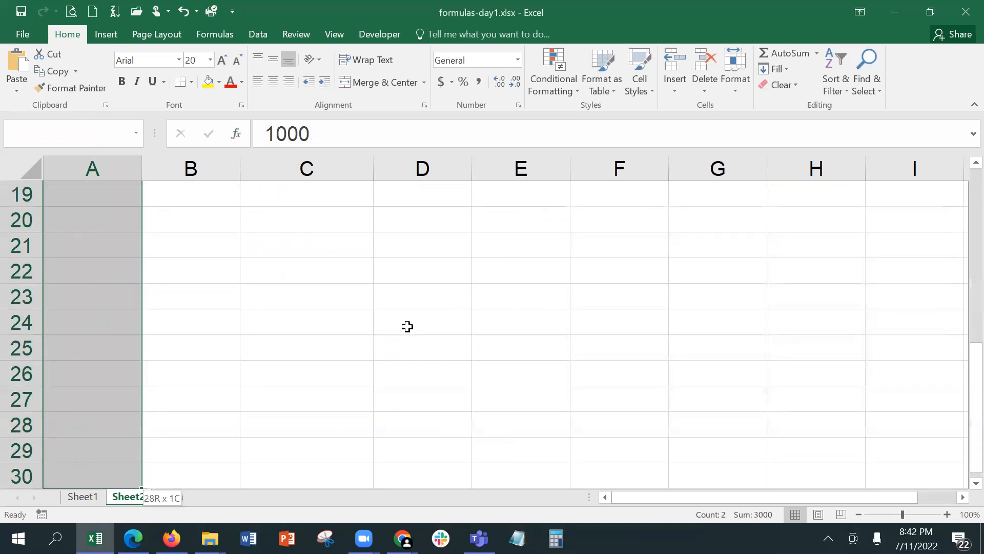
{"action": "key", "text": "shift+Down"}
{"action": "key", "text": "shift+Down"}
{"action": "key", "text": "shift+Down"}
{"action": "key", "text": "shift+Down"}
{"action": "key", "text": "shift+Down"}
{"action": "key", "text": "shift+Down"}
{"action": "key", "text": "shift+Down"}
{"action": "key", "text": "shift+Down"}
{"action": "key", "text": "shift+Down"}
{"action": "key", "text": "shift+Down"}
{"action": "key", "text": "shift+Down"}
{"action": "key", "text": "shift+Down"}
{"action": "key", "text": "shift+Down"}
{"action": "key", "text": "shift+Down"}
{"action": "key", "text": "shift+Down"}
{"action": "key", "text": "shift+Down"}
{"action": "key", "text": "shift+Down"}
{"action": "key", "text": "shift+Down"}
{"action": "key", "text": "shift+Down"}
{"action": "key", "text": "shift+Down"}
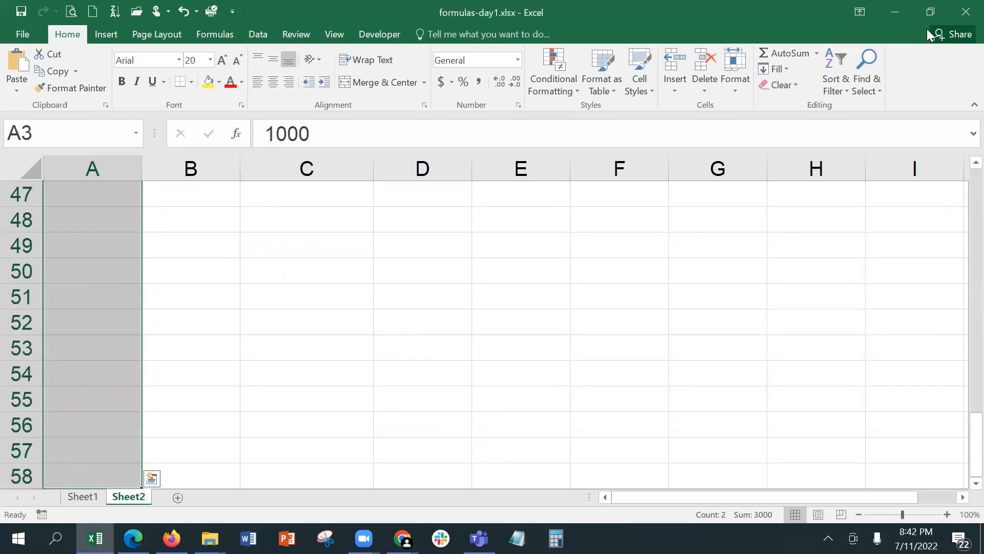
{"action": "left_click", "coordinate": [785, 66]}
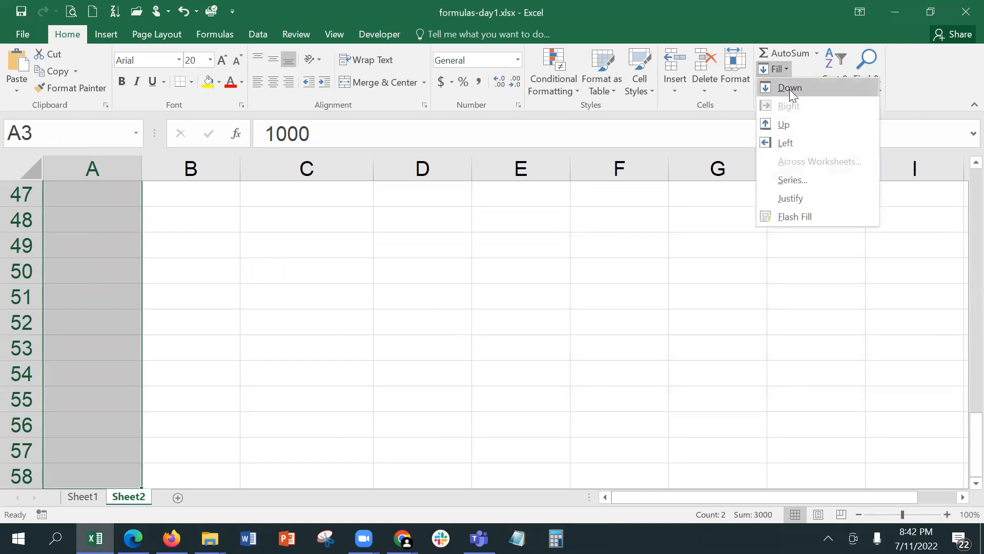
{"action": "left_click", "coordinate": [819, 182]}
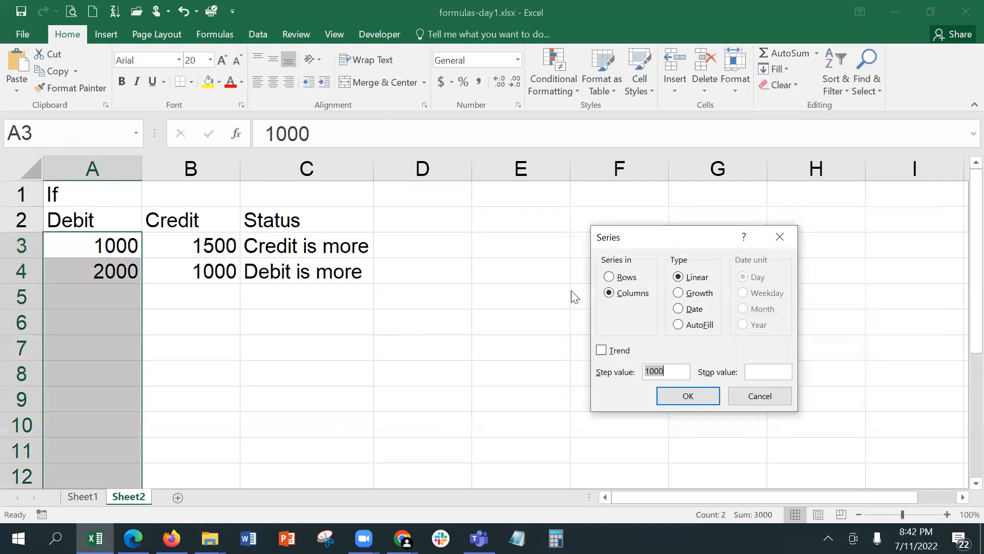
{"action": "left_click", "coordinate": [687, 397]}
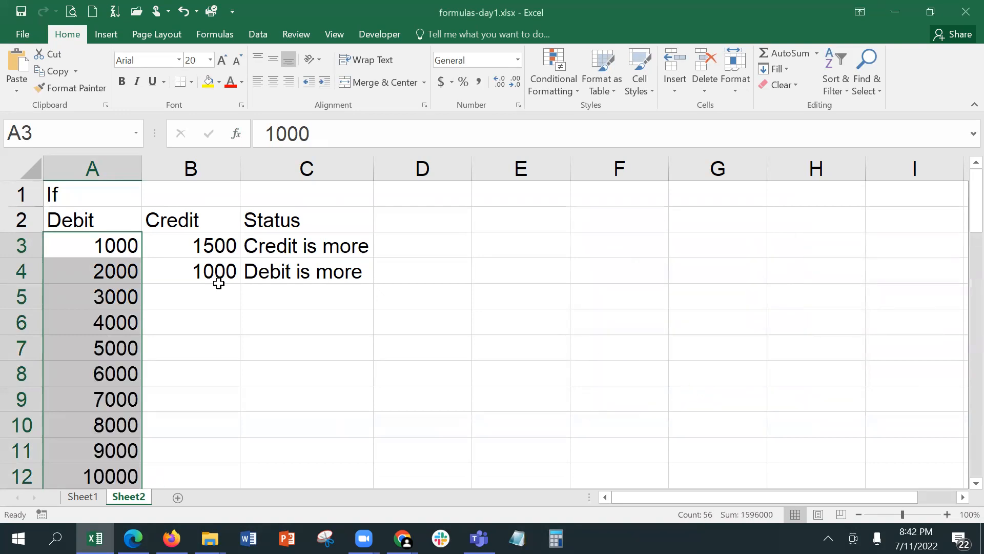
Step: Fill cells B4 to B58 of the Credit column with a linear series in columns, using a step value of 400
{"action": "left_click", "coordinate": [215, 271]}
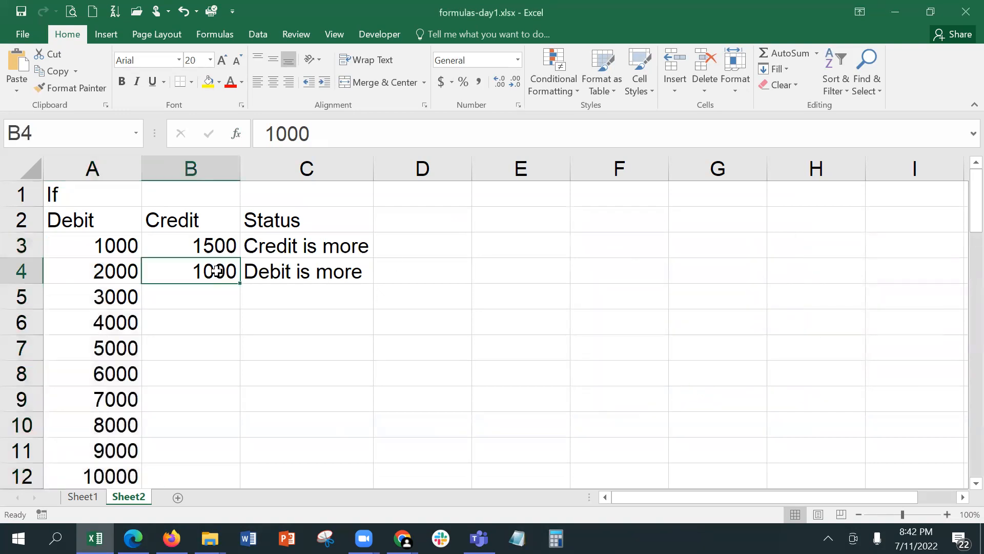
{"action": "scroll", "coordinate": [216, 270], "scroll_direction": "down", "scroll_amount": 18}
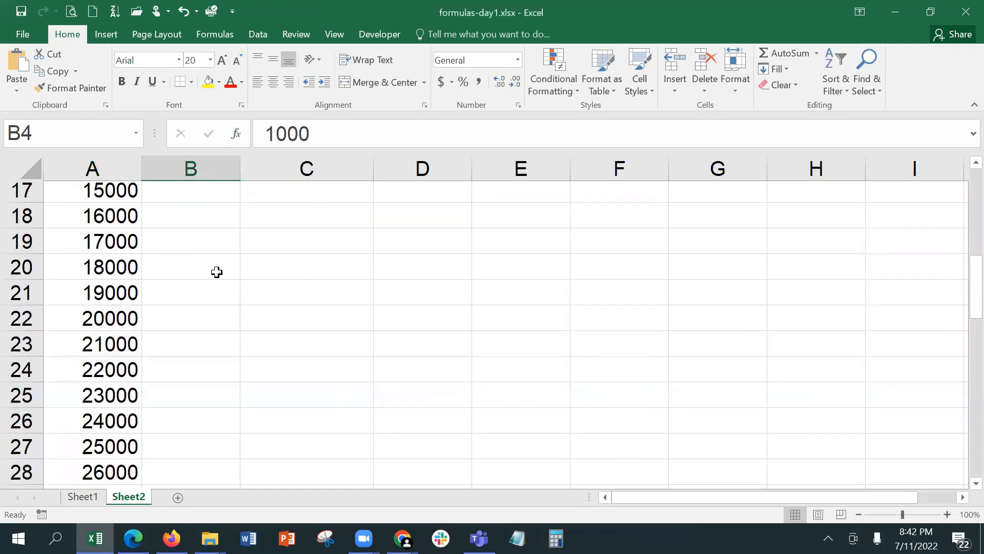
{"action": "left_click", "coordinate": [216, 274], "text": "shift"}
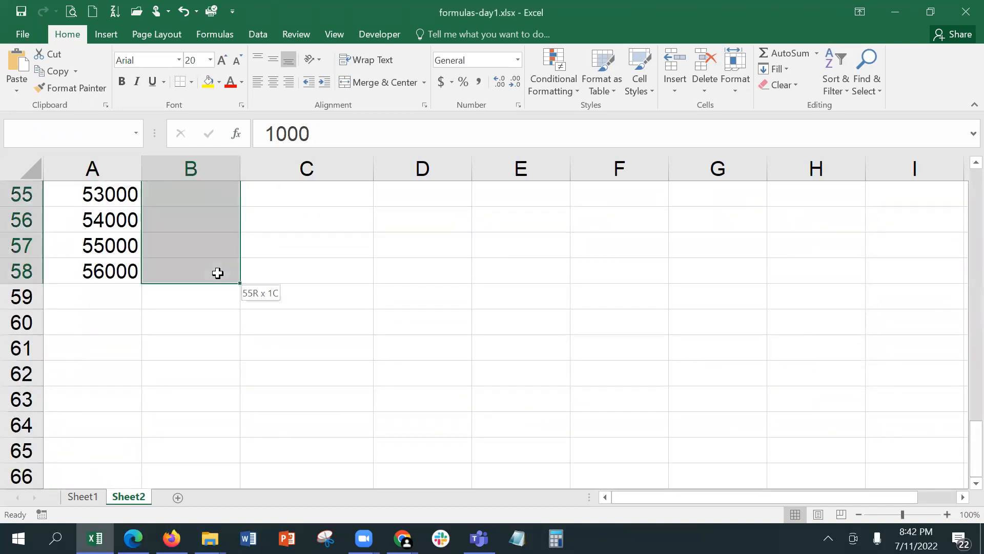
{"action": "left_click", "coordinate": [780, 69]}
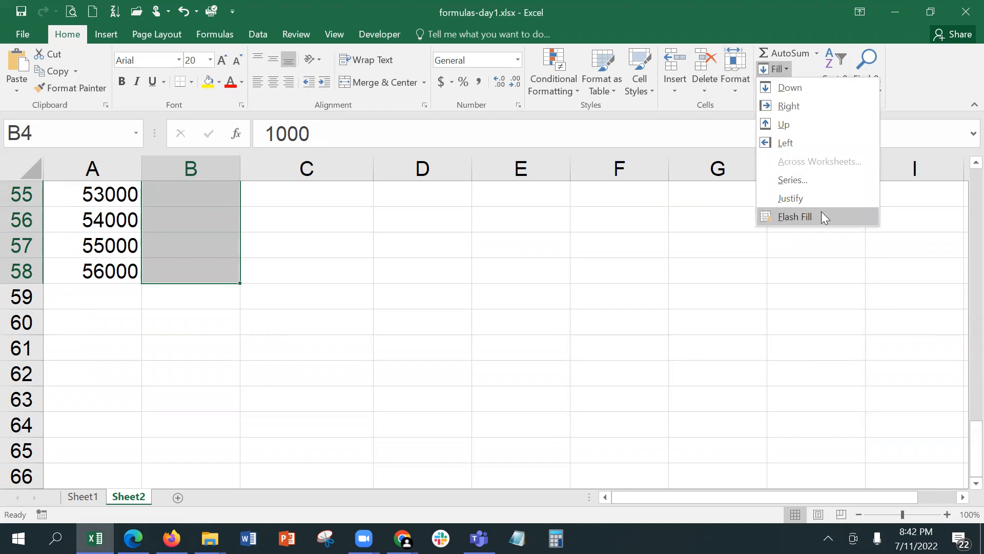
{"action": "left_click", "coordinate": [821, 184]}
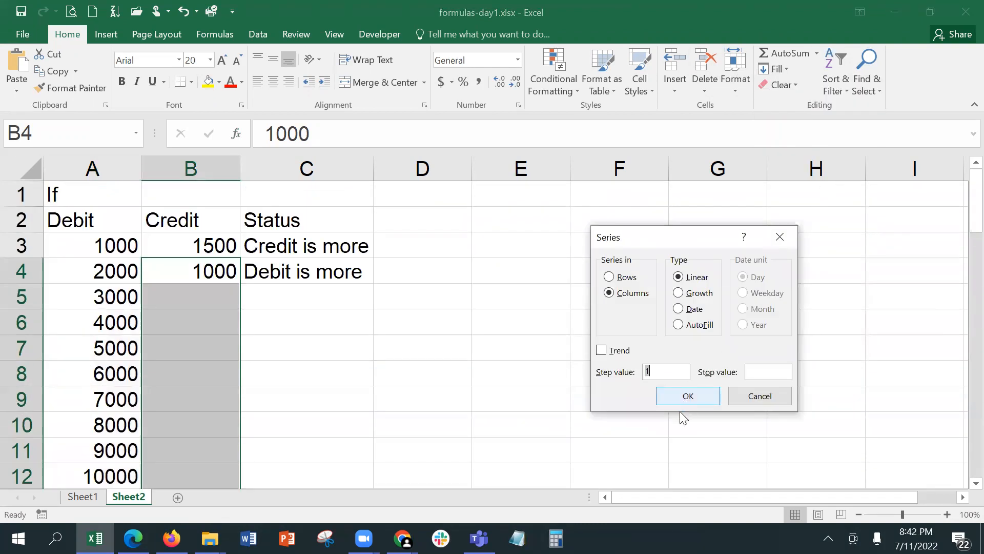
{"action": "left_click", "coordinate": [674, 376]}
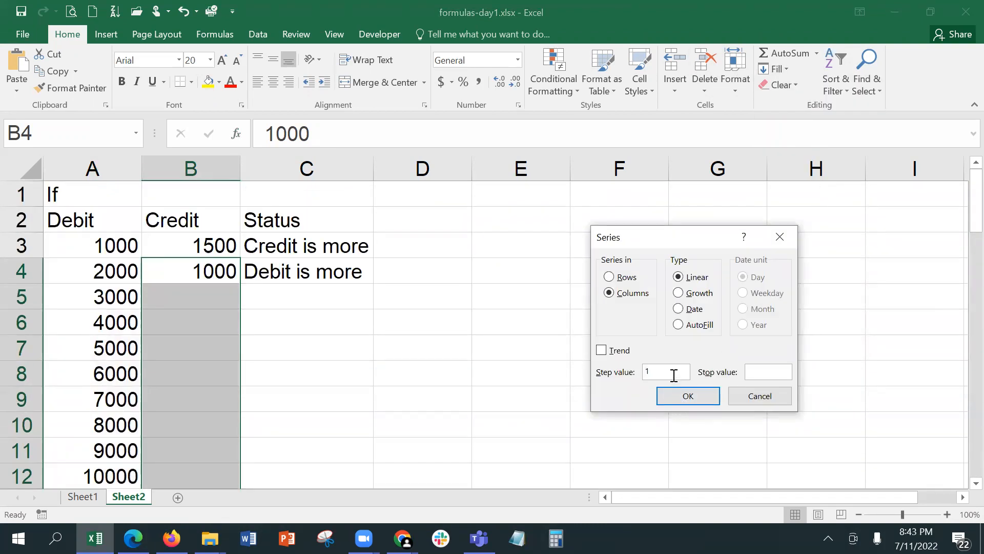
{"action": "type", "text": "0"}
{"action": "key", "text": "BackSpace"}
{"action": "key", "text": "BackSpace"}
{"action": "type", "text": "400"}
{"action": "key", "text": "Return"}
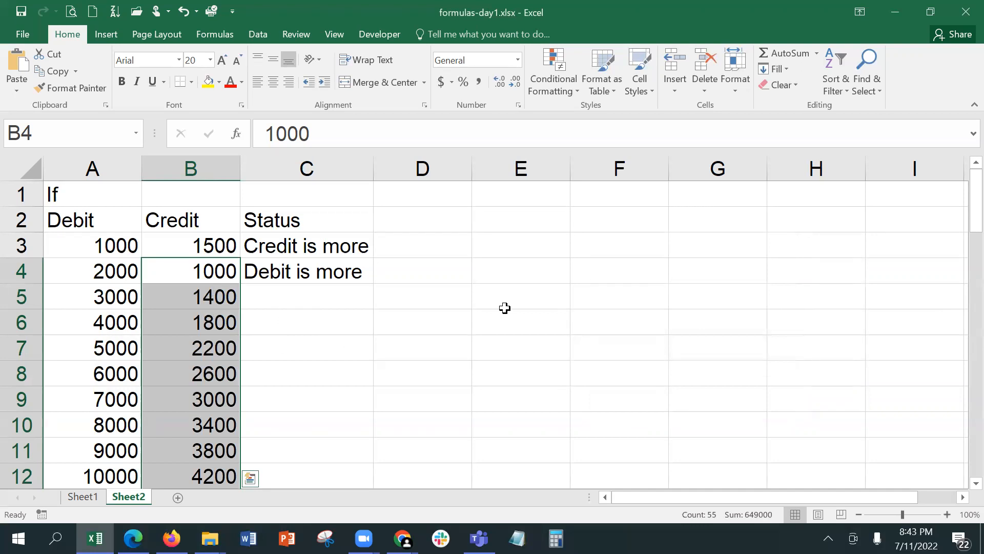
Step: Fill the IF formula in C4 down the Status column to C58
{"action": "left_click", "coordinate": [292, 265]}
{"action": "left_click_drag", "start_coordinate": [374, 284], "coordinate": [349, 413]}
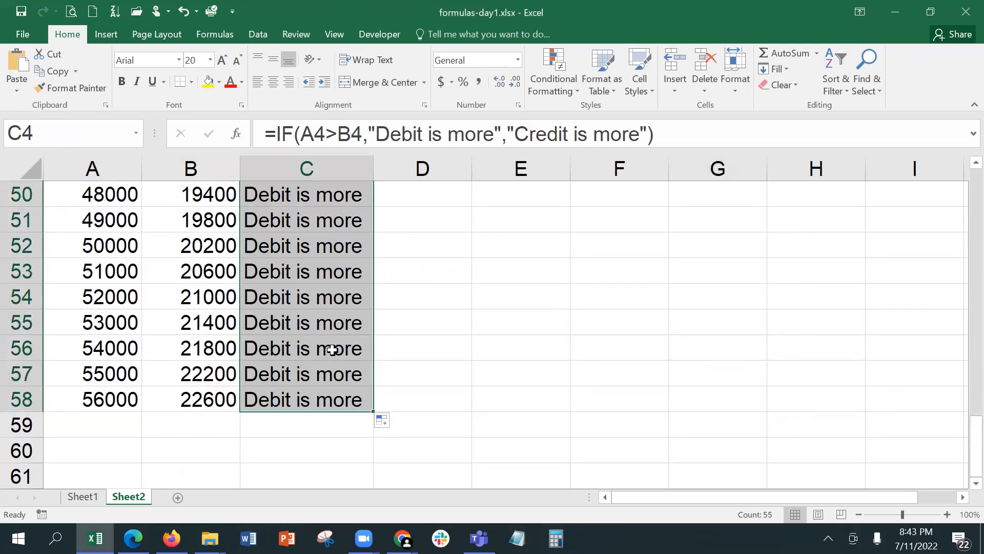
{"action": "scroll", "coordinate": [307, 343], "scroll_direction": "up", "scroll_amount": 16}
Step: Change the credit amount in cell B30 to 211400
{"action": "scroll", "coordinate": [325, 338], "scroll_direction": "down", "scroll_amount": 9}
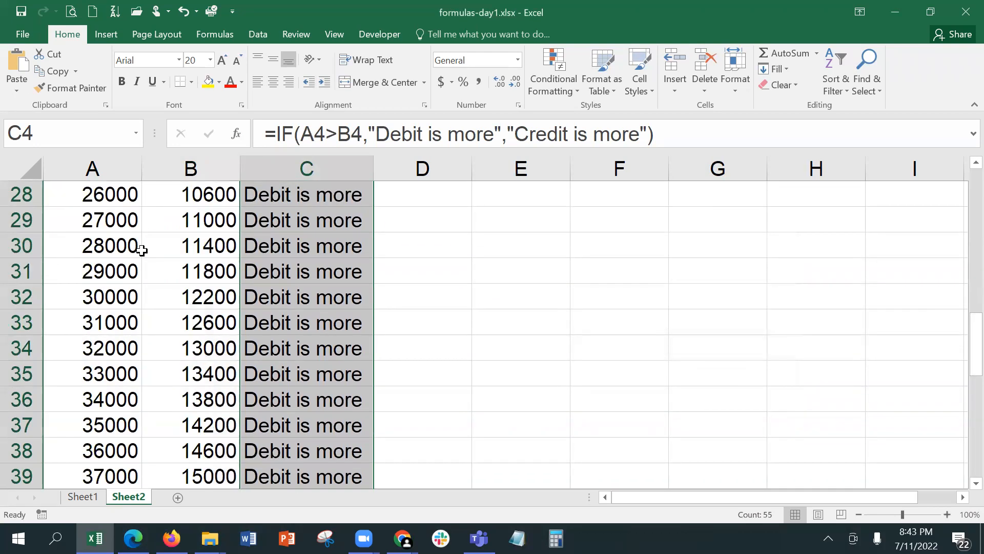
{"action": "left_click", "coordinate": [190, 244]}
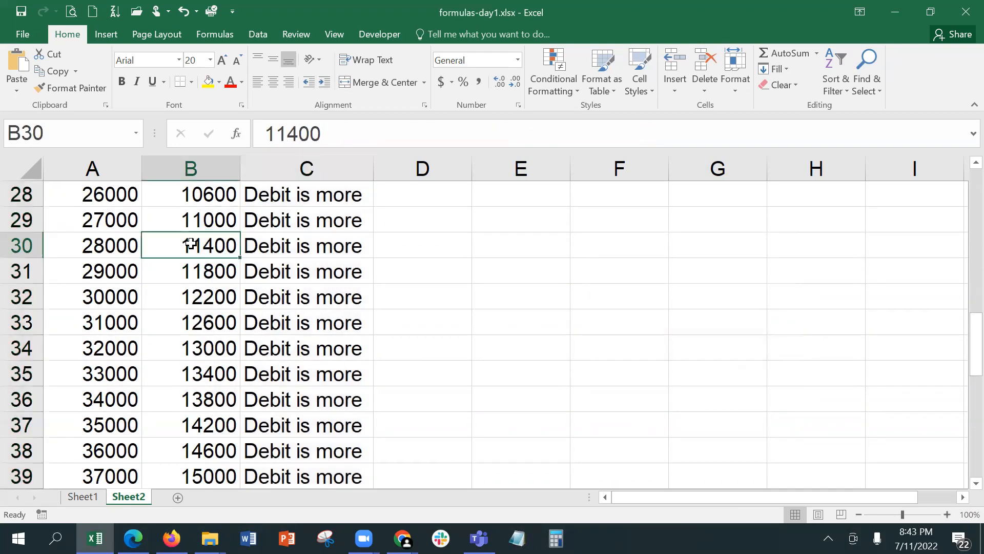
{"action": "left_click", "coordinate": [260, 132]}
{"action": "type", "text": "2"}
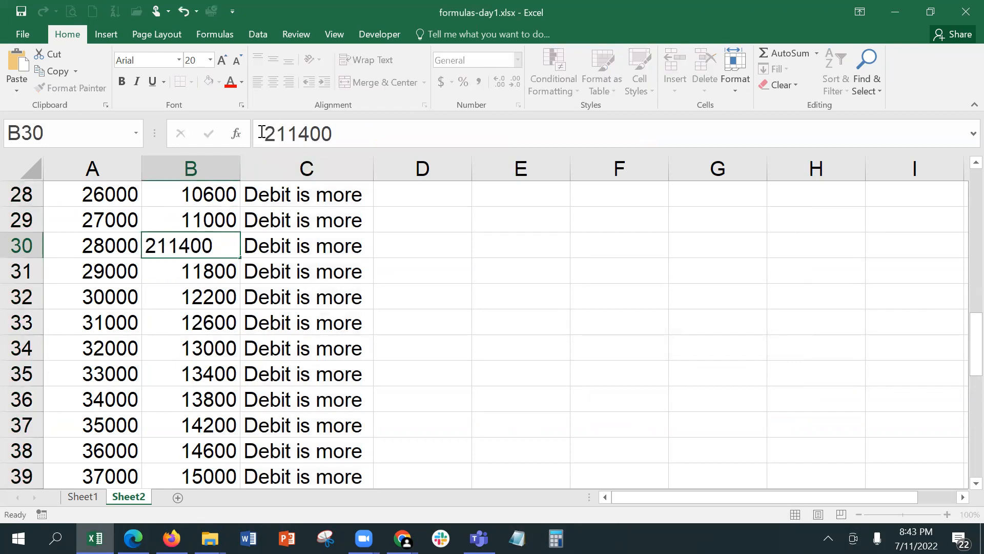
{"action": "key", "text": "Return"}
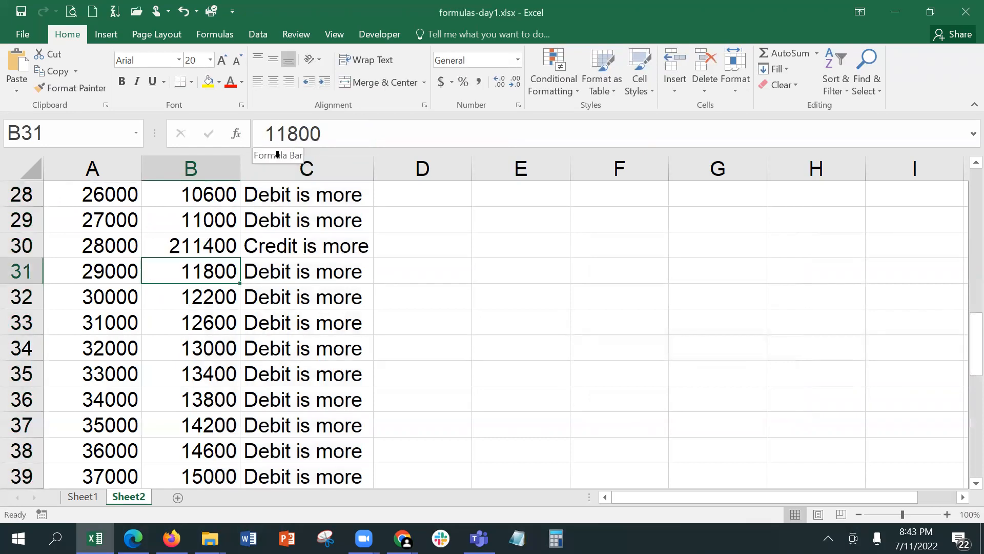
Step: Examine row 30's debit, credit and status cells, and review the function arguments of the IF formula in C30
{"action": "left_click", "coordinate": [296, 249]}
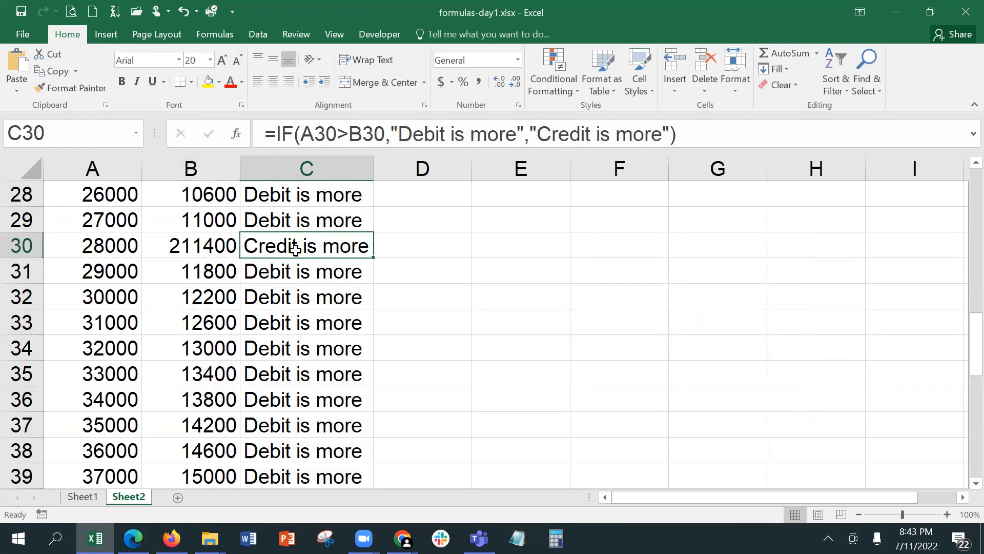
{"action": "left_click", "coordinate": [102, 242]}
{"action": "left_click", "coordinate": [177, 245]}
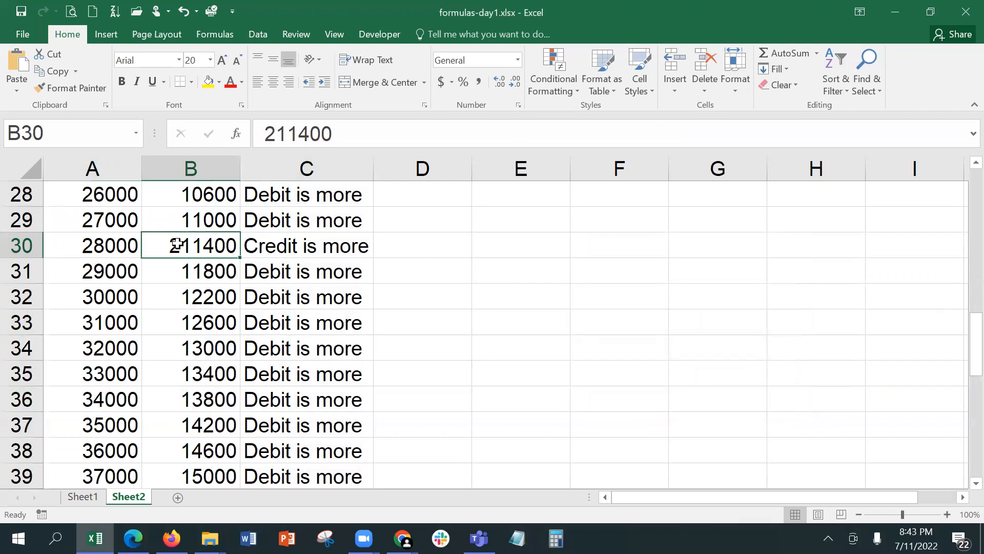
{"action": "left_click", "coordinate": [315, 248]}
{"action": "left_click", "coordinate": [236, 134]}
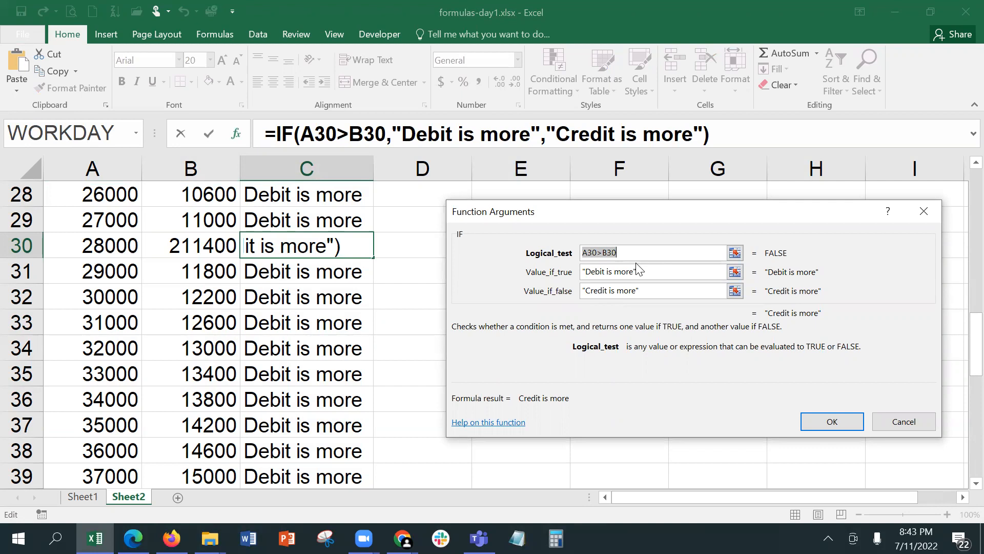
{"action": "left_click", "coordinate": [661, 272]}
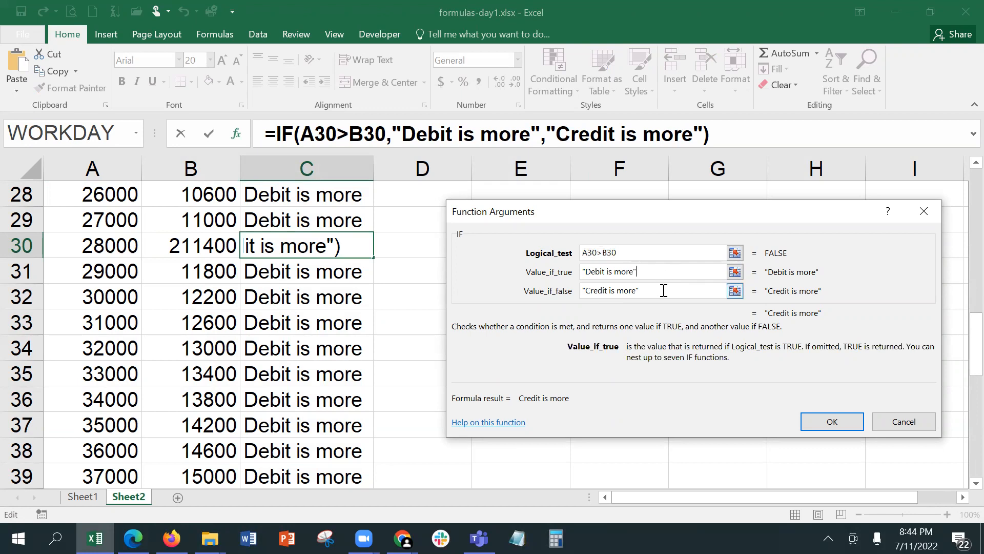
{"action": "left_click", "coordinate": [664, 291]}
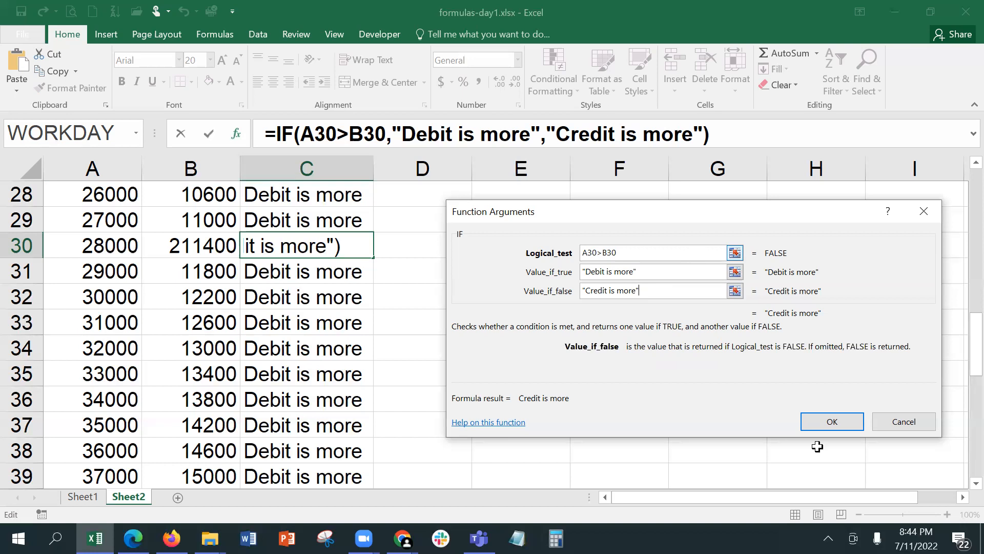
{"action": "key", "text": "Return"}
Step: Review the function arguments of the IF formula in C3, leaving the formula as it is
{"action": "scroll", "coordinate": [539, 326], "scroll_direction": "up", "scroll_amount": 9}
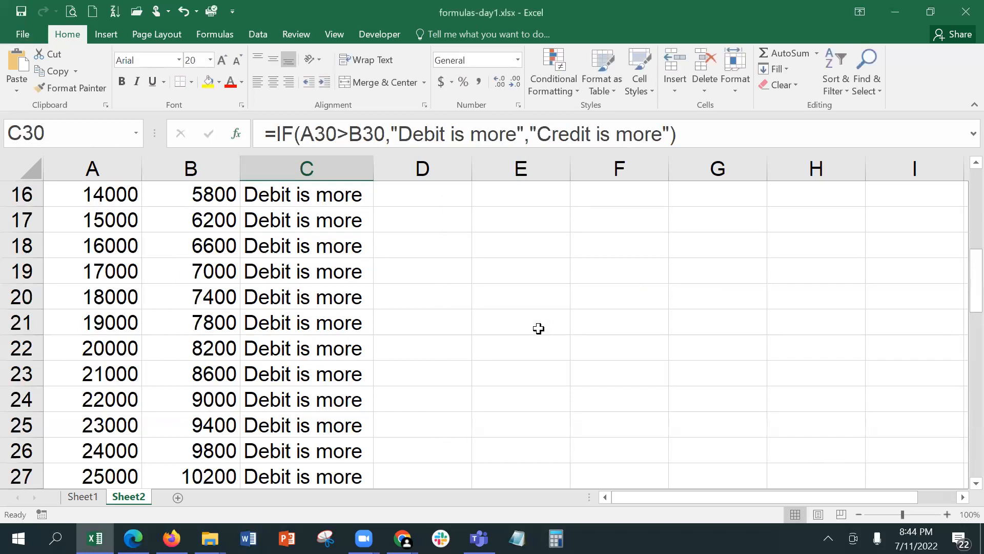
{"action": "left_click", "coordinate": [427, 236]}
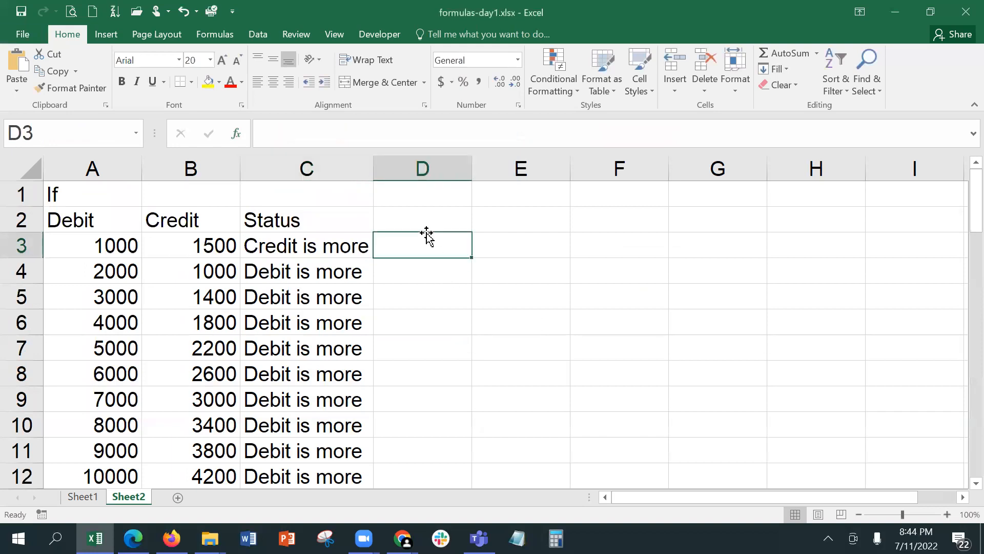
{"action": "left_click", "coordinate": [281, 237]}
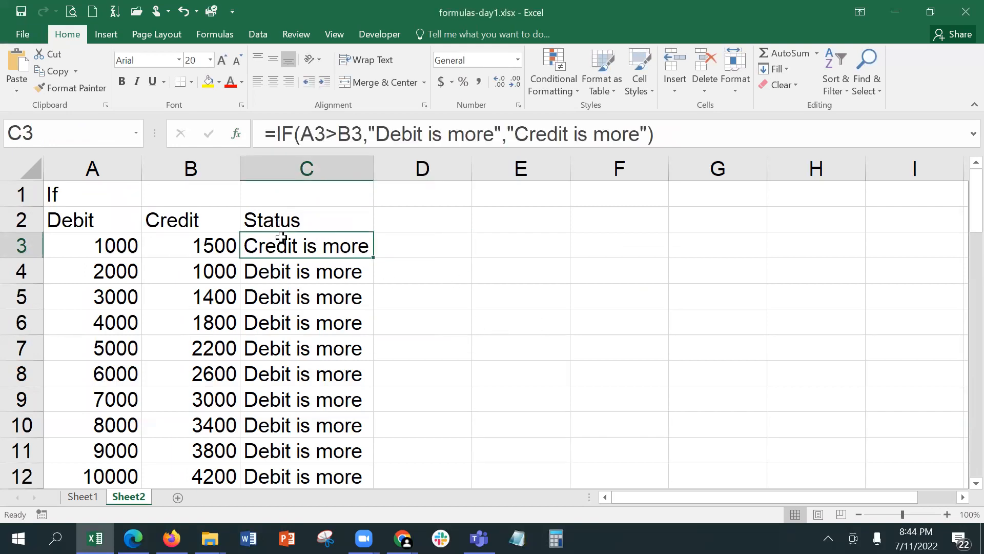
{"action": "left_click", "coordinate": [237, 136]}
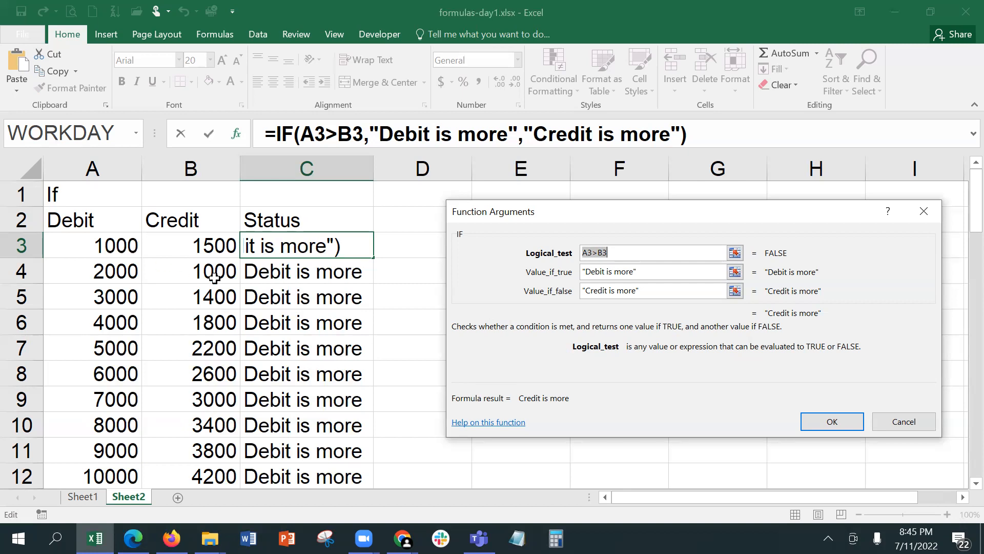
{"action": "left_click", "coordinate": [901, 414]}
Step: Review the function arguments of the IF formula in C4 and compare it with the formula in C3
{"action": "left_click", "coordinate": [323, 265]}
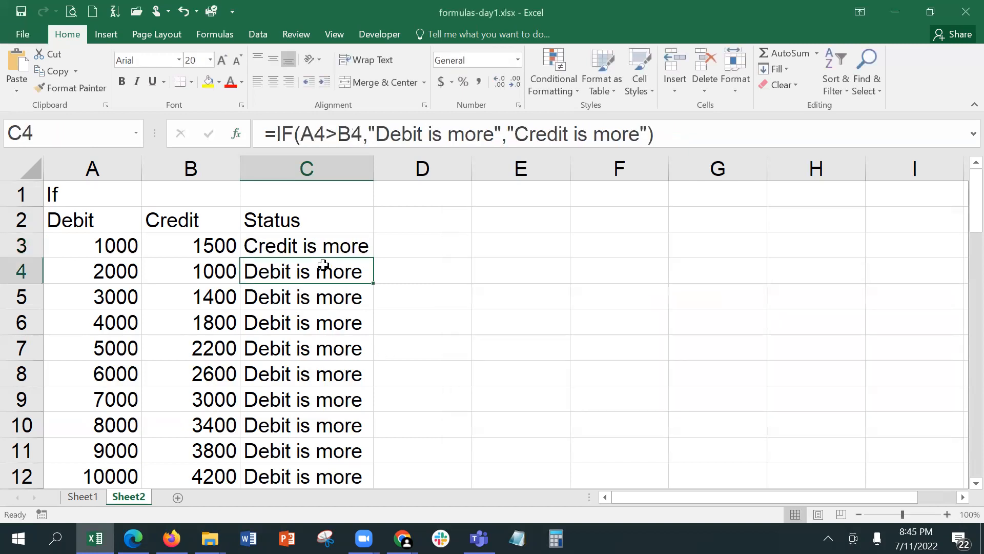
{"action": "left_click", "coordinate": [237, 132]}
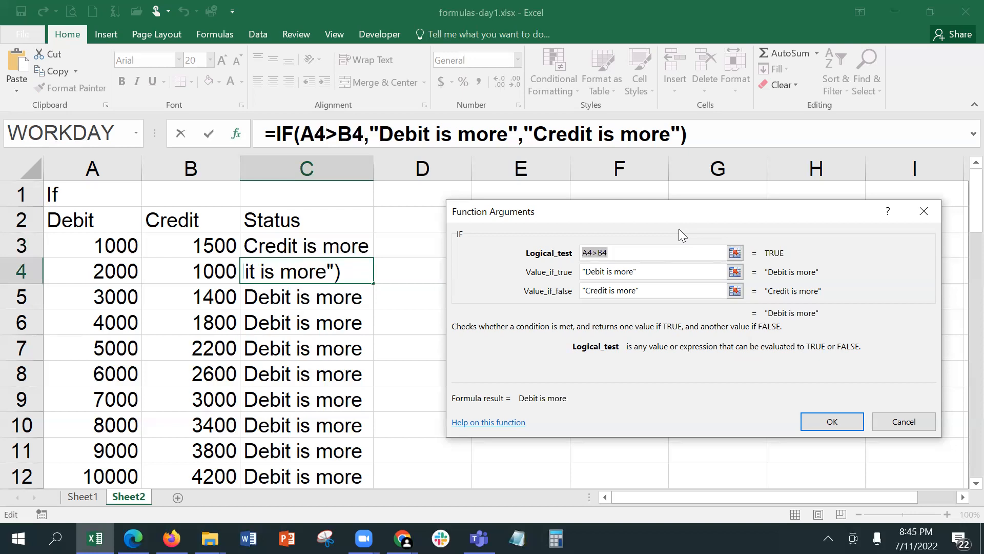
{"action": "right_click", "coordinate": [574, 217]}
{"action": "left_click_drag", "start_coordinate": [574, 218], "coordinate": [590, 215]}
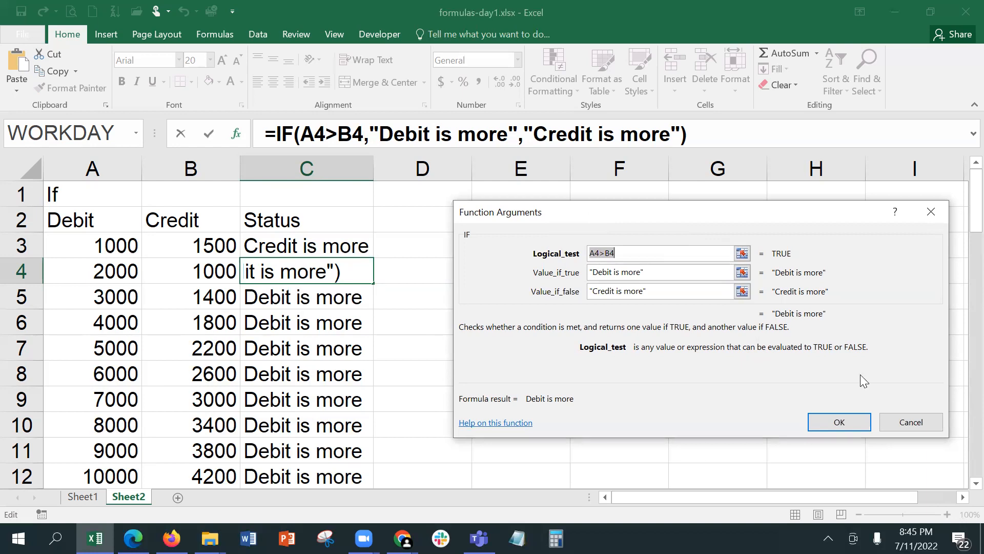
{"action": "left_click_drag", "start_coordinate": [889, 377], "coordinate": [747, 268]}
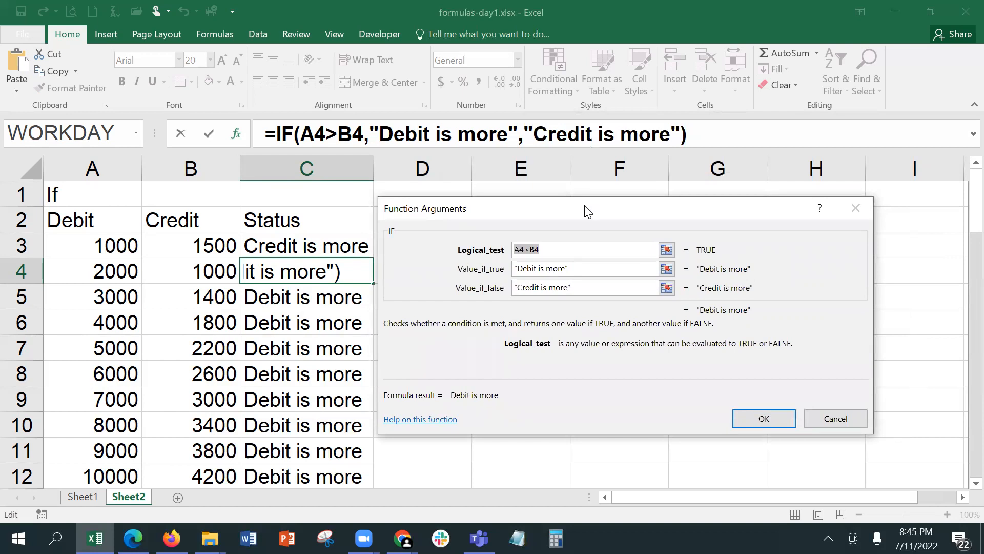
{"action": "left_click_drag", "start_coordinate": [588, 210], "coordinate": [599, 223]}
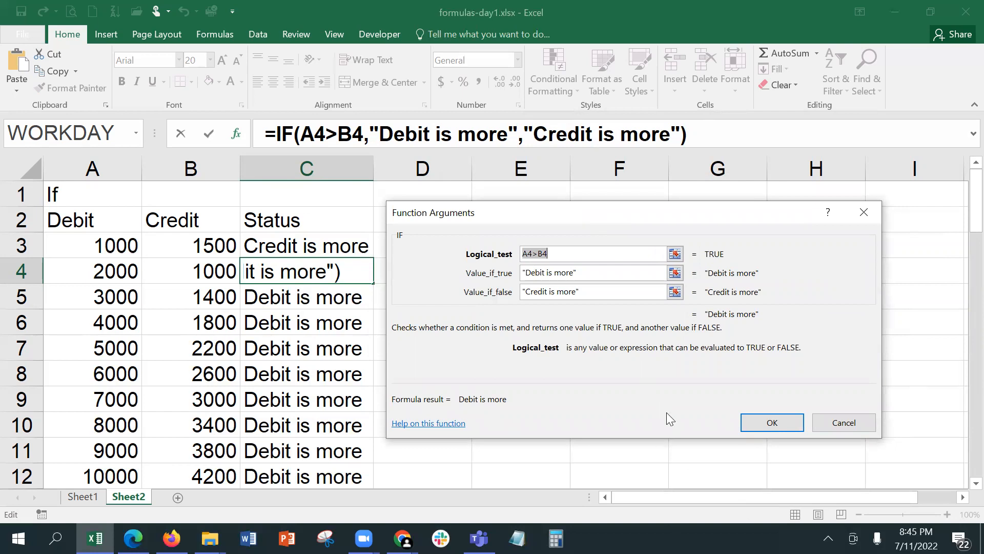
{"action": "left_click", "coordinate": [777, 424]}
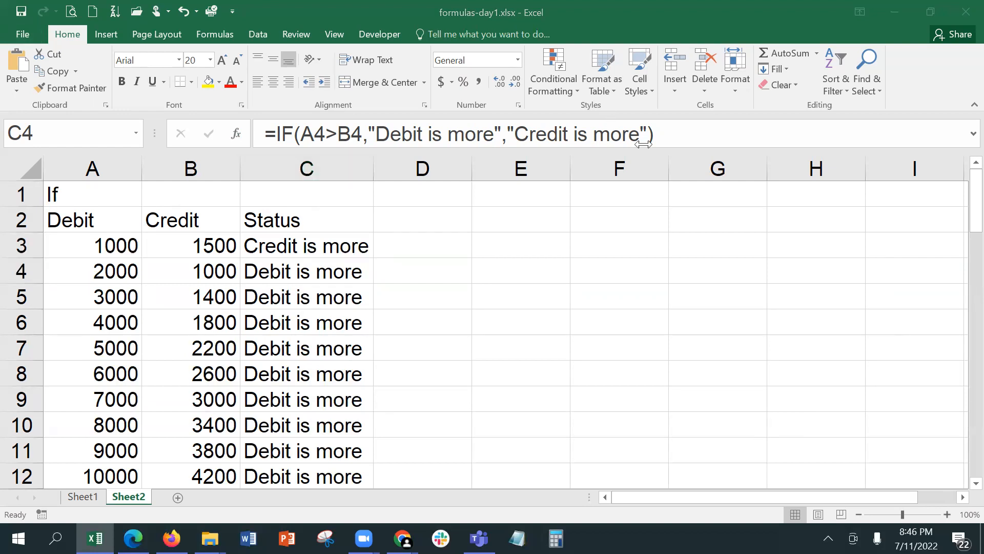
{"action": "left_click", "coordinate": [318, 245]}
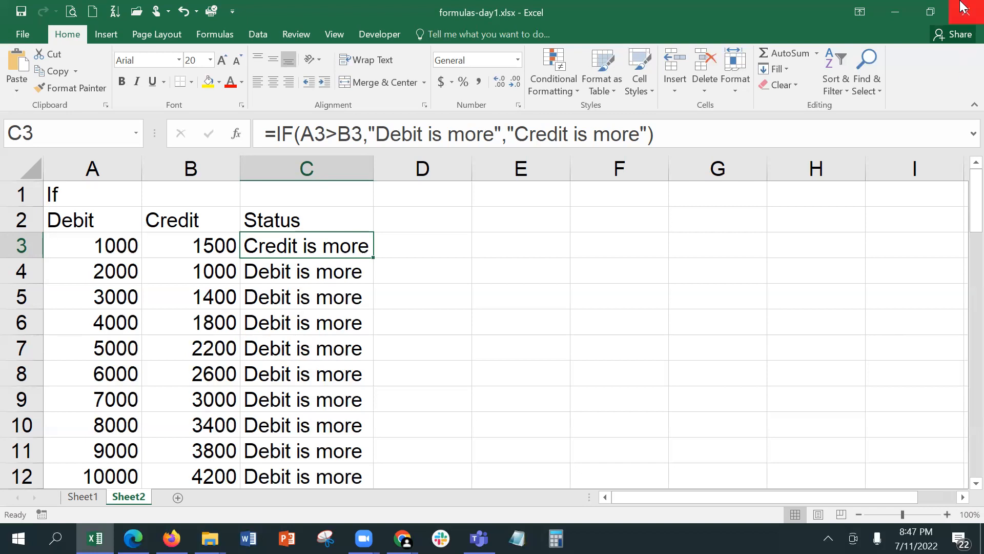
Step: Enter the first grading rule in row 2, with > in E2, 90 in F2 and A in G2
{"action": "left_click", "coordinate": [518, 218]}
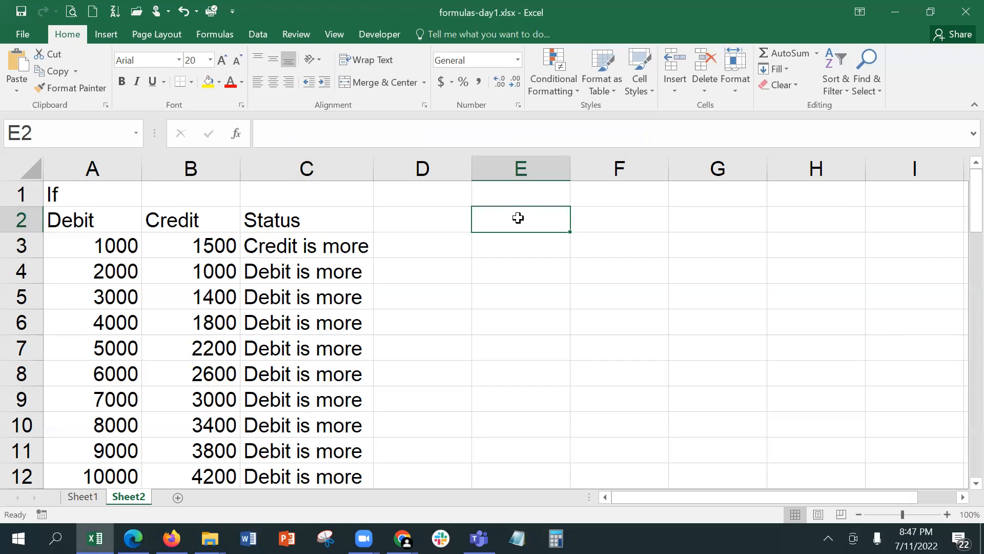
{"action": "type", "text": ">"}
{"action": "key", "text": "Tab"}
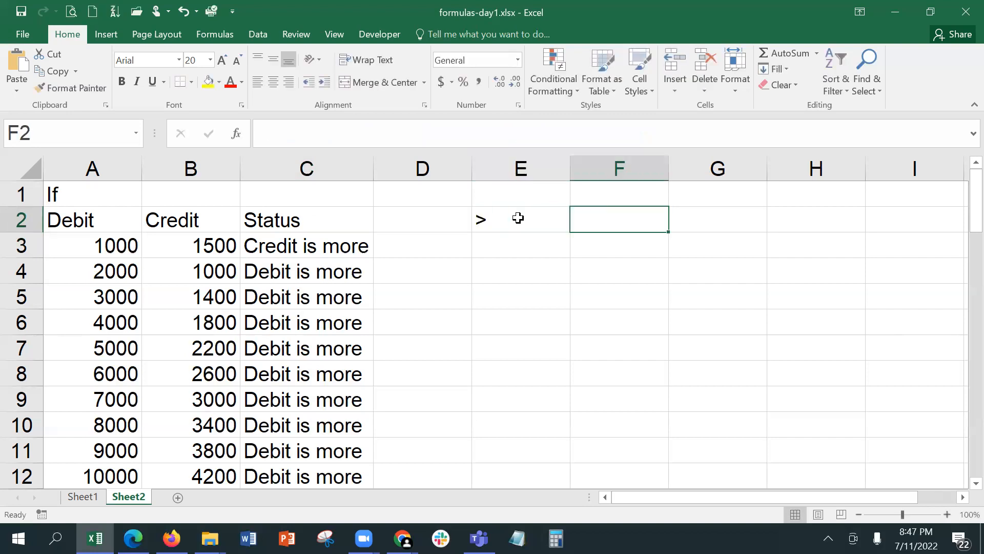
{"action": "type", "text": "90"}
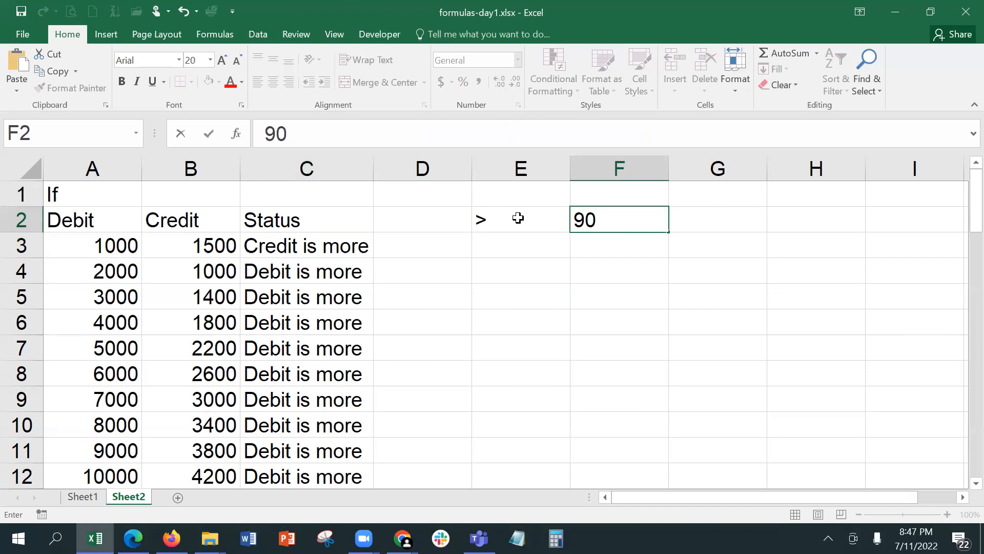
{"action": "key", "text": "Tab"}
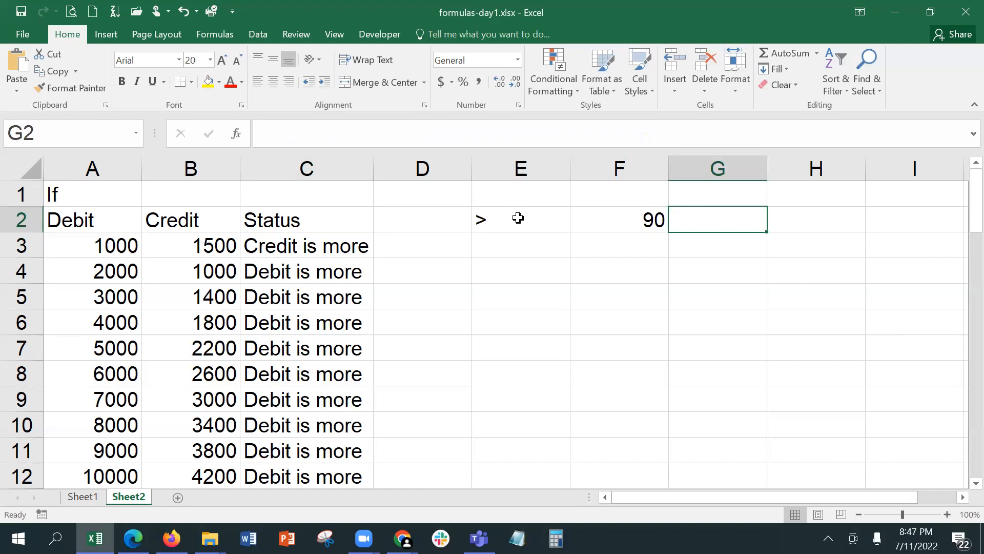
{"action": "type", "text": "A"}
{"action": "key", "text": "Return"}
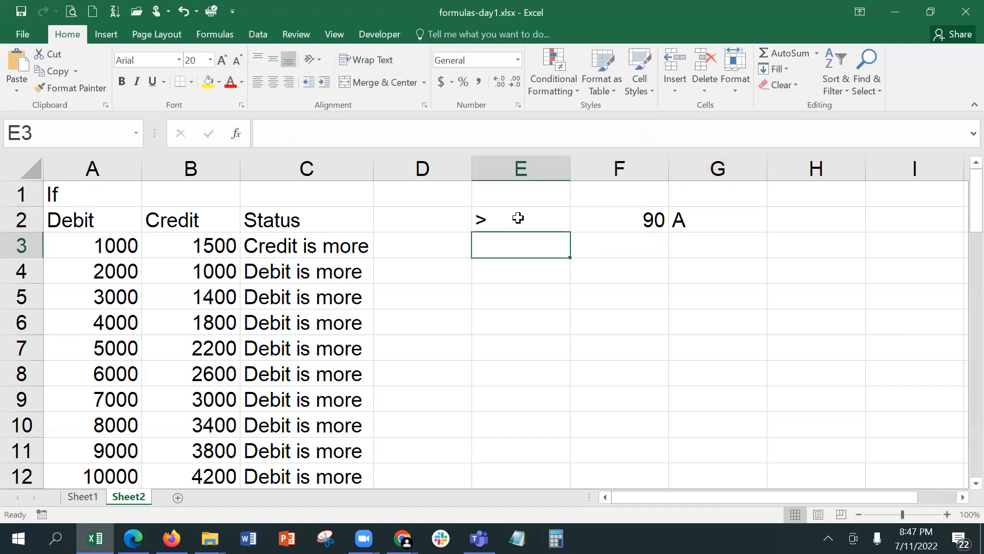
Step: Enter the second grading rule in row 3, with > in E3, 75 in F3 and B in G3
{"action": "type", "text": ">75"}
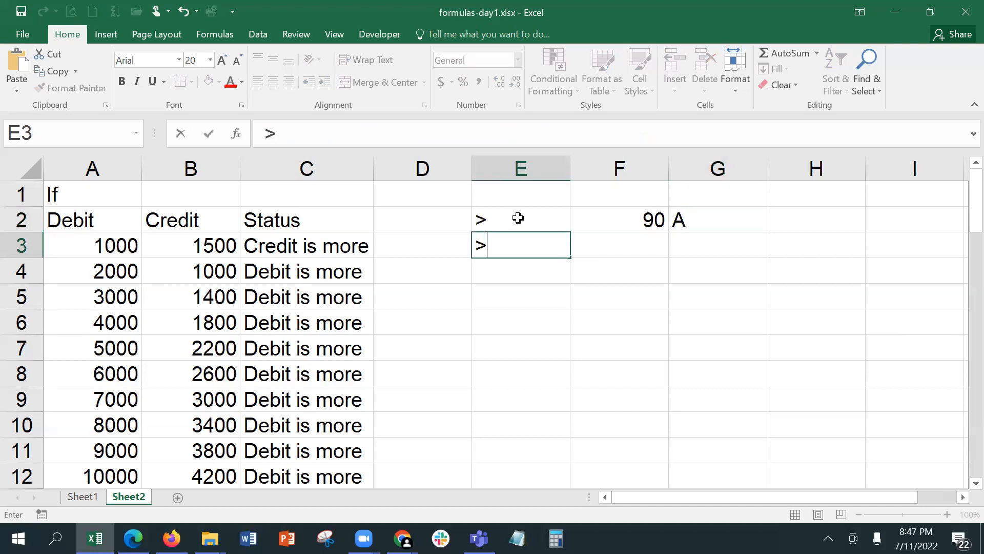
{"action": "key", "text": "BackSpace"}
{"action": "key", "text": "BackSpace"}
{"action": "key", "text": "Tab"}
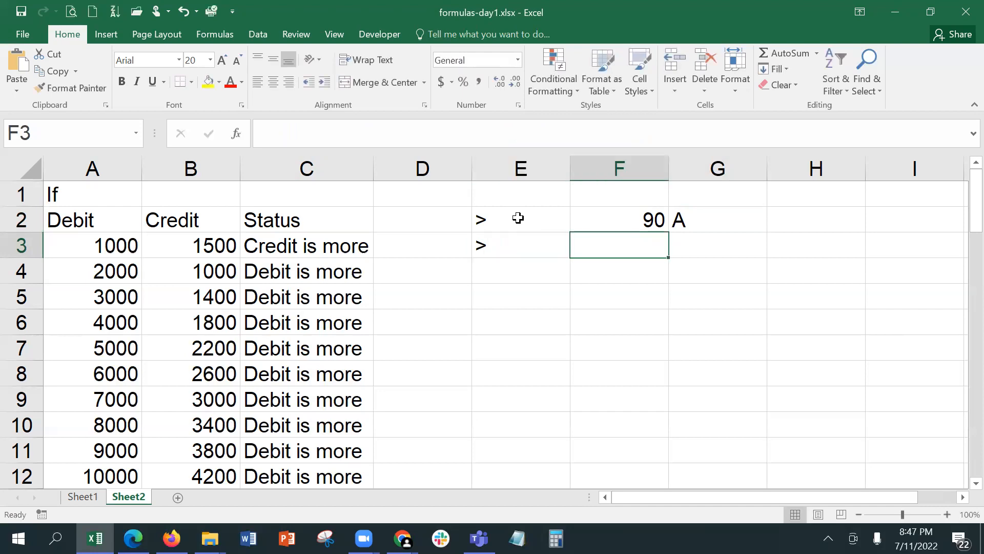
{"action": "type", "text": "75"}
{"action": "key", "text": "Tab"}
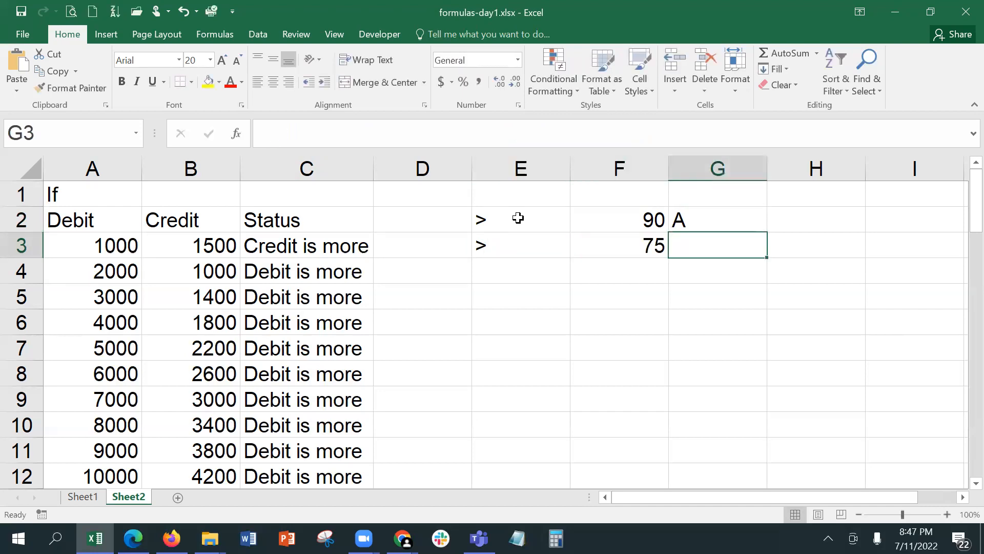
{"action": "type", "text": "B"}
{"action": "key", "text": "Return"}
Step: Enter the third grading rule in row 4, with > in E4, 60 in F4 and C in G4
{"action": "type", "text": ">6"}
{"action": "key", "text": "BackSpace"}
{"action": "key", "text": "Tab"}
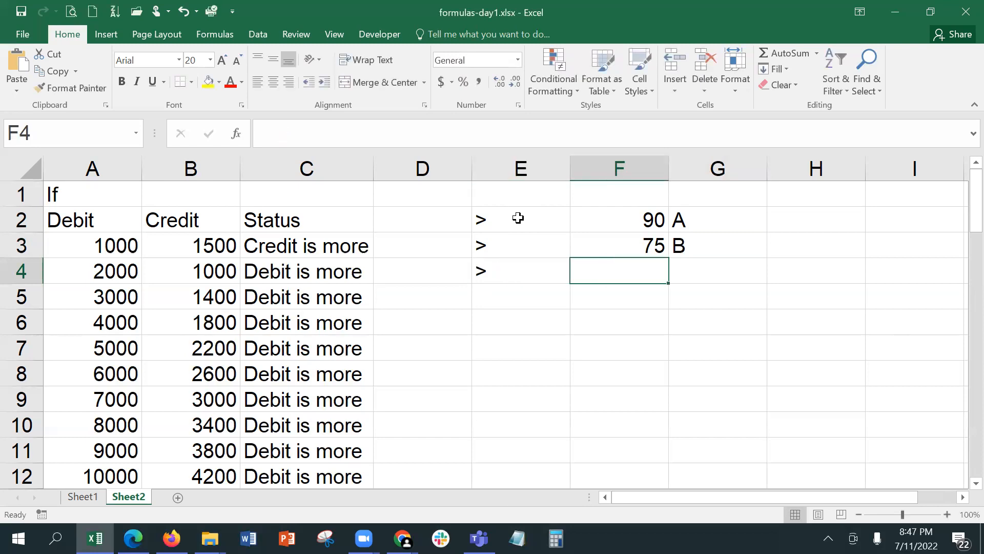
{"action": "type", "text": "60"}
{"action": "key", "text": "Tab"}
{"action": "type", "text": "C"}
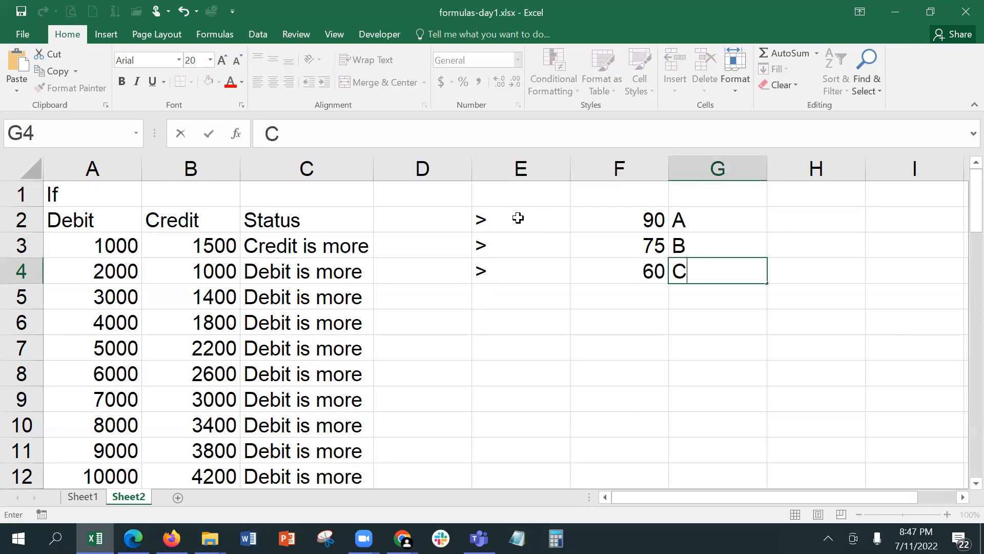
Step: Autofit the widths of columns E and F to their contents
{"action": "left_click", "coordinate": [573, 164]}
{"action": "double_click", "coordinate": [571, 164]}
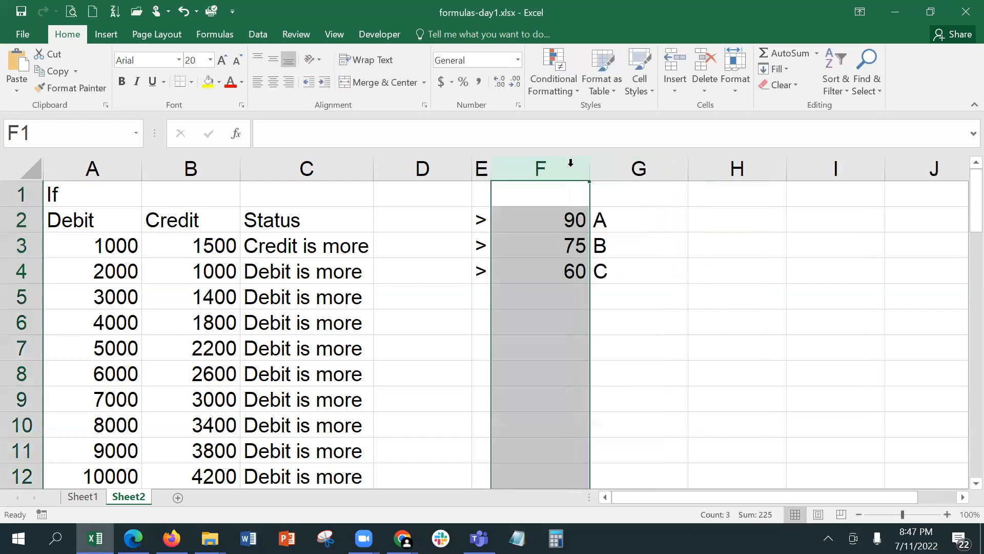
{"action": "double_click", "coordinate": [590, 165]}
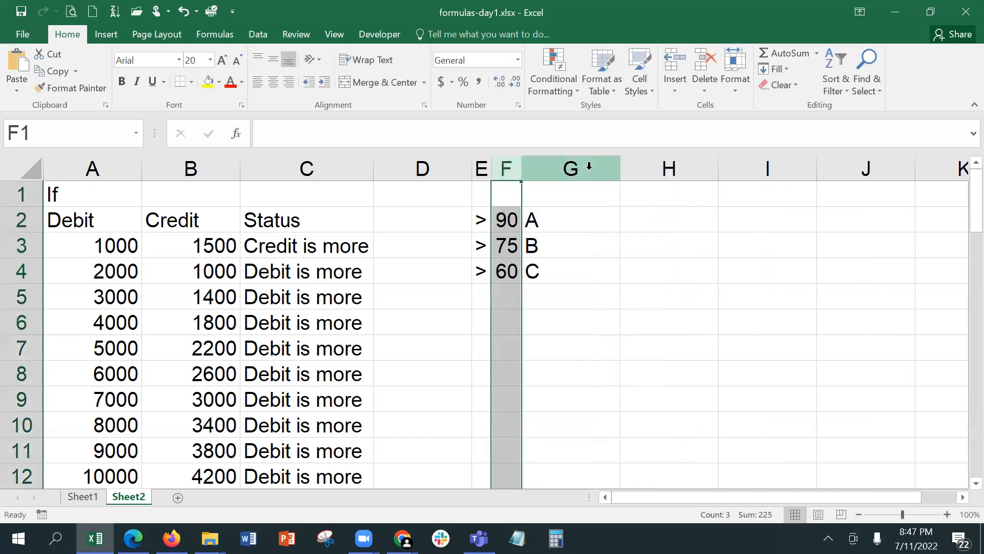
{"action": "left_click", "coordinate": [600, 221]}
Step: Review the logical test, true value and false value arguments of the IF formula in C3
{"action": "left_click", "coordinate": [284, 243]}
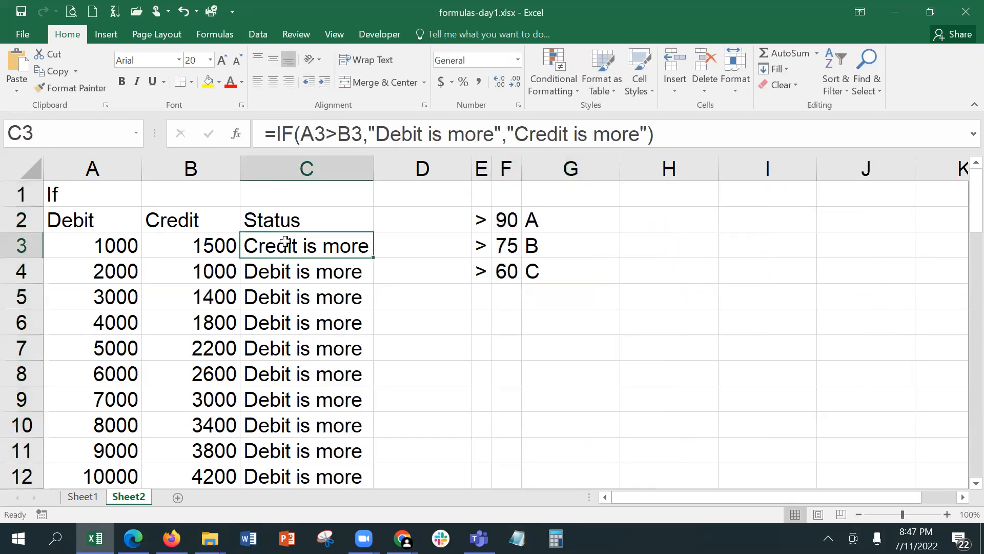
{"action": "left_click", "coordinate": [236, 135]}
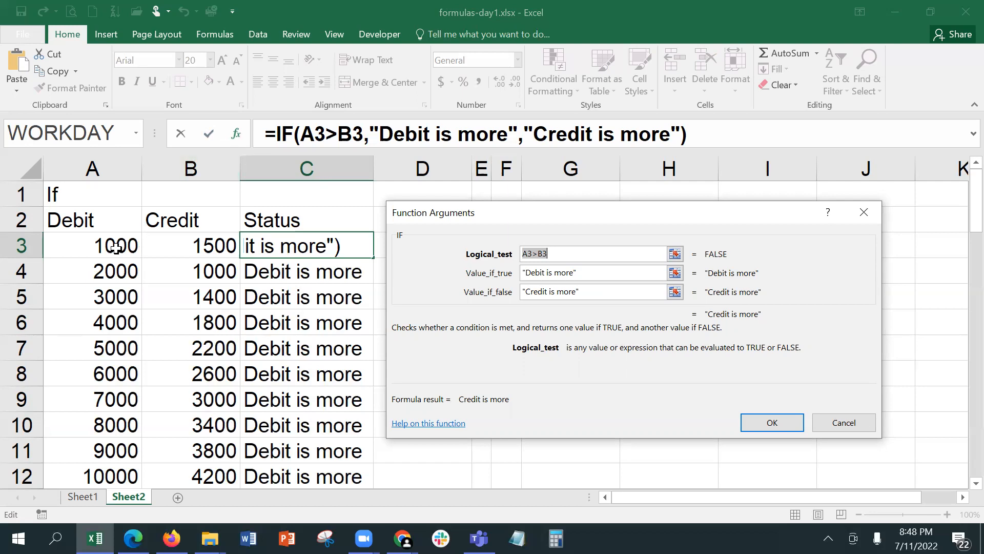
{"action": "left_click", "coordinate": [568, 273]}
{"action": "left_click", "coordinate": [588, 293]}
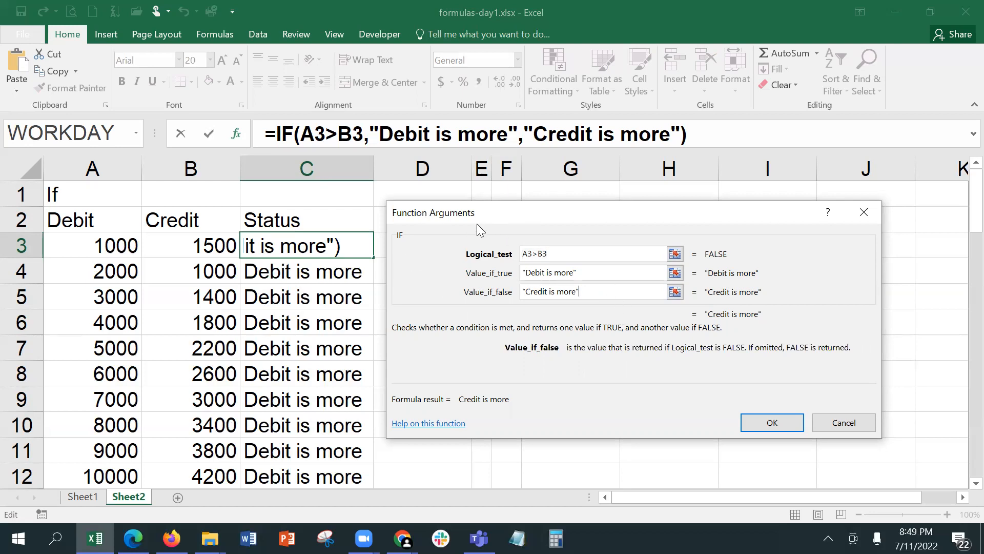
{"action": "left_click", "coordinate": [800, 425]}
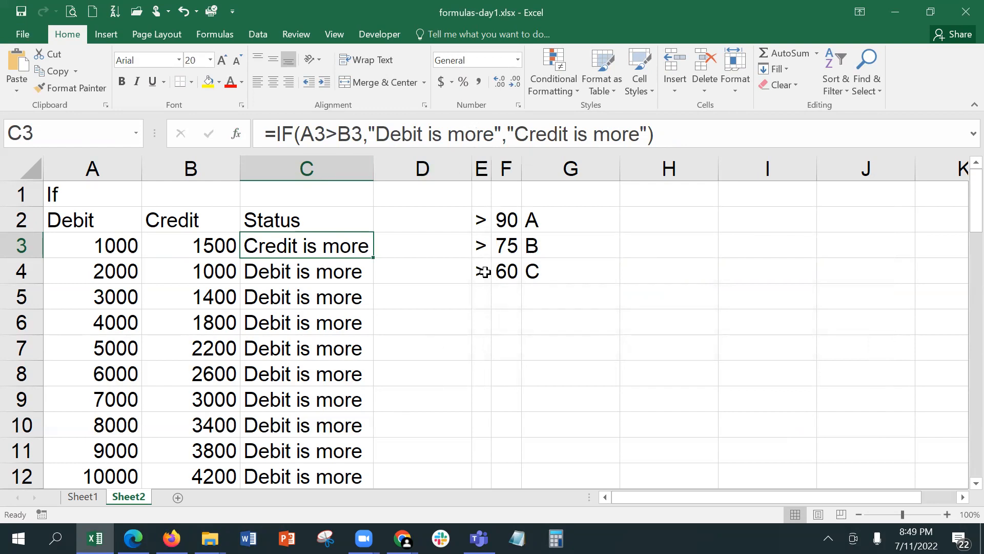
Step: Enter the fourth grading rule in row 5, with > in E5, 40 in F5 and D in G5
{"action": "left_click", "coordinate": [481, 297]}
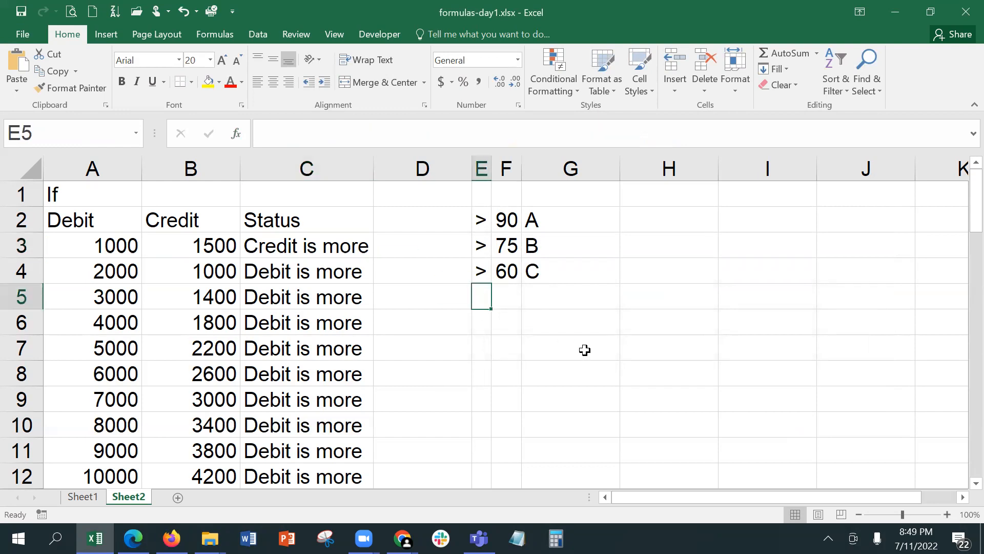
{"action": "type", "text": ">40"}
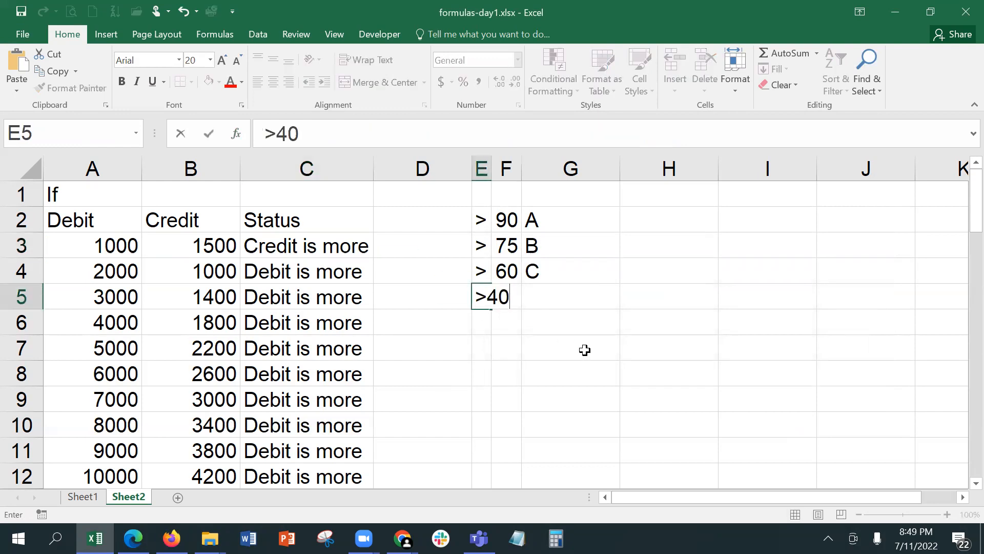
{"action": "key", "text": "BackSpace"}
{"action": "key", "text": "BackSpace"}
{"action": "key", "text": "Tab"}
{"action": "type", "text": "40"}
{"action": "key", "text": "Tab"}
{"action": "type", "text": "D"}
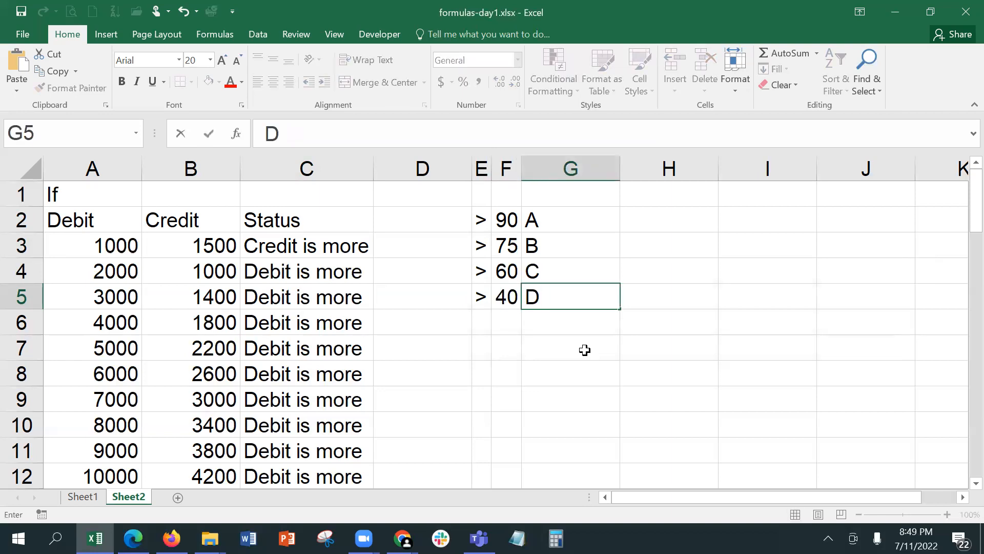
{"action": "key", "text": "Return"}
Step: Enter the last grade in row 6, with 40 in F6 and E in G6, leaving E6 empty
{"action": "key", "text": "Right"}
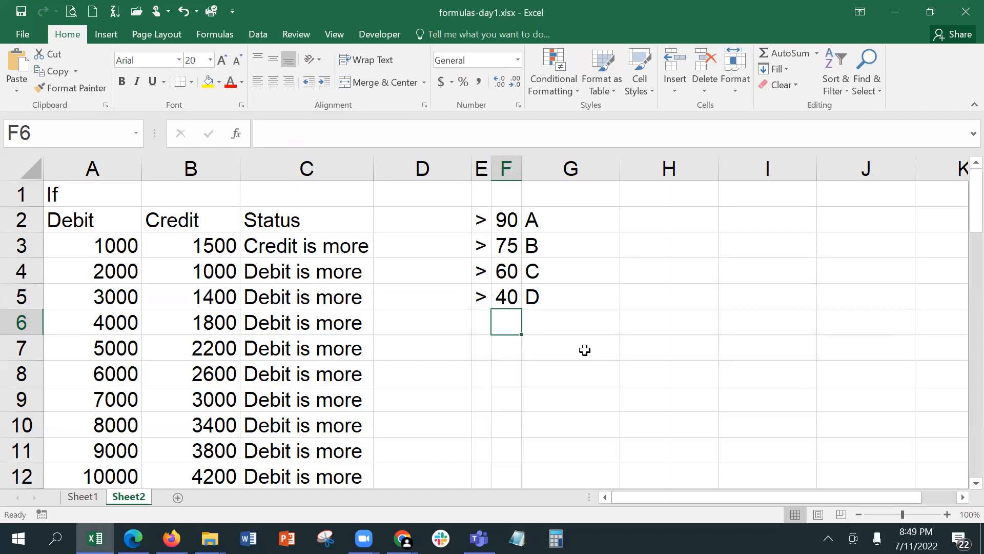
{"action": "type", "text": "40"}
{"action": "key", "text": "Tab"}
{"action": "type", "text": "E"}
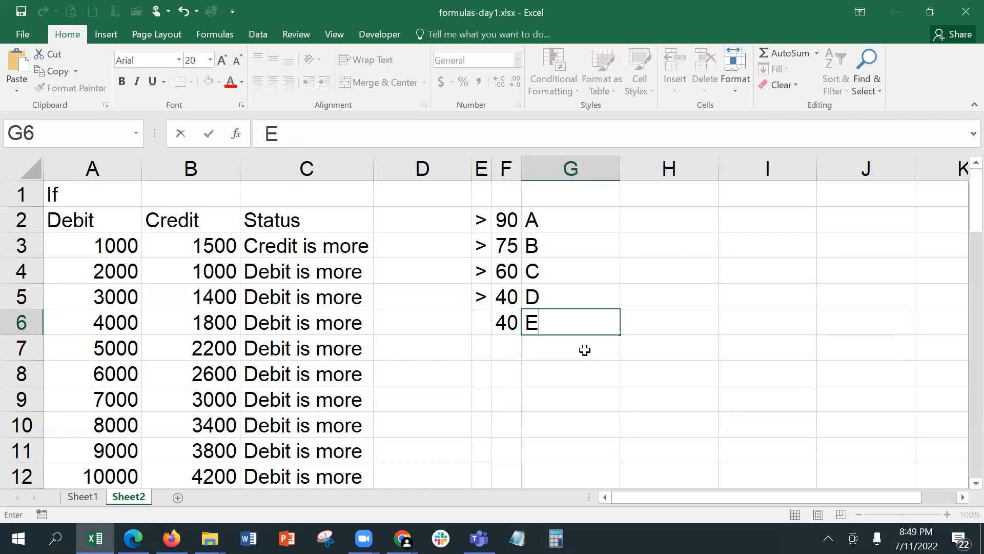
{"action": "key", "text": "Return"}
Step: Extend the debit in A3 with zeros up to 1E+34 and widen column A to several times its width
{"action": "left_click", "coordinate": [281, 239]}
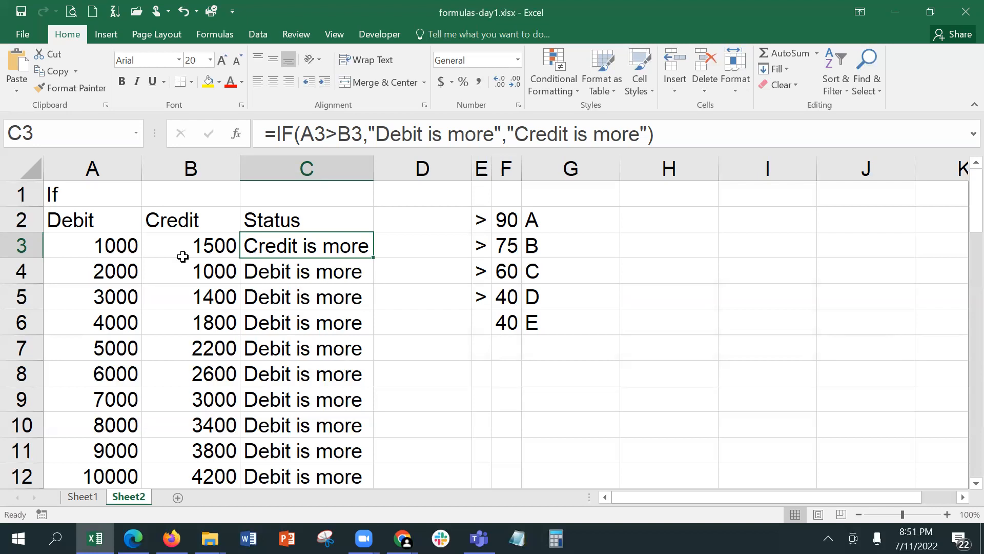
{"action": "left_click", "coordinate": [111, 246]}
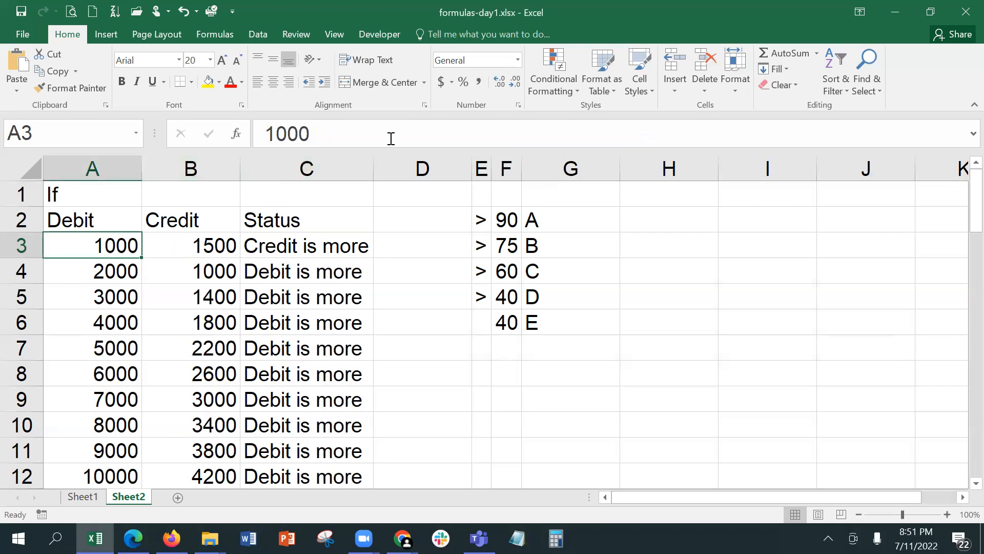
{"action": "left_click", "coordinate": [331, 146]}
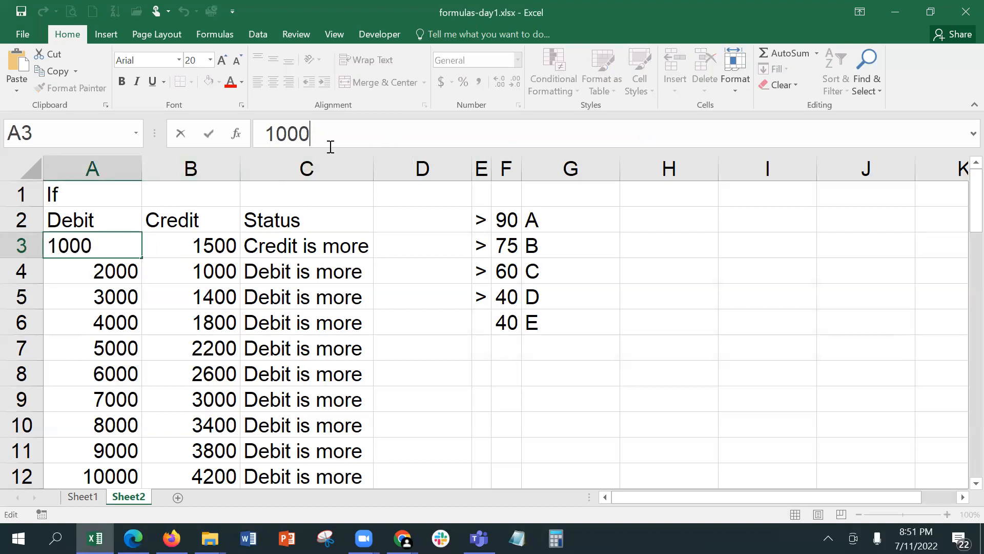
{"action": "type", "text": "0000000000000000000000000000000"}
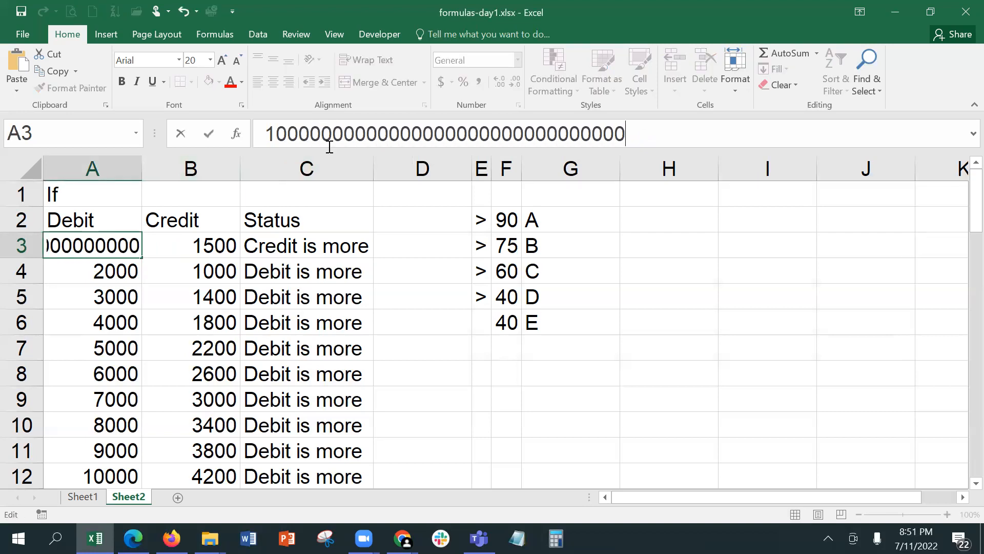
{"action": "key", "text": "Return"}
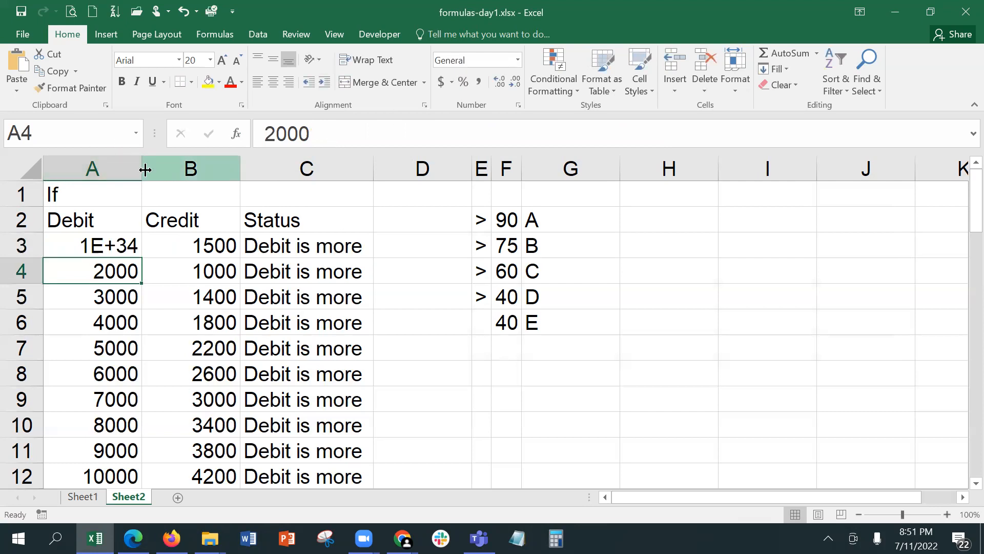
{"action": "left_click_drag", "start_coordinate": [141, 164], "coordinate": [622, 162]}
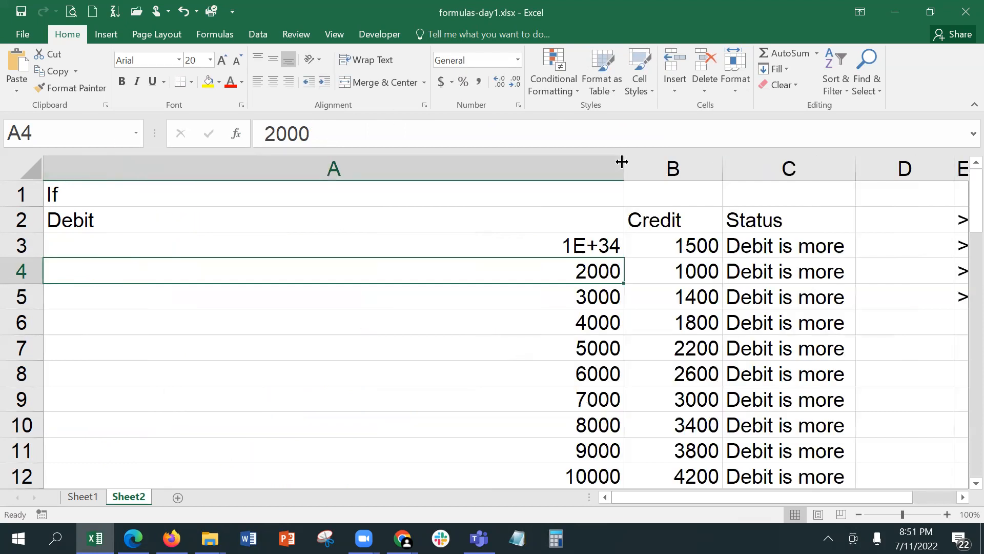
{"action": "left_click", "coordinate": [549, 236]}
{"action": "left_click", "coordinate": [324, 134]}
{"action": "key", "text": "BackSpace"}
{"action": "key", "text": "BackSpace"}
{"action": "key", "text": "BackSpace"}
{"action": "key", "text": "BackSpace"}
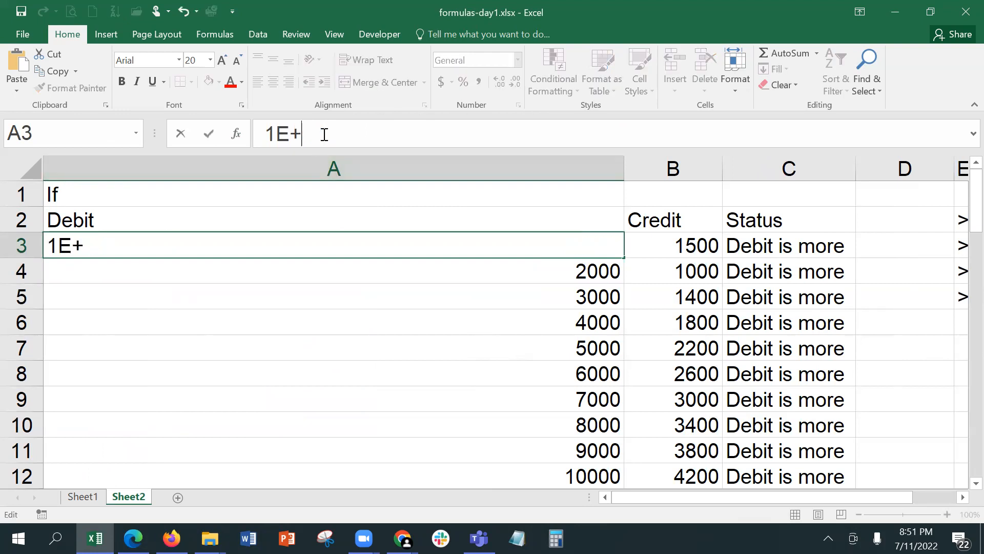
{"action": "type", "text": "0000"}
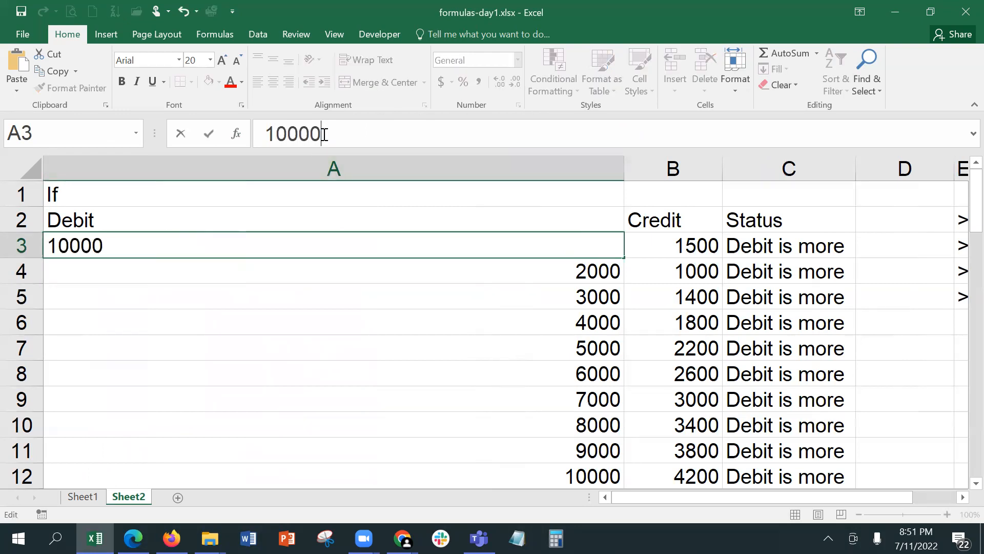
{"action": "type", "text": "000000000"}
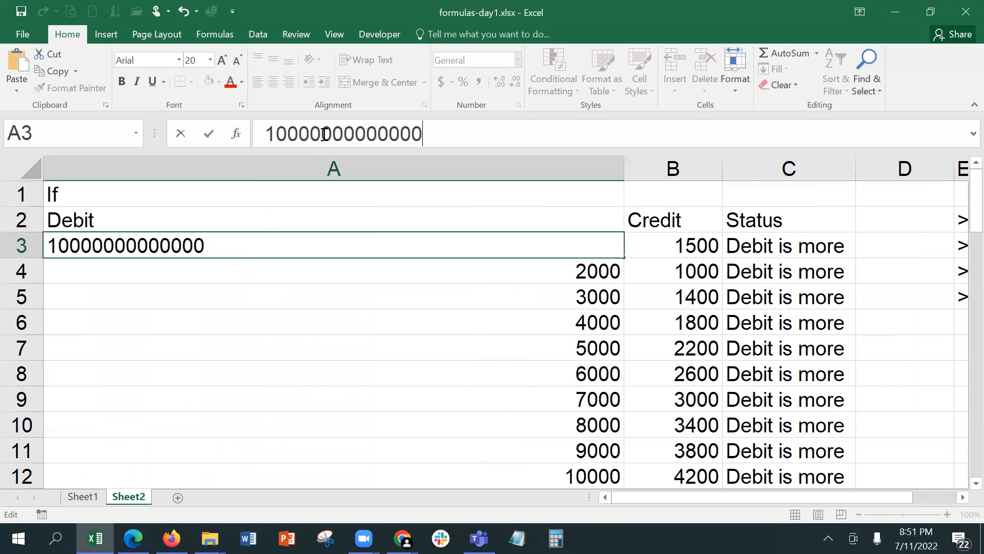
{"action": "key", "text": "Return"}
Step: Format A3 as Number without decimal places and autofit column A to its contents
{"action": "key", "text": "Up"}
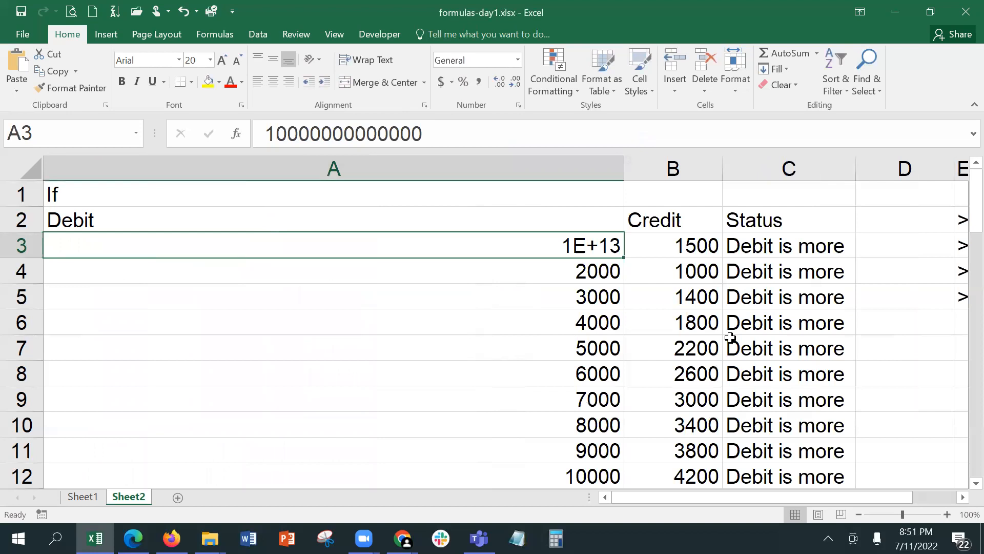
{"action": "left_click", "coordinate": [523, 60]}
{"action": "left_click", "coordinate": [529, 113]}
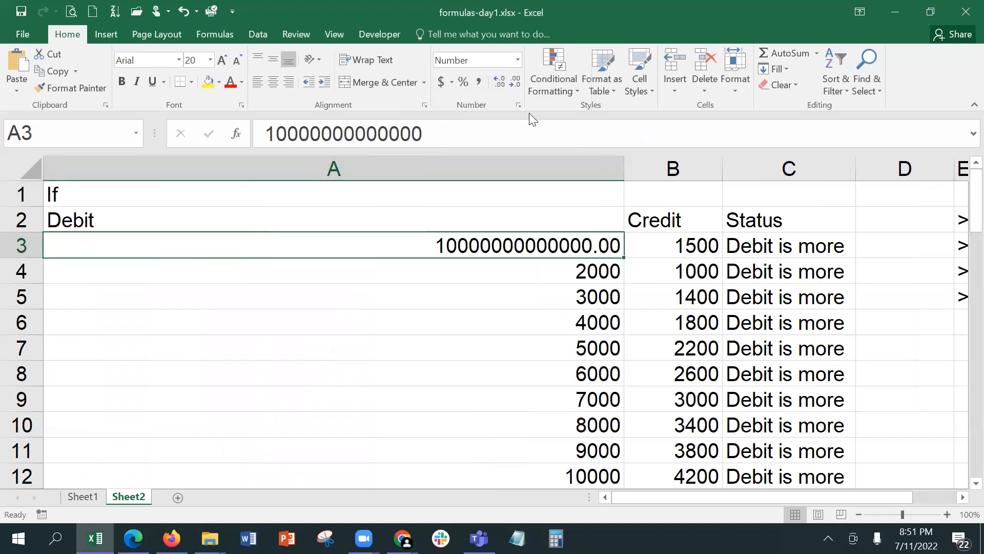
{"action": "left_click", "coordinate": [515, 82]}
{"action": "left_click", "coordinate": [514, 82]}
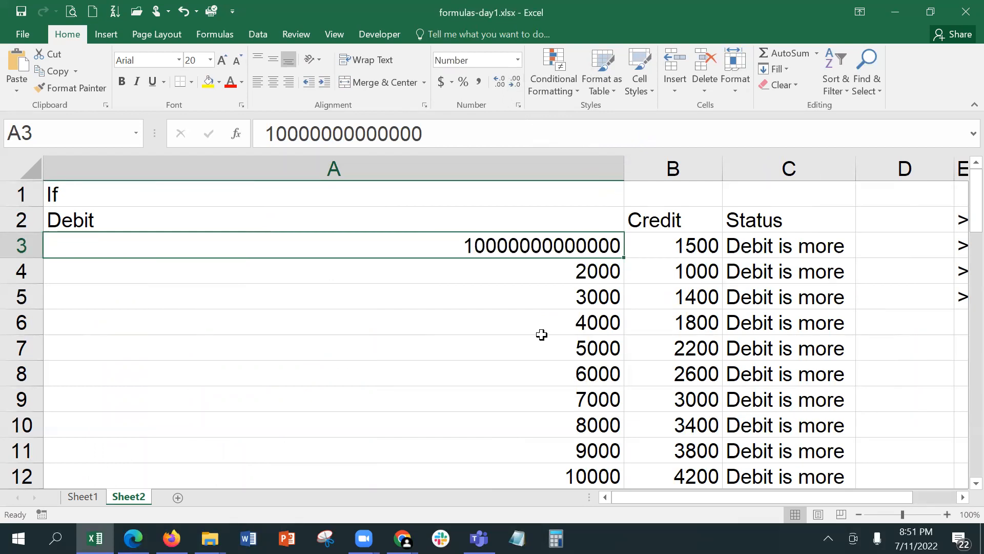
{"action": "double_click", "coordinate": [624, 162]}
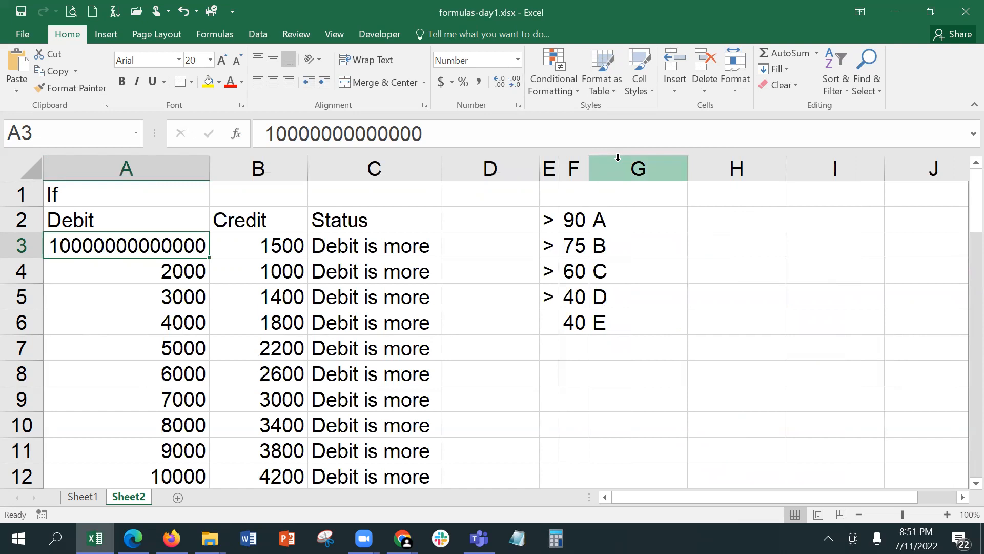
Step: Examine the Number category settings in the cell format of A3, leaving them as they are
{"action": "left_click", "coordinate": [85, 300]}
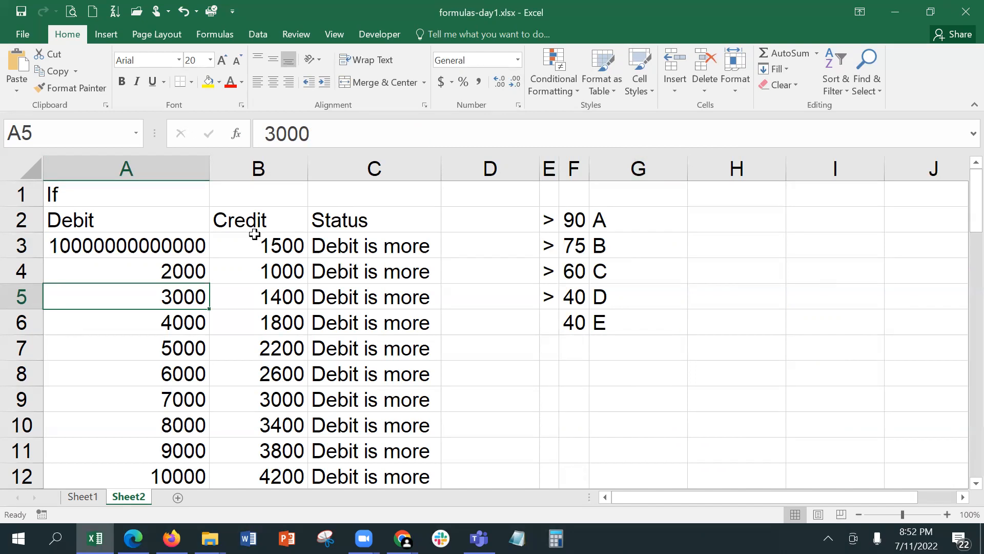
{"action": "left_click", "coordinate": [130, 242]}
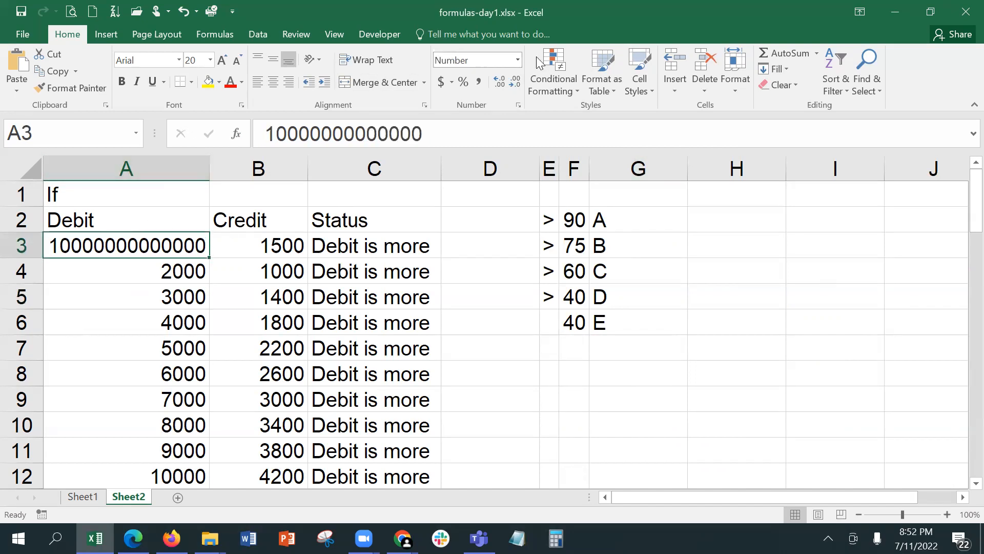
{"action": "left_click", "coordinate": [517, 106]}
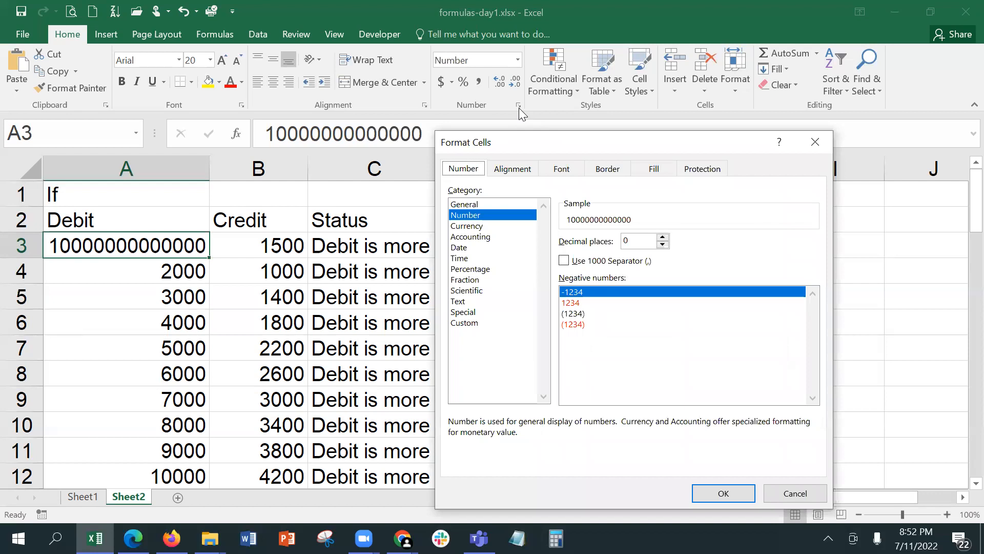
{"action": "left_click", "coordinate": [724, 492]}
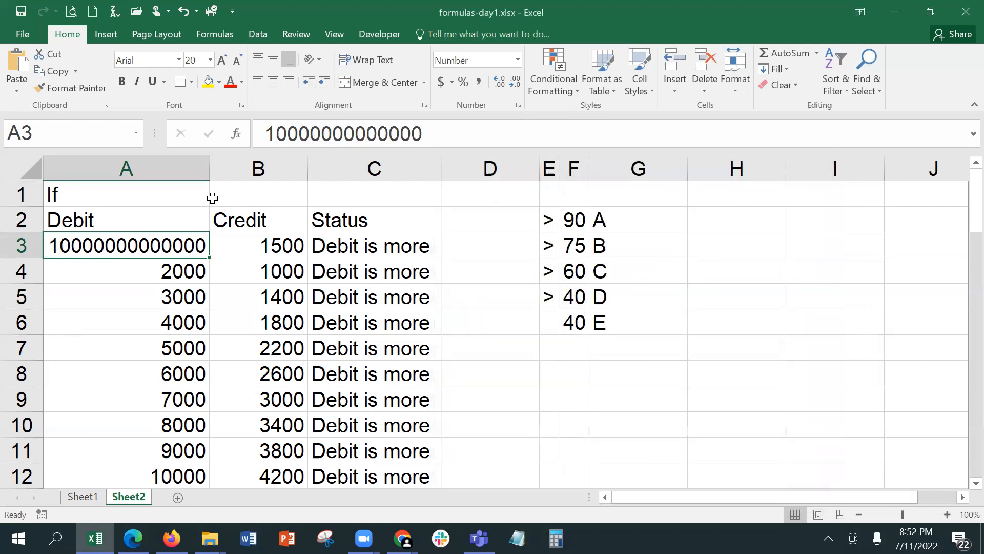
Step: Adjust column A so that it is slightly wider than the long number in A3
{"action": "left_click_drag", "start_coordinate": [209, 170], "coordinate": [303, 165]}
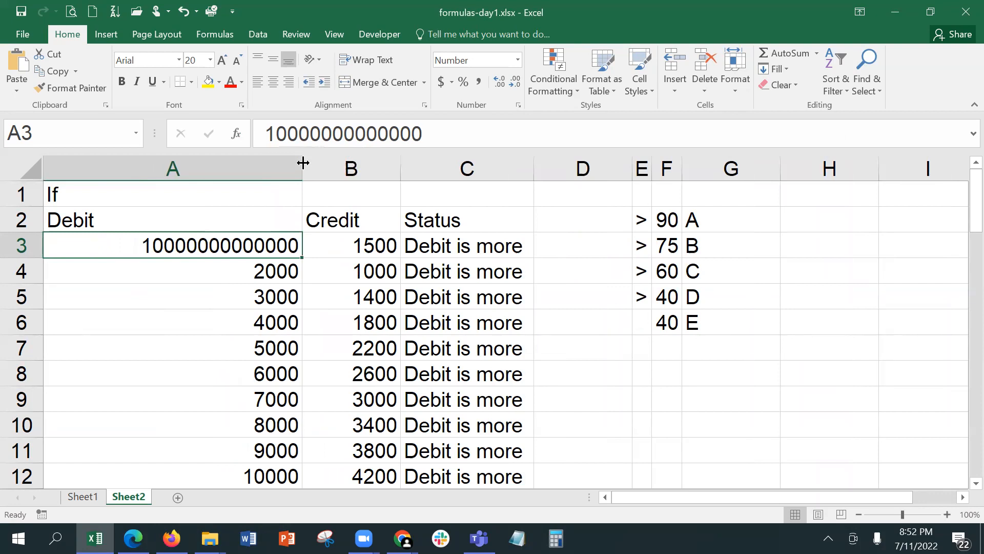
{"action": "left_click_drag", "start_coordinate": [303, 163], "coordinate": [223, 157]}
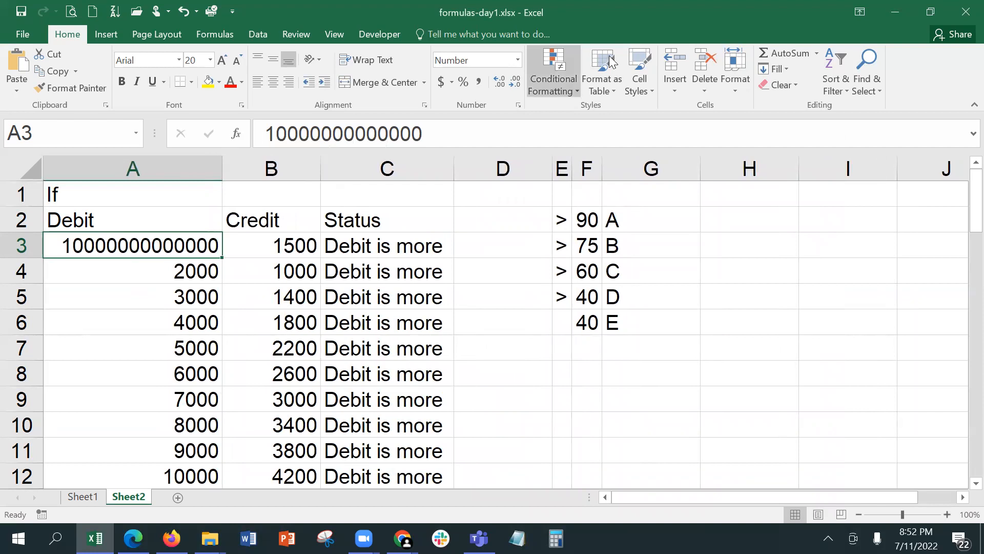
Step: Review the number formats available for A3 and compare the format of A3 with that of A4
{"action": "left_click", "coordinate": [519, 60]}
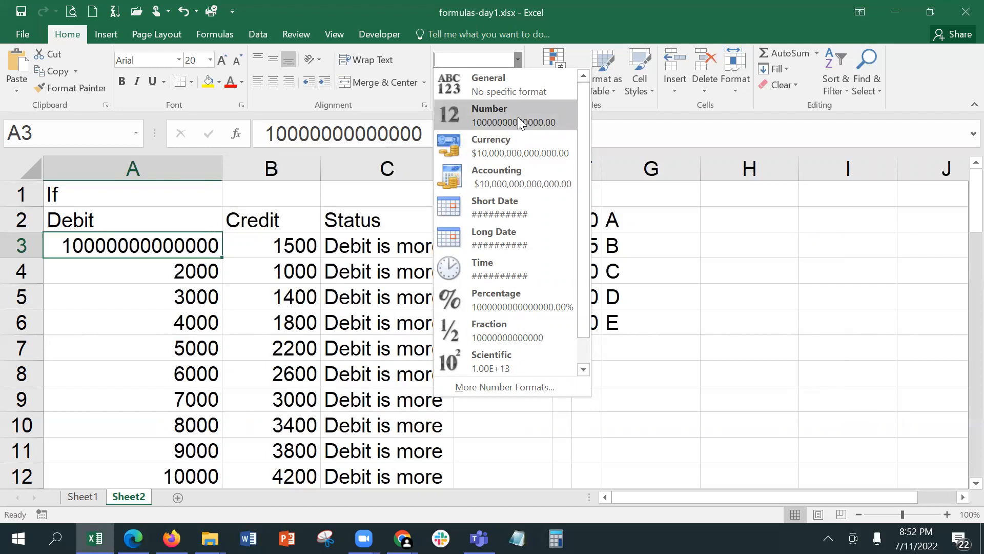
{"action": "left_click", "coordinate": [518, 117]}
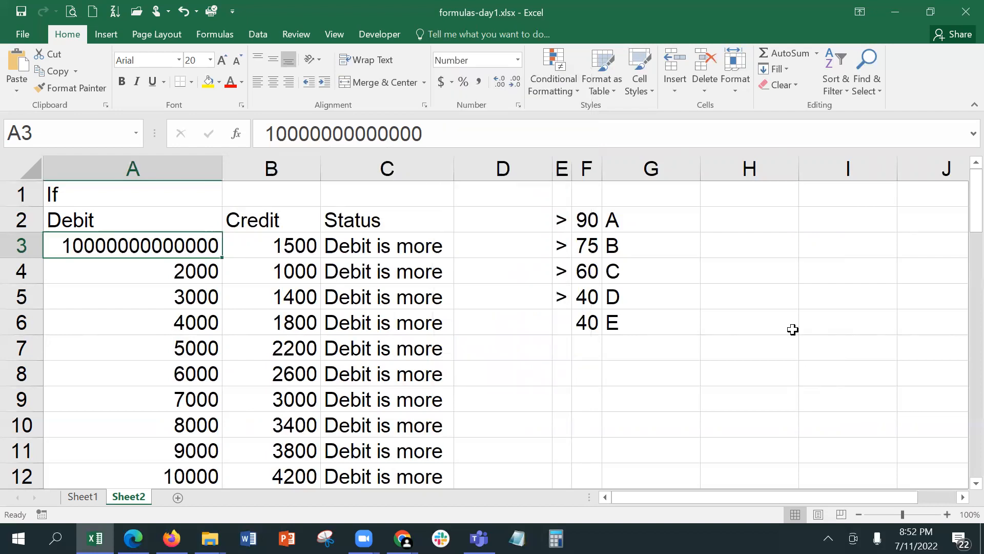
{"action": "left_click", "coordinate": [169, 309]}
{"action": "left_click", "coordinate": [174, 244]}
{"action": "left_click", "coordinate": [168, 262]}
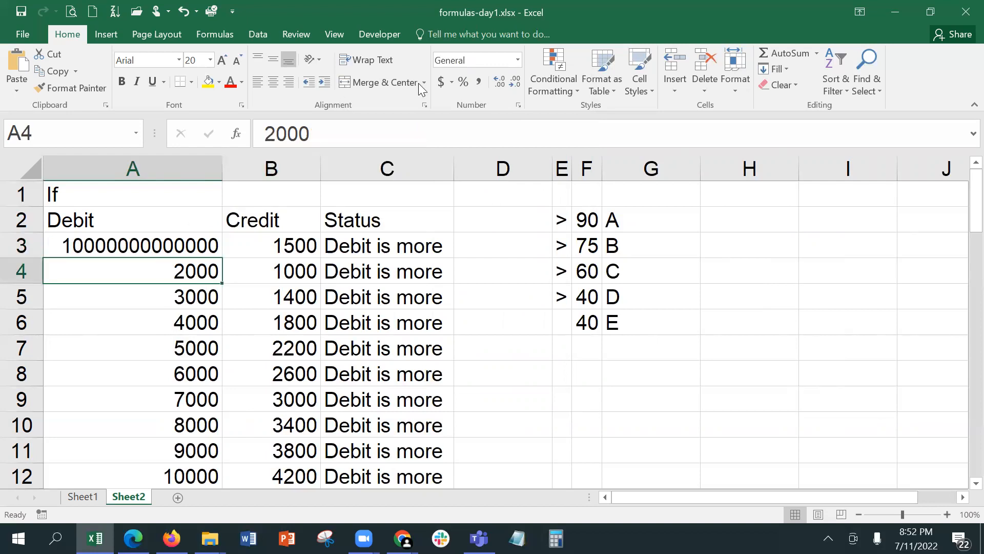
Step: Copy the formatting of A3 onto the debit cells A4 to A12 with Format Painter
{"action": "left_click", "coordinate": [106, 245]}
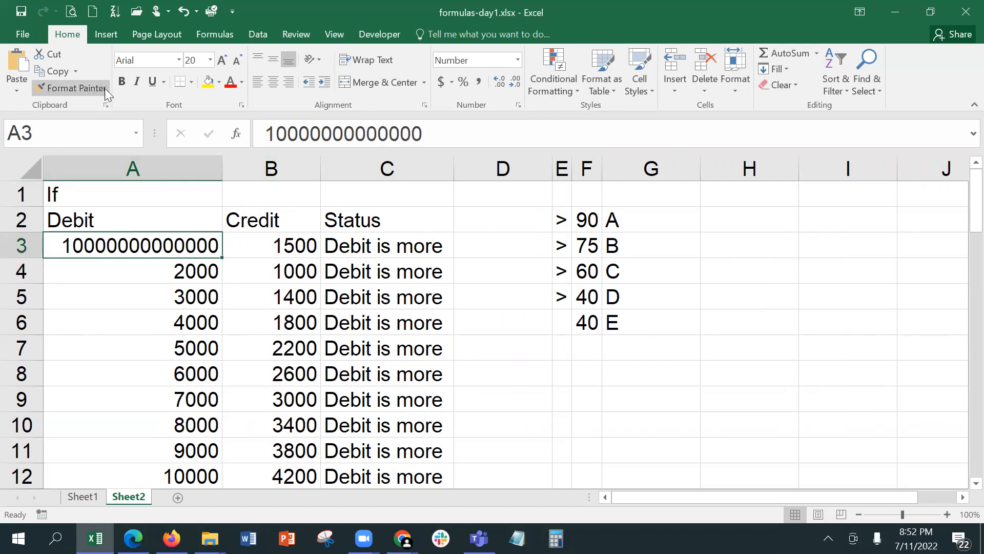
{"action": "left_click", "coordinate": [80, 84]}
{"action": "left_click_drag", "start_coordinate": [154, 277], "coordinate": [169, 471]}
{"action": "left_click", "coordinate": [171, 274]}
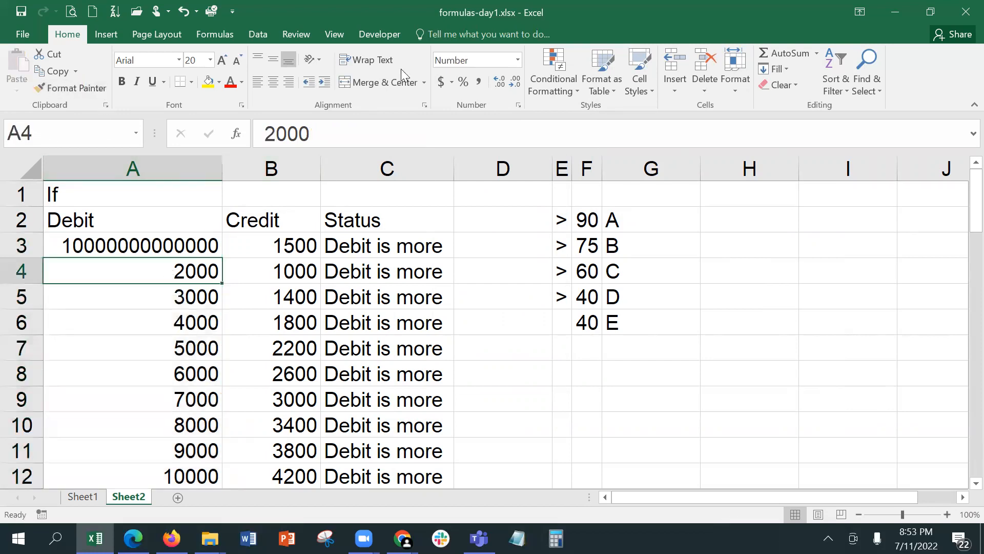
Step: Append 23 zeros to the debit value 2000 in A4
{"action": "left_click", "coordinate": [405, 130]}
{"action": "type", "text": "00000000000000000000000"}
{"action": "key", "text": "Return"}
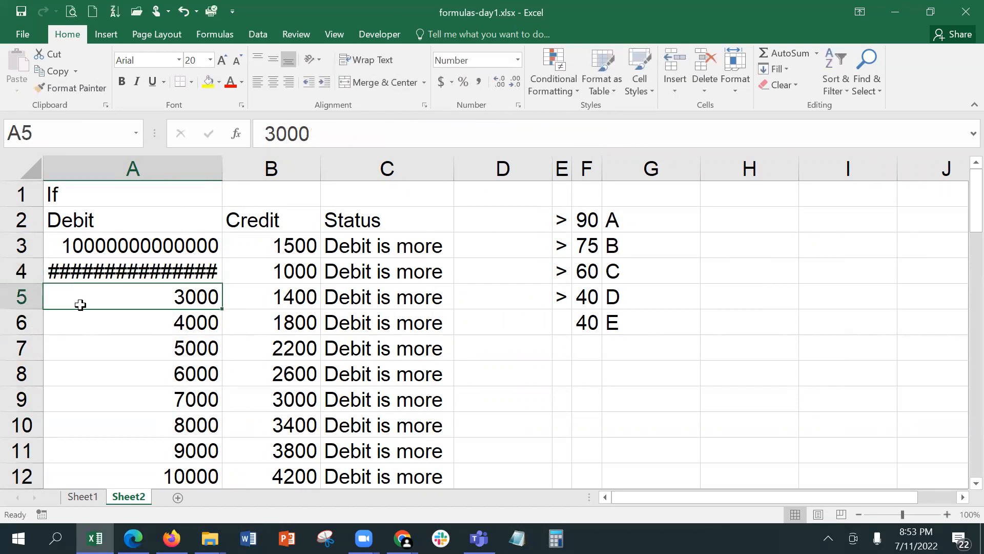
Step: Widen column A to show the whole number in A4 and autofit the column to its contents
{"action": "left_click", "coordinate": [114, 271]}
{"action": "left_click_drag", "start_coordinate": [235, 169], "coordinate": [427, 162]}
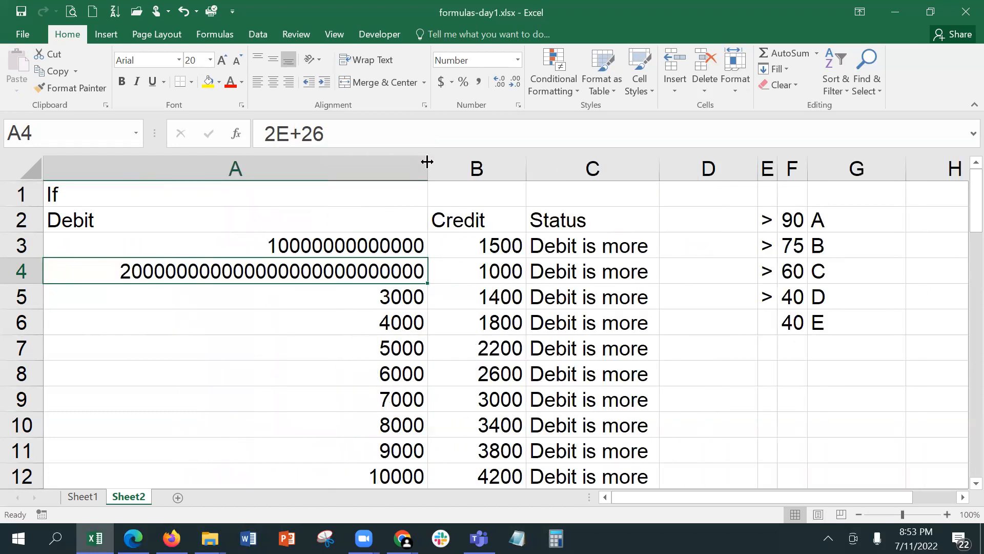
{"action": "left_click", "coordinate": [148, 370]}
{"action": "left_click", "coordinate": [183, 295]}
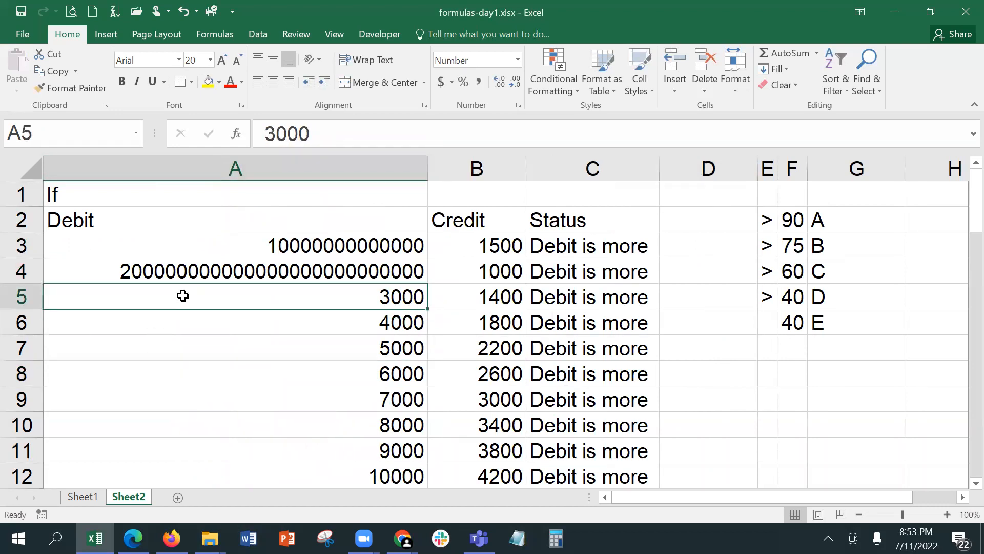
{"action": "left_click", "coordinate": [183, 272]}
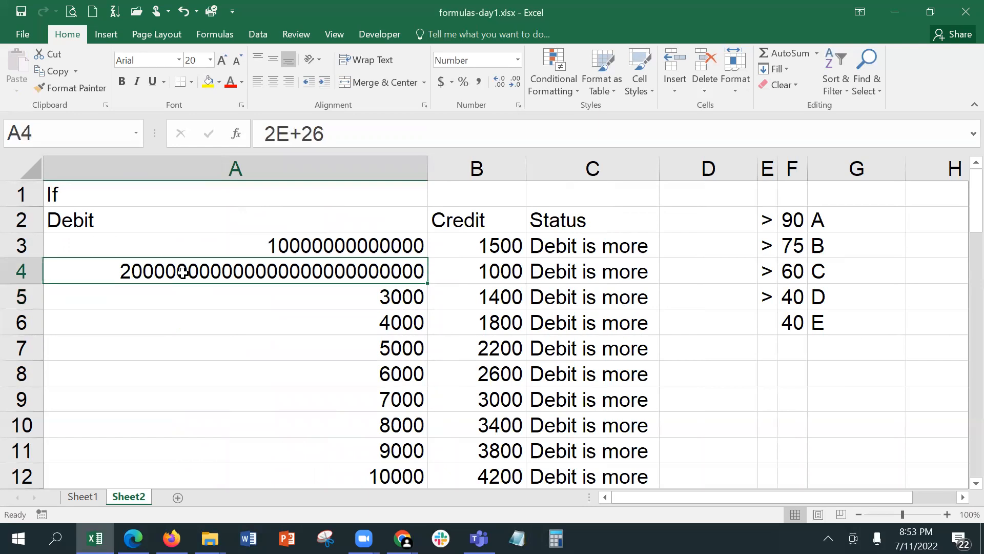
{"action": "left_click_drag", "start_coordinate": [432, 164], "coordinate": [432, 164]}
{"action": "double_click", "coordinate": [432, 164]}
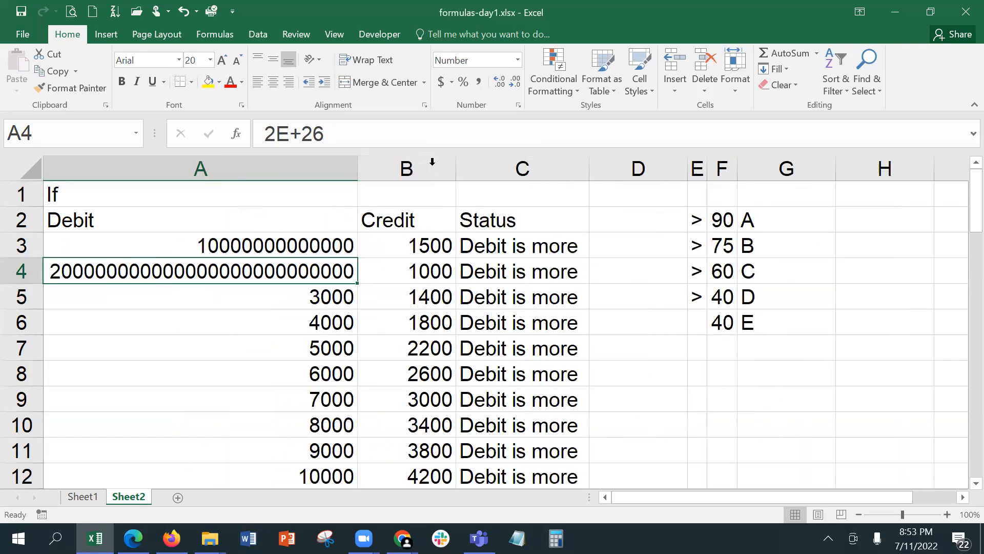
Step: Apply the custom number format #,##0 to the debit amount in A4
{"action": "left_click", "coordinate": [519, 61]}
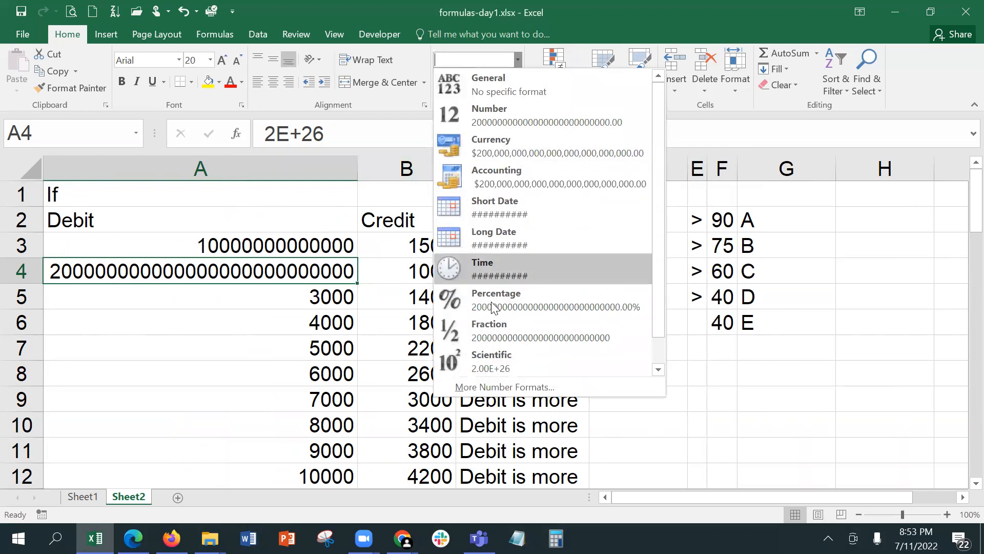
{"action": "left_click", "coordinate": [495, 389]}
{"action": "left_click", "coordinate": [459, 324]}
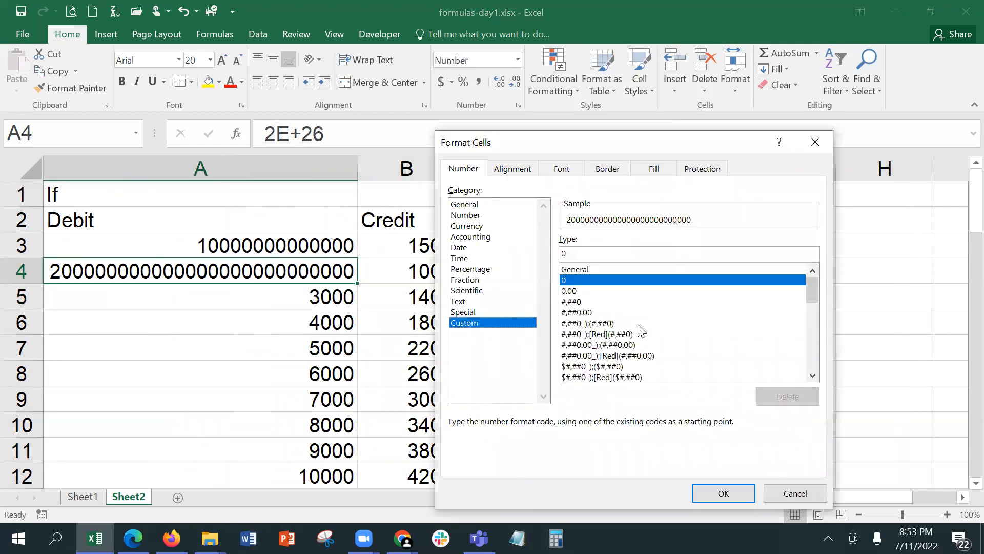
{"action": "left_click", "coordinate": [594, 291]}
{"action": "scroll", "coordinate": [616, 332], "scroll_direction": "down", "scroll_amount": 4}
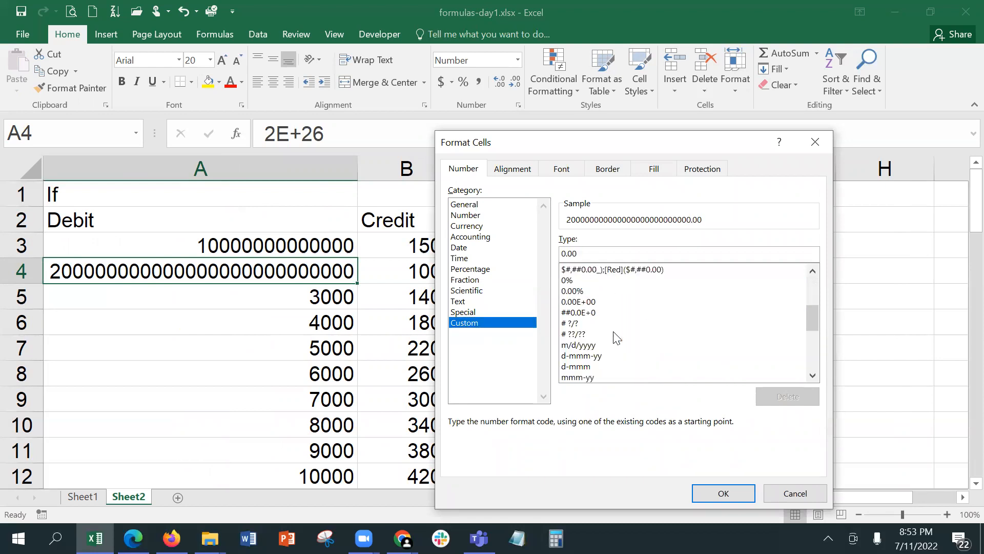
{"action": "scroll", "coordinate": [616, 334], "scroll_direction": "up", "scroll_amount": 3}
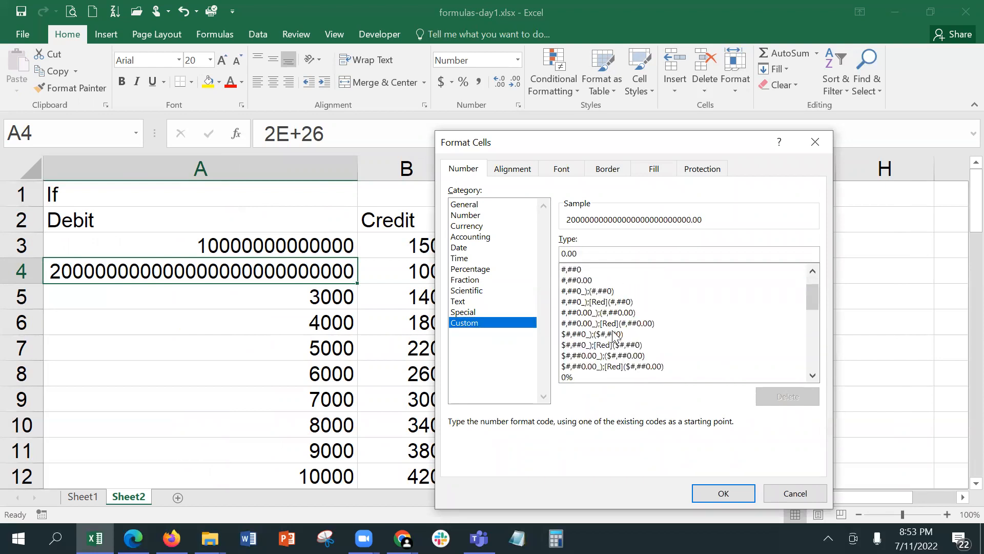
{"action": "left_click", "coordinate": [595, 291]}
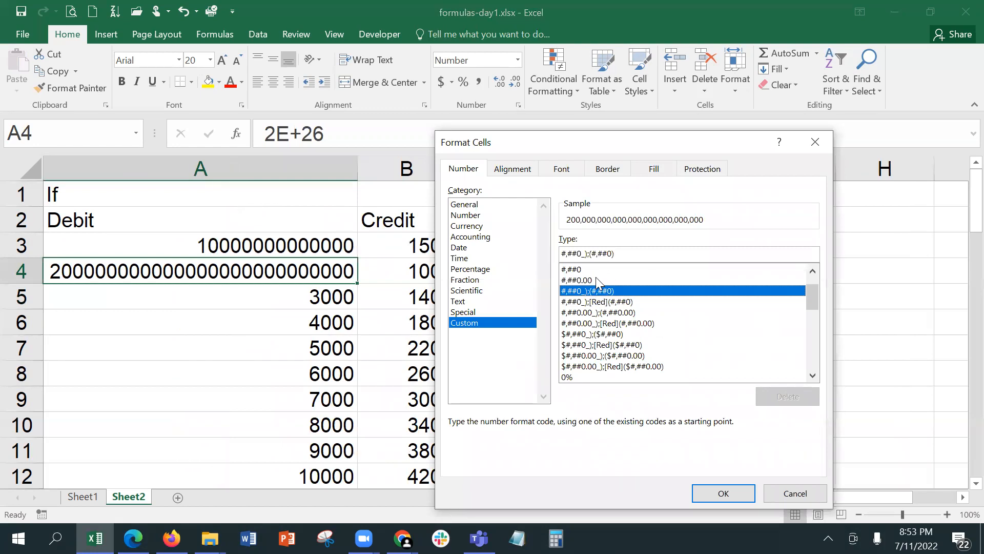
{"action": "left_click", "coordinate": [596, 278]}
{"action": "left_click", "coordinate": [594, 268]}
{"action": "left_click", "coordinate": [725, 492]}
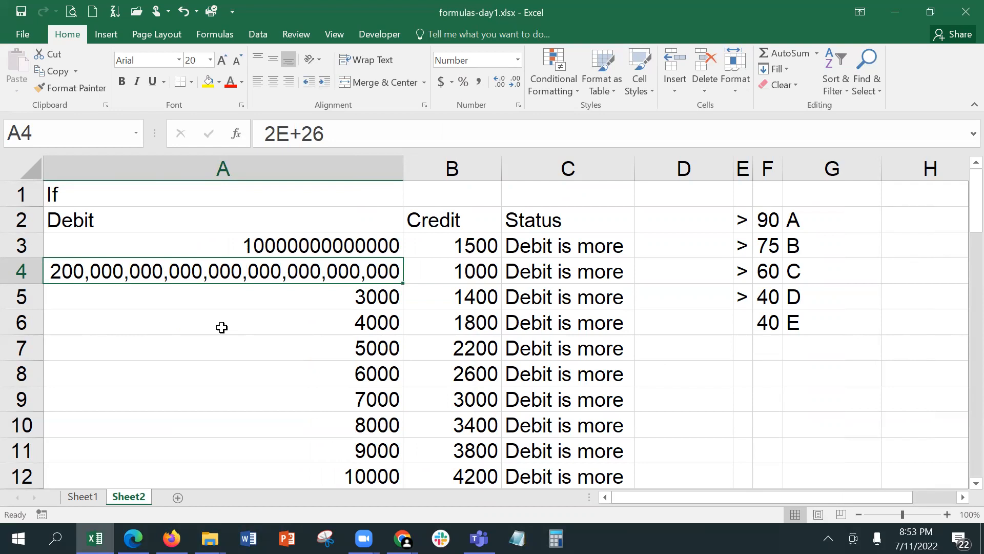
Step: Check the number formats of several debit cells between A5 and A12 and of credit cell B3
{"action": "left_click", "coordinate": [259, 298]}
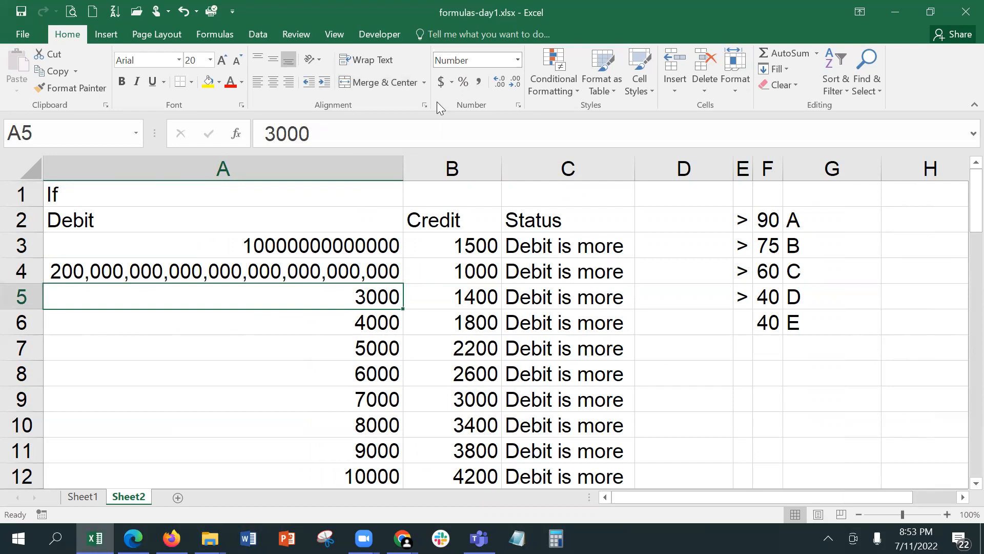
{"action": "left_click", "coordinate": [436, 236]}
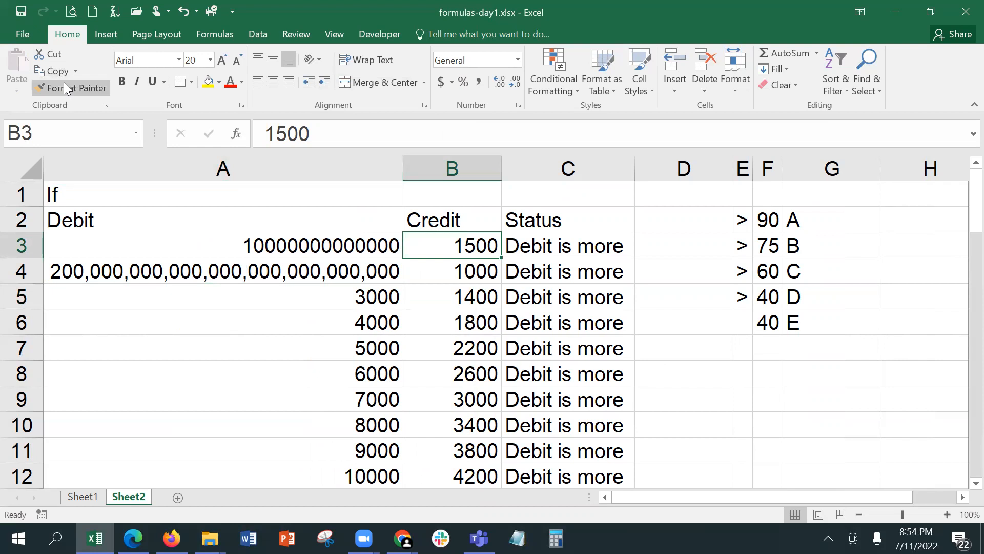
{"action": "left_click", "coordinate": [352, 297]}
{"action": "left_click", "coordinate": [347, 323]}
{"action": "left_click", "coordinate": [350, 357]}
{"action": "left_click", "coordinate": [352, 427]}
{"action": "left_click", "coordinate": [350, 466]}
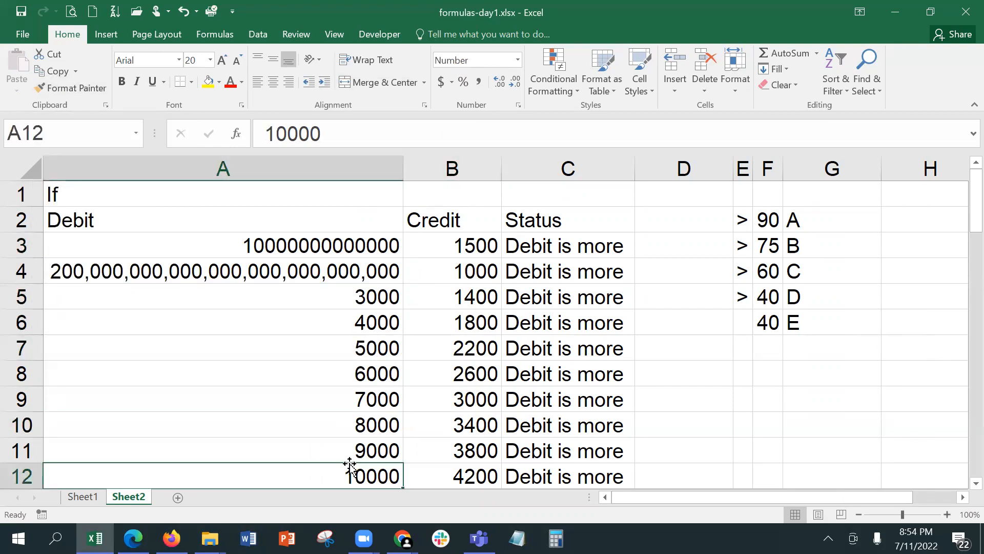
Step: Try the Number format on the whole of column A and undo it
{"action": "left_click", "coordinate": [244, 169]}
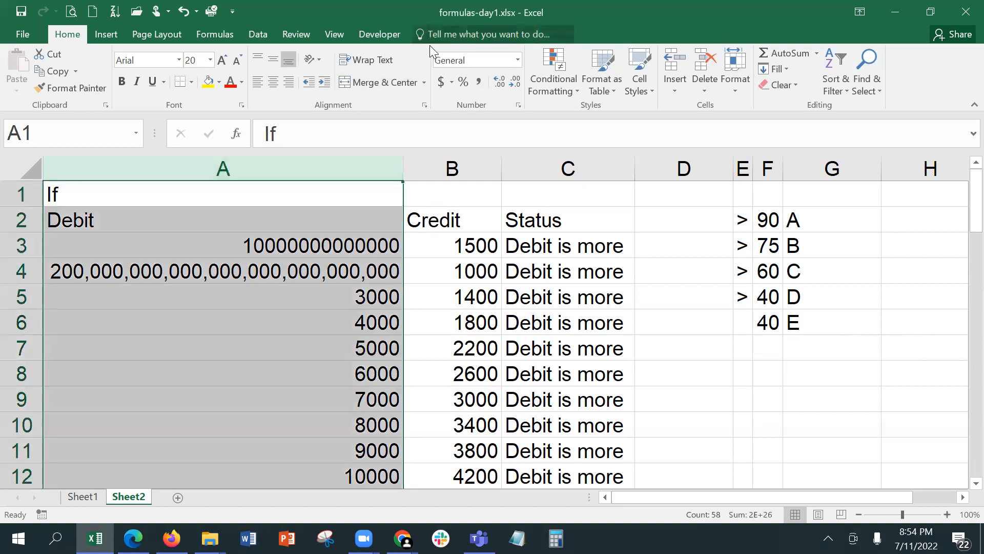
{"action": "left_click", "coordinate": [518, 60]}
{"action": "left_click", "coordinate": [494, 124]}
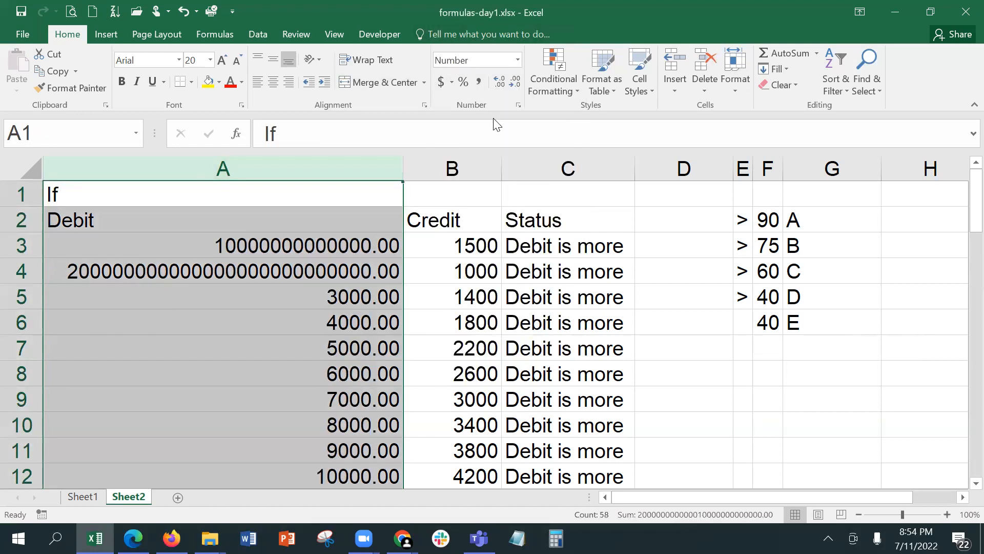
{"action": "left_click", "coordinate": [302, 378]}
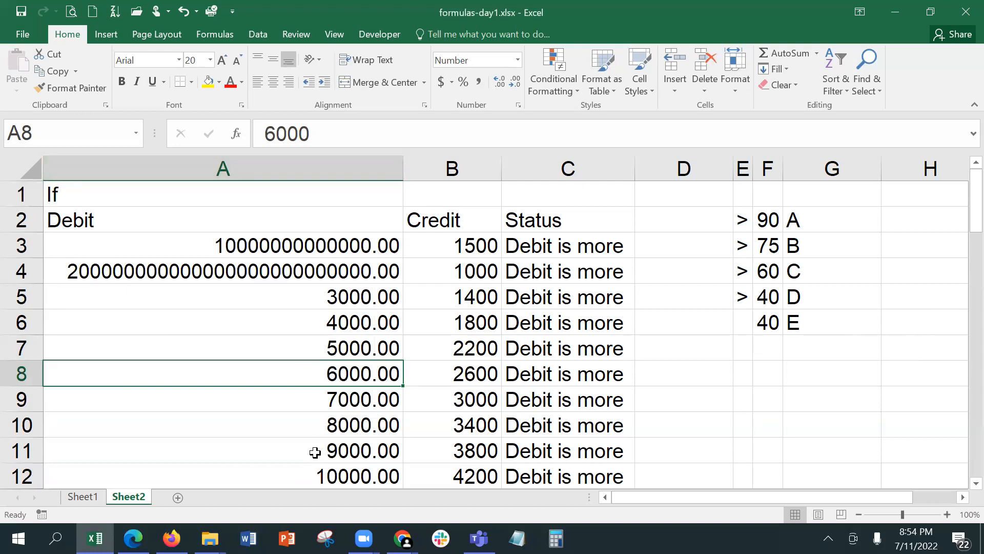
{"action": "key", "text": "ctrl+z"}
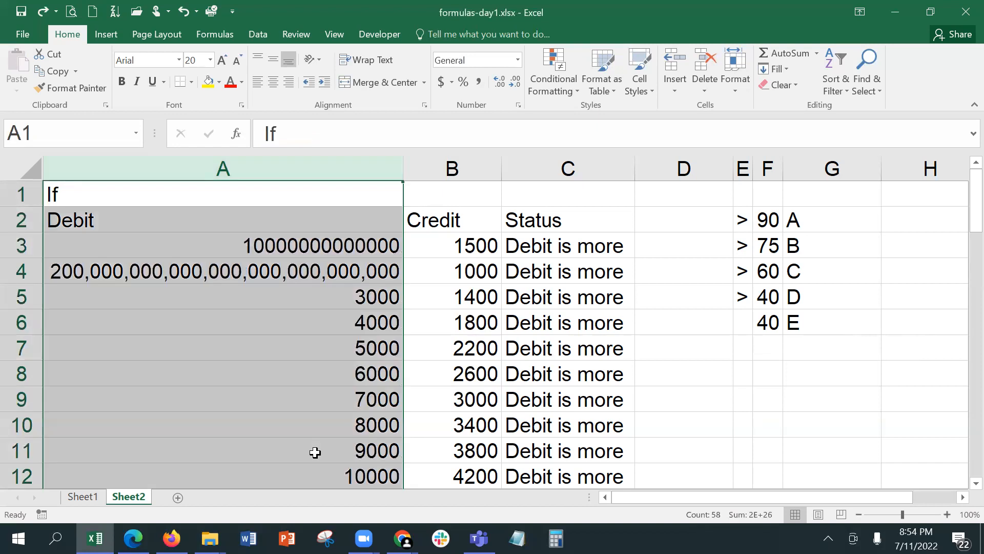
{"action": "left_click", "coordinate": [269, 360]}
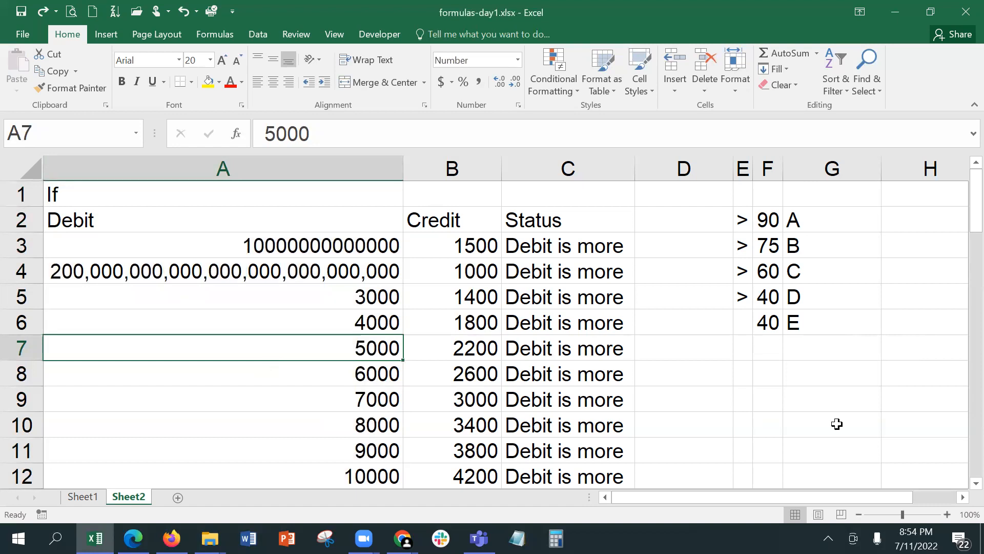
Step: Examine the IF formula in C3 together with the debit and credit cells A3 and B3 it compares
{"action": "left_click", "coordinate": [963, 498]}
{"action": "left_click", "coordinate": [963, 497]}
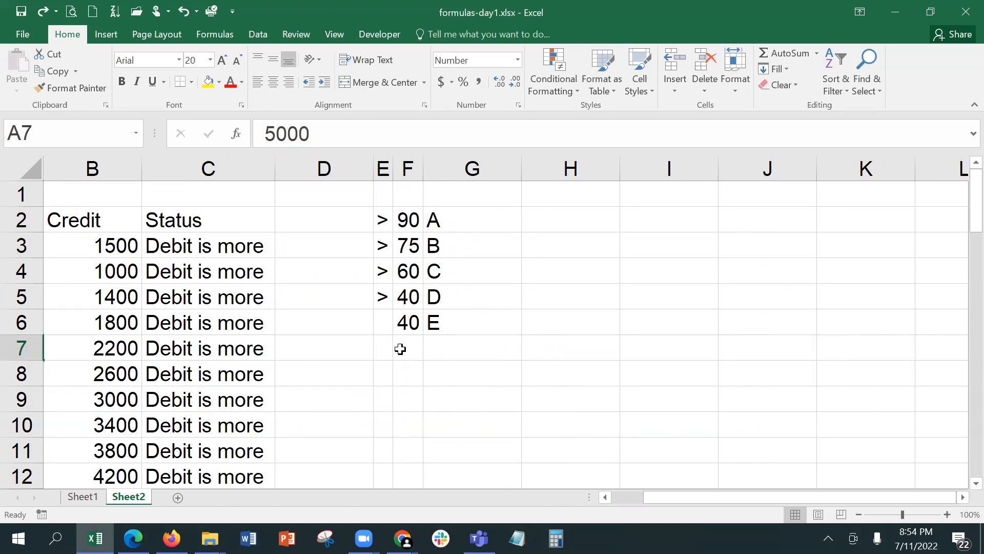
{"action": "left_click", "coordinate": [174, 247]}
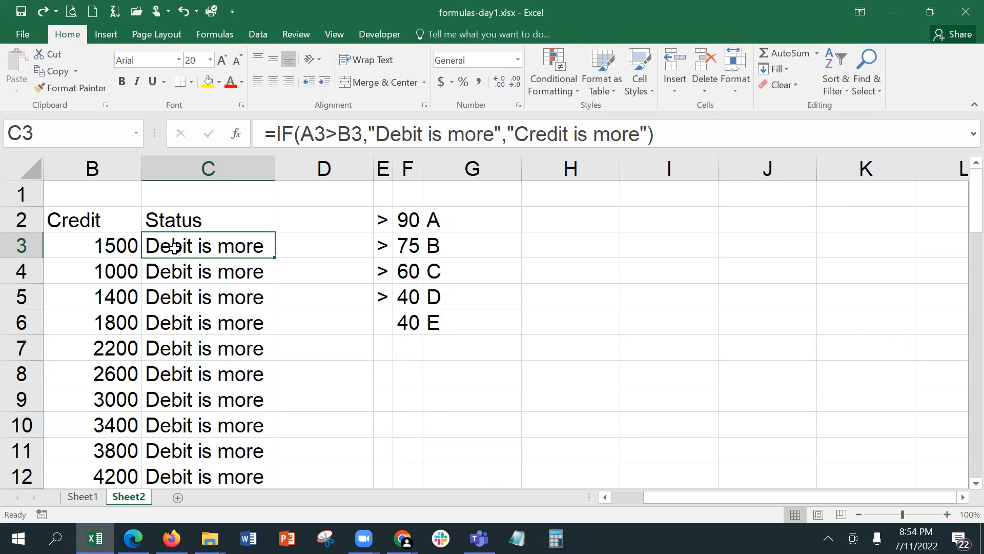
{"action": "key", "text": "Left"}
{"action": "key", "text": "Left"}
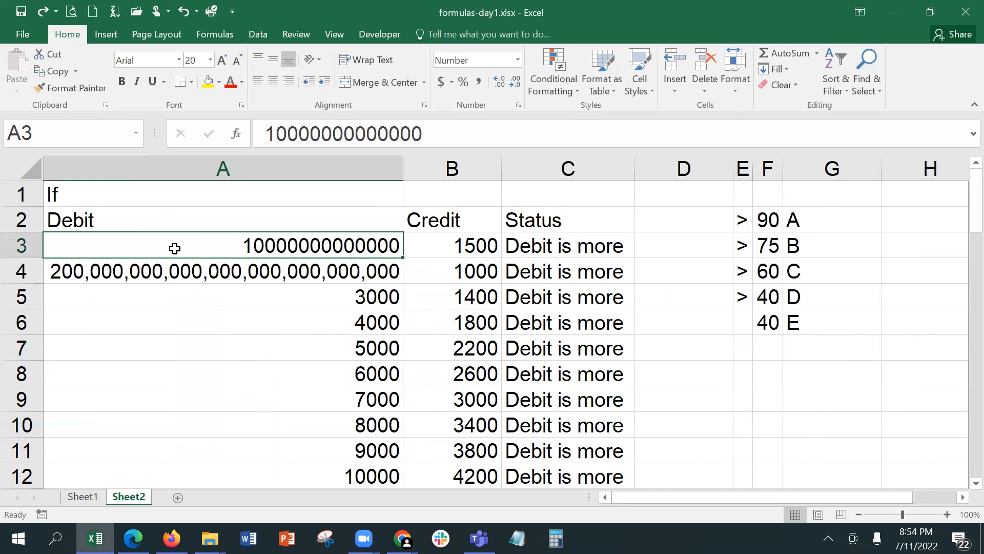
{"action": "key", "text": "Right"}
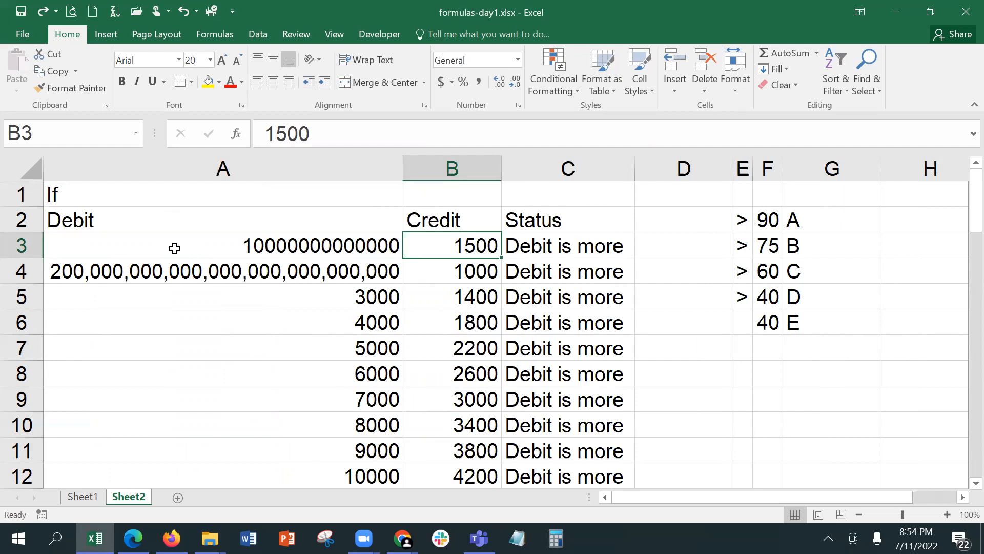
{"action": "key", "text": "Right"}
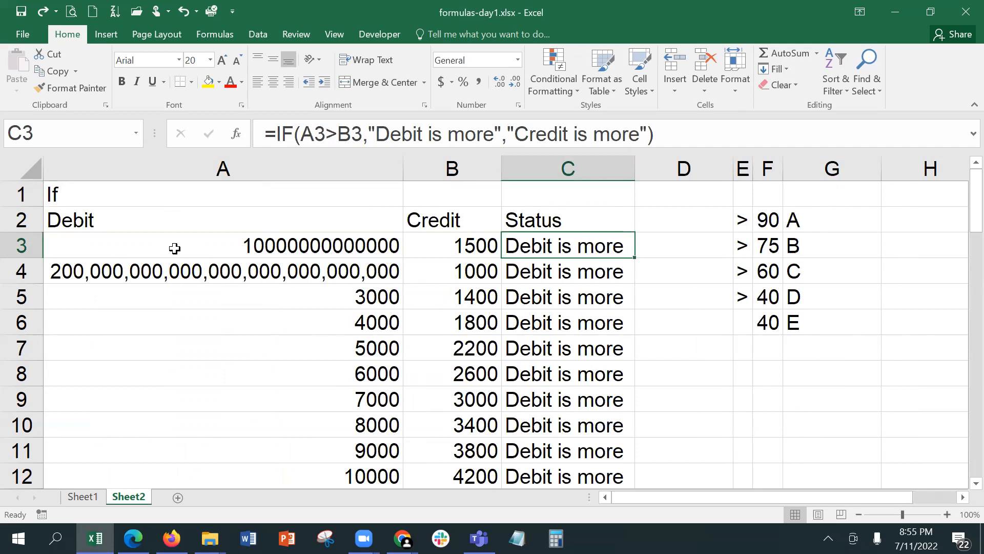
Step: Examine the logical test, value-if-true and value-if-false arguments of the IF function in C3, leaving them as they are
{"action": "left_click", "coordinate": [240, 135]}
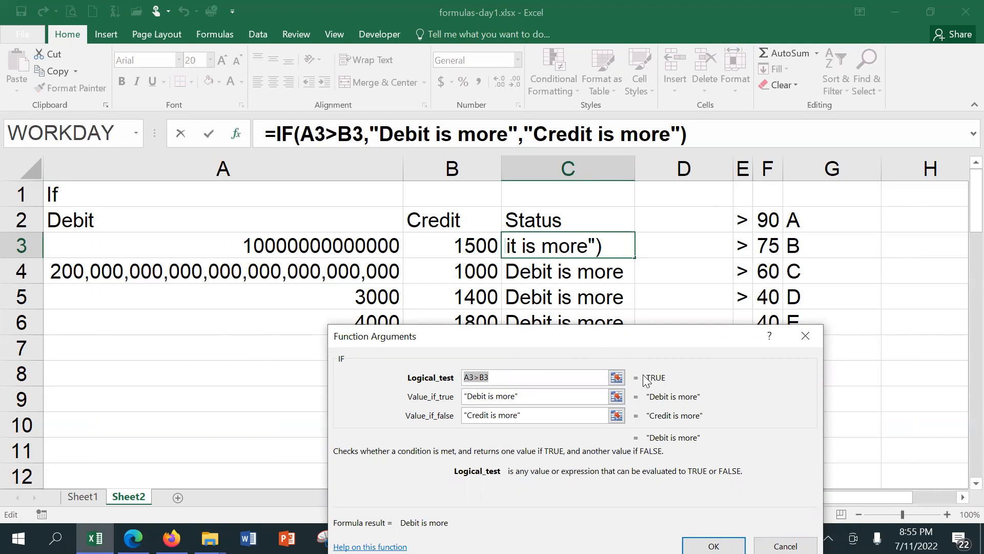
{"action": "left_click", "coordinate": [524, 394]}
{"action": "left_click_drag", "start_coordinate": [521, 394], "coordinate": [453, 395]}
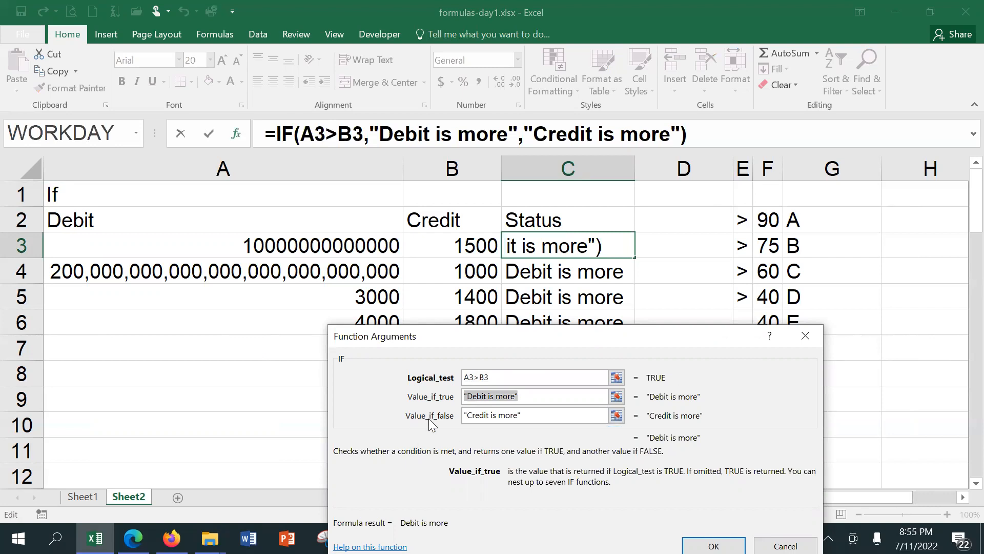
{"action": "left_click", "coordinate": [516, 416]}
{"action": "left_click_drag", "start_coordinate": [521, 416], "coordinate": [451, 412]}
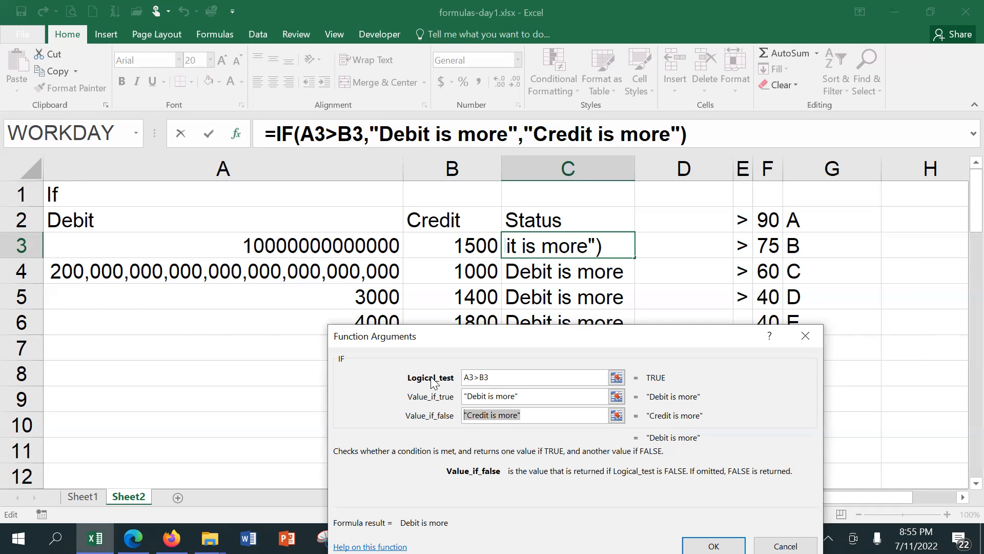
{"action": "left_click", "coordinate": [525, 377]}
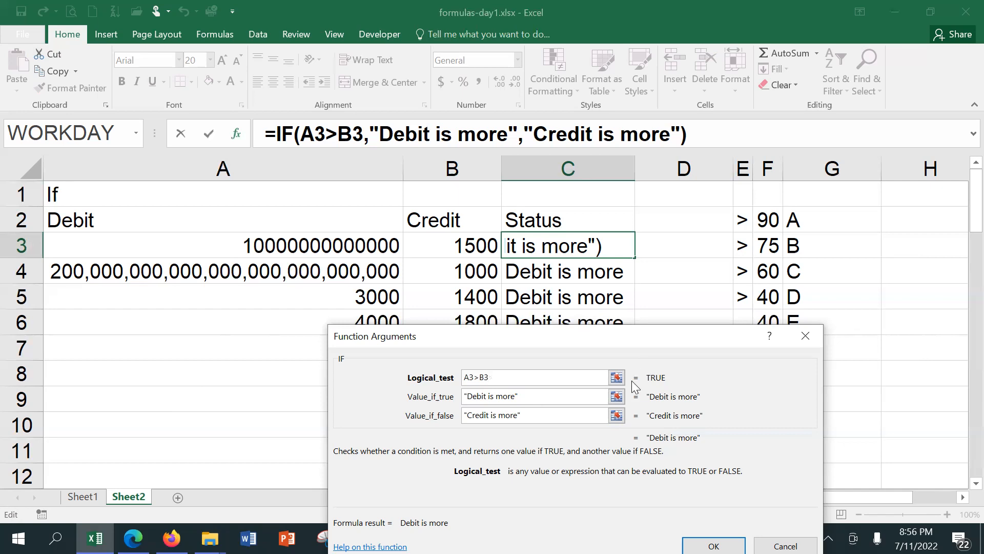
{"action": "left_click", "coordinate": [714, 546]}
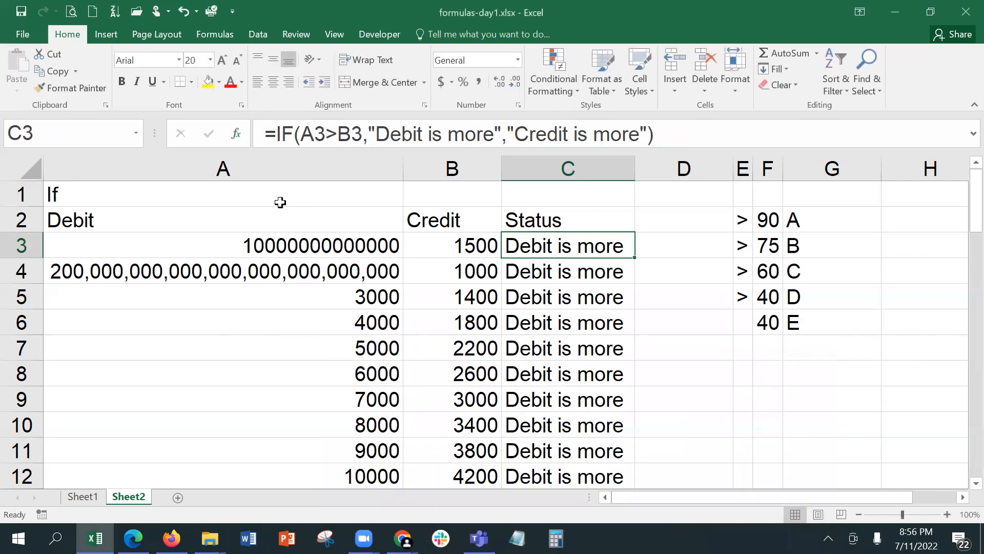
Step: Change the debit amount in A3 to 100
{"action": "left_click", "coordinate": [292, 238]}
{"action": "type", "text": "100"}
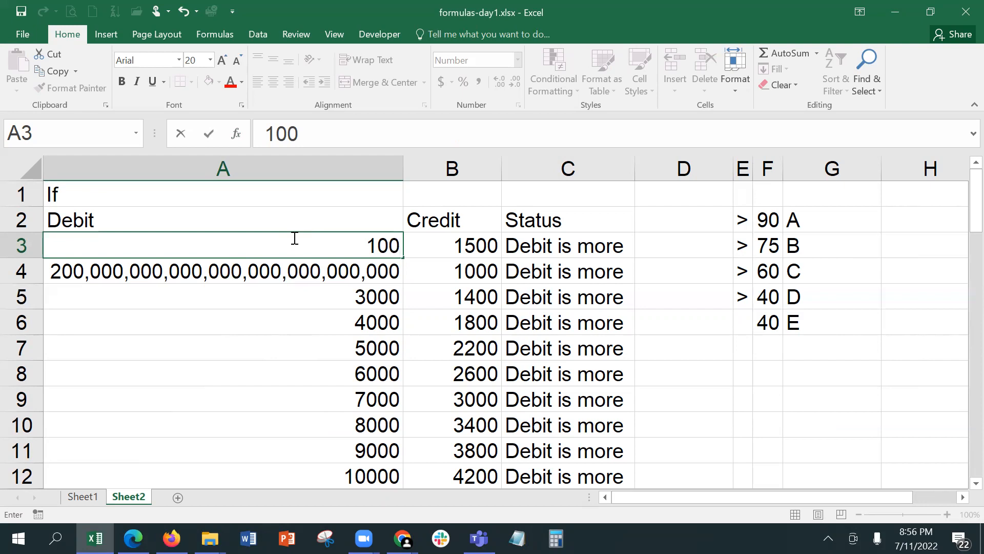
{"action": "key", "text": "shift+Return"}
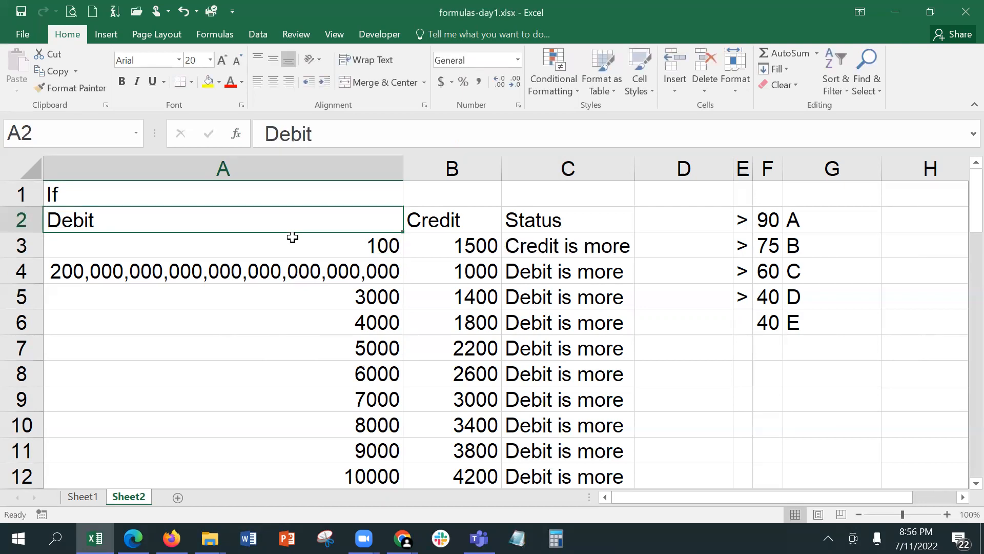
Step: Rename the headers in A2 and B2 to Value1 and Value2
{"action": "type", "text": "Value1"}
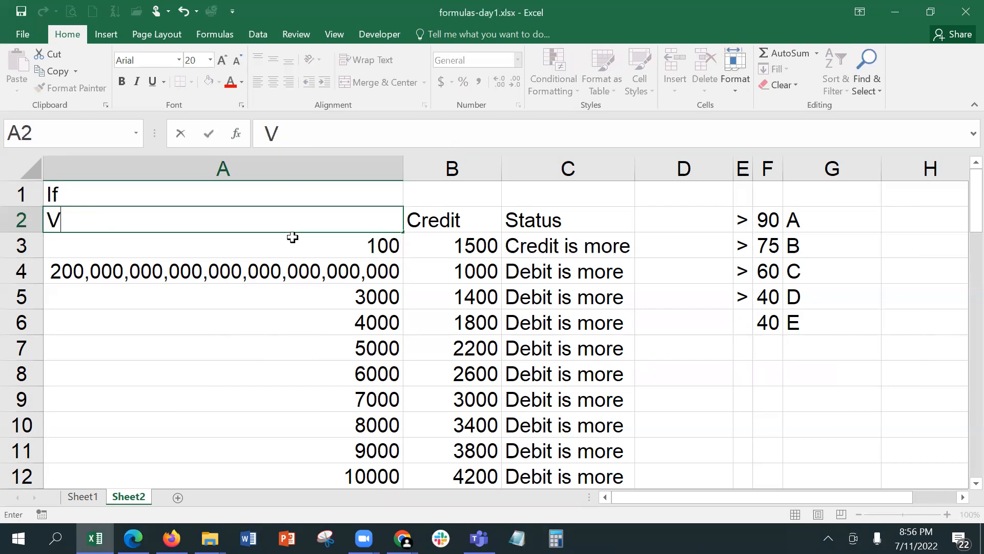
{"action": "key", "text": "Tab"}
{"action": "type", "text": "Value2"}
{"action": "key", "text": "Return"}
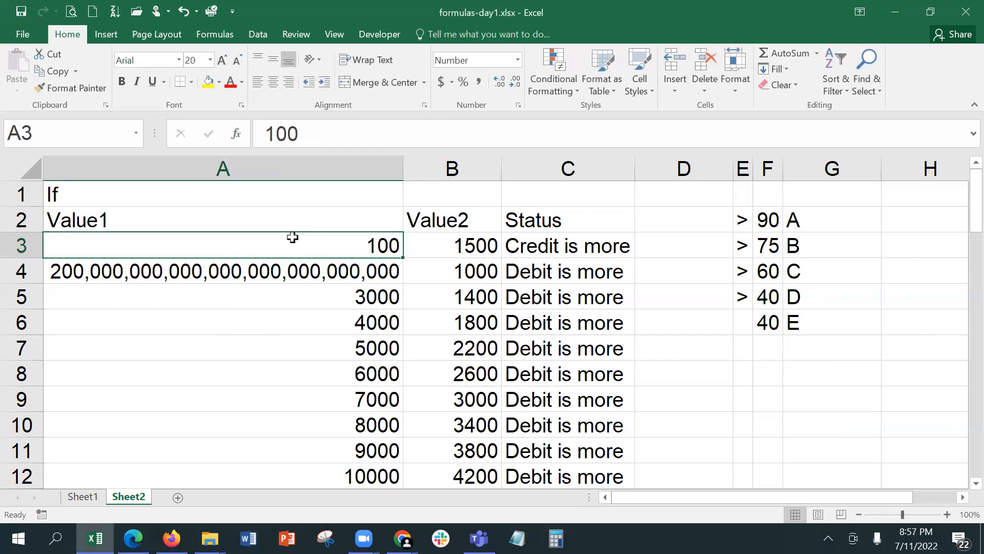
Step: Rename the header in A2 to Expense and the one in B2 to Income
{"action": "key", "text": "Up"}
{"action": "type", "text": "Expense"}
{"action": "key", "text": "Tab"}
{"action": "type", "text": "Income"}
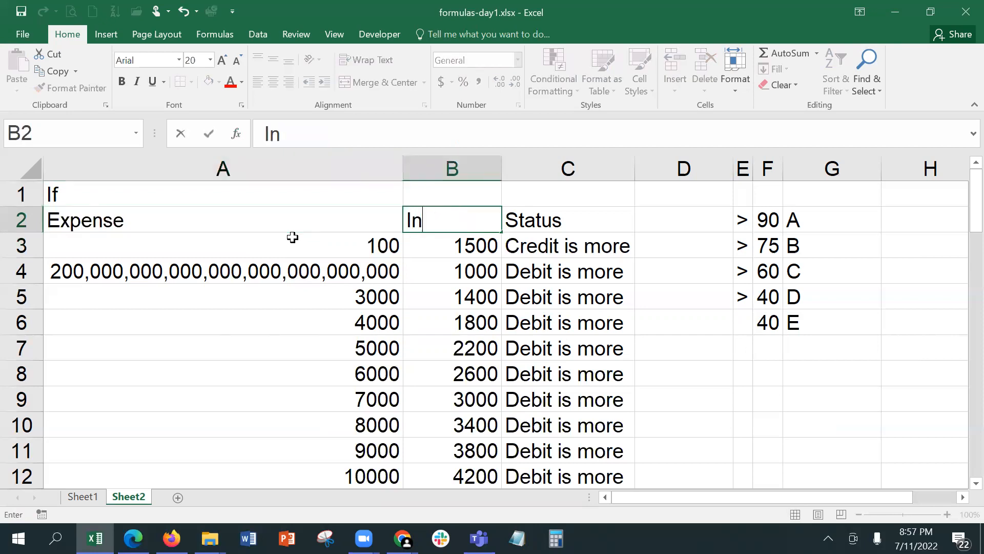
{"action": "key", "text": "Return"}
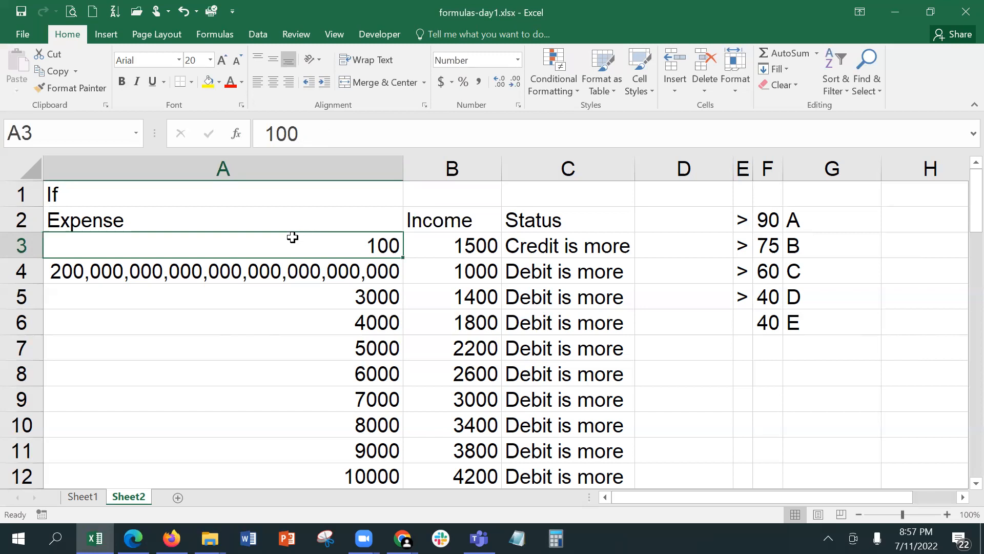
Step: Open the function arguments of the IF formula in C3 and set the value if true to "Income is more"
{"action": "left_click", "coordinate": [583, 246]}
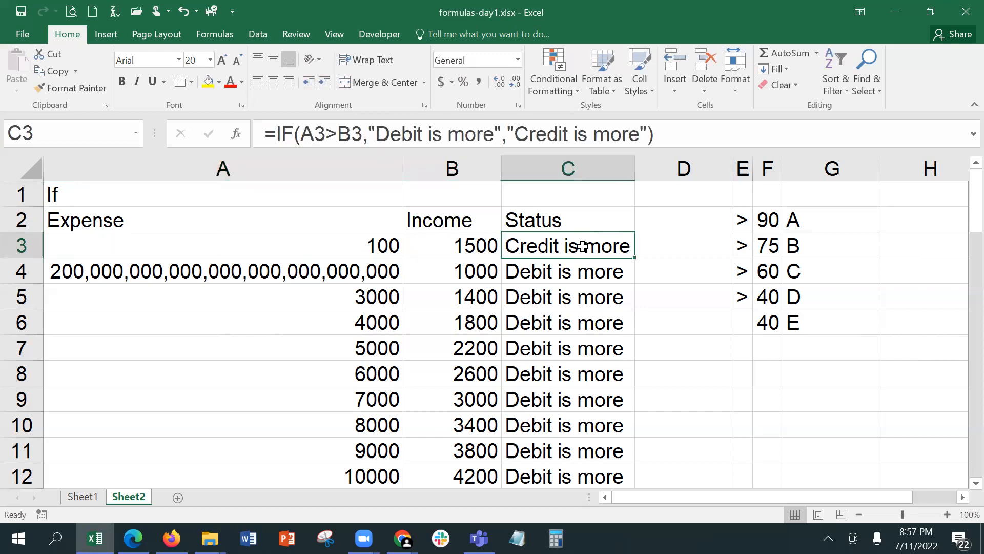
{"action": "left_click", "coordinate": [234, 132]}
{"action": "left_click_drag", "start_coordinate": [470, 354], "coordinate": [485, 358]}
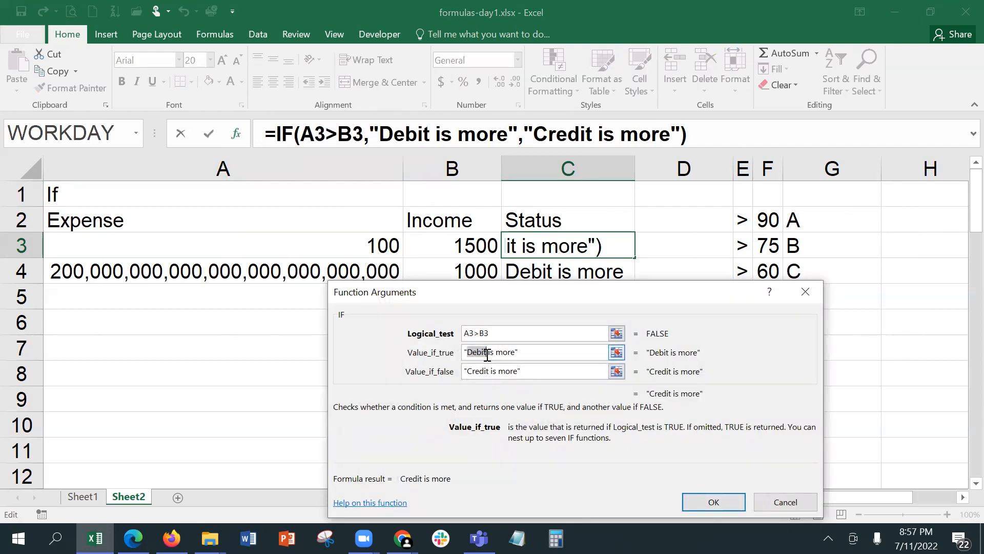
{"action": "type", "text": "Income"}
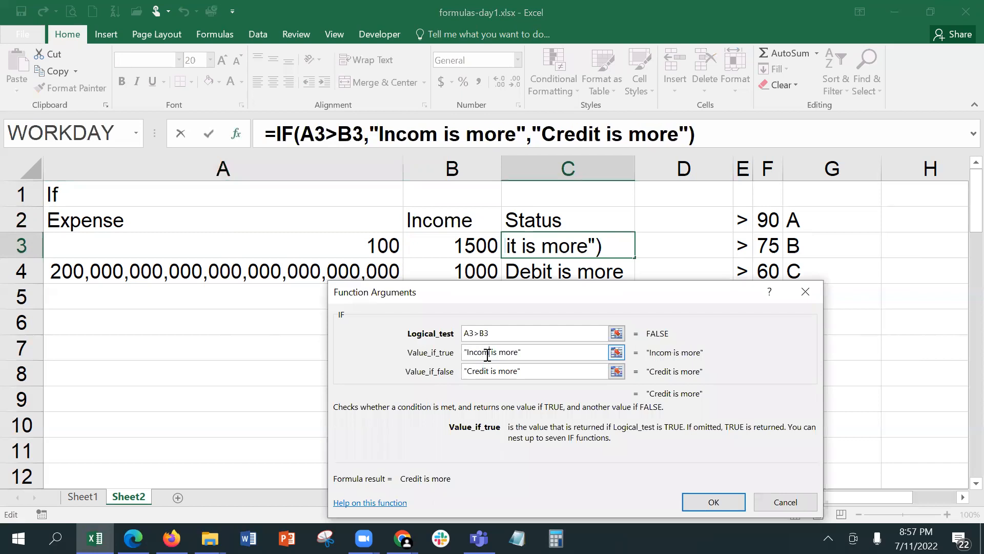
Step: Set the value if false of the IF formula in C3 to "Expense is more" and apply the formula
{"action": "key", "text": "Tab"}
{"action": "key", "text": "End"}
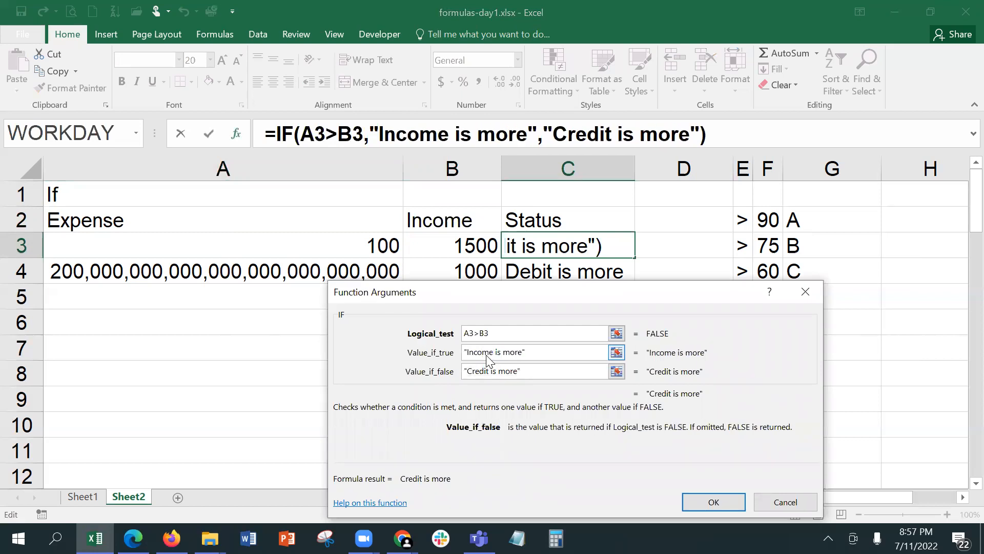
{"action": "key", "text": "Left"}
{"action": "key", "text": "Left"}
{"action": "key", "text": "shift+Left"}
{"action": "key", "text": "shift+Left"}
{"action": "key", "text": "shift+Left"}
{"action": "key", "text": "shift+Left"}
{"action": "key", "text": "shift+Left"}
{"action": "key", "text": "shift+Left"}
{"action": "type", "text": "Expnese"}
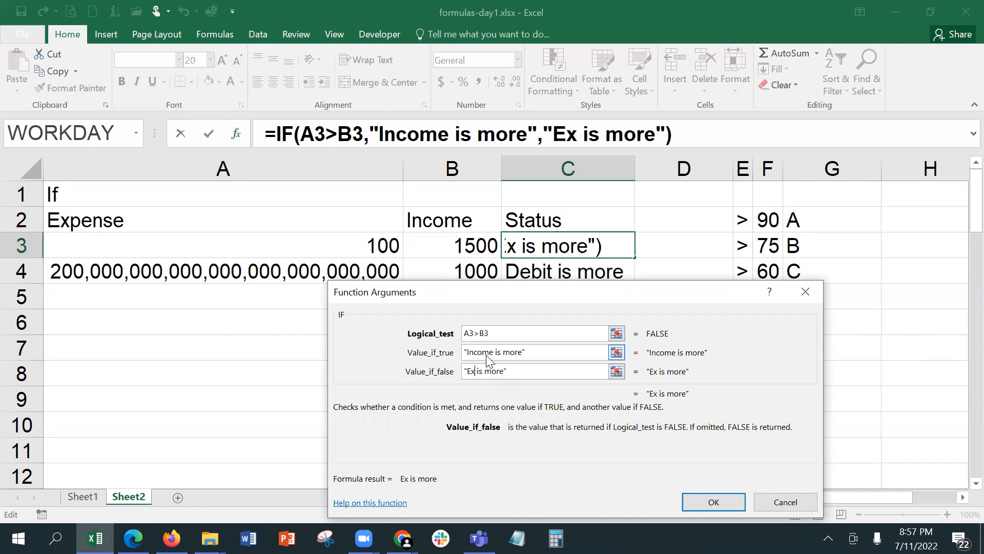
{"action": "key", "text": "BackSpace"}
{"action": "key", "text": "BackSpace"}
{"action": "key", "text": "BackSpace"}
{"action": "key", "text": "BackSpace"}
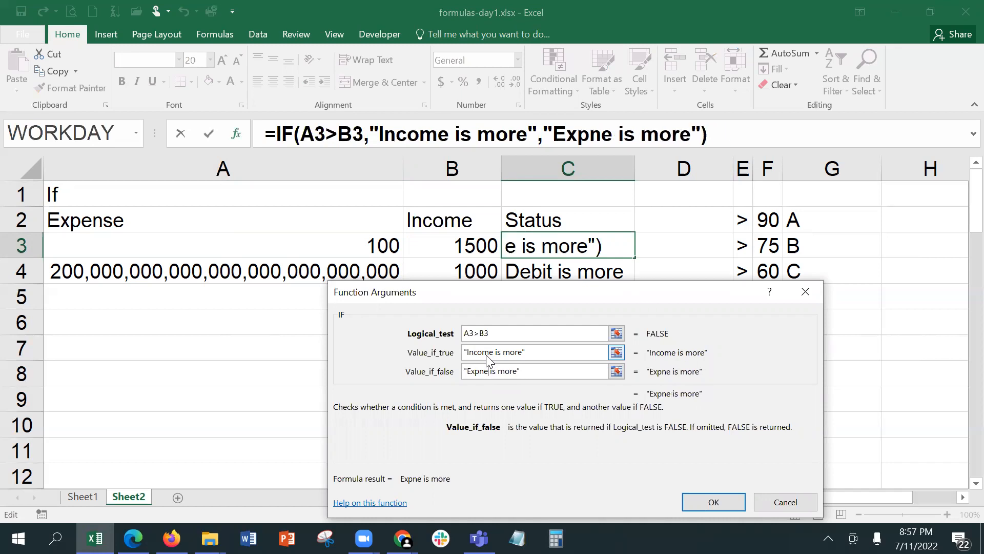
{"action": "type", "text": "ense"}
{"action": "key", "text": "Return"}
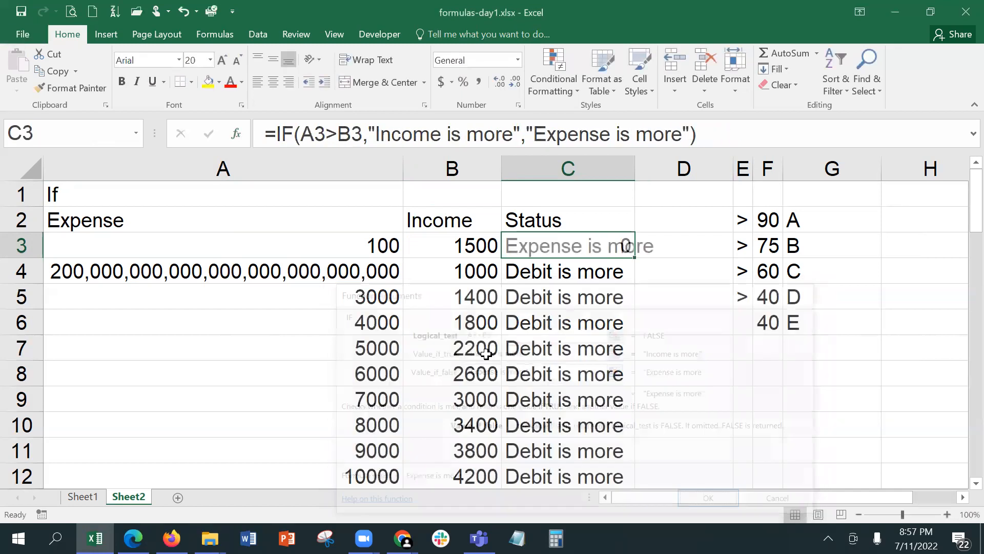
Step: Fill the IF formula from C3 down the Status column and fit column C's width to its contents
{"action": "double_click", "coordinate": [634, 256]}
{"action": "double_click", "coordinate": [636, 162]}
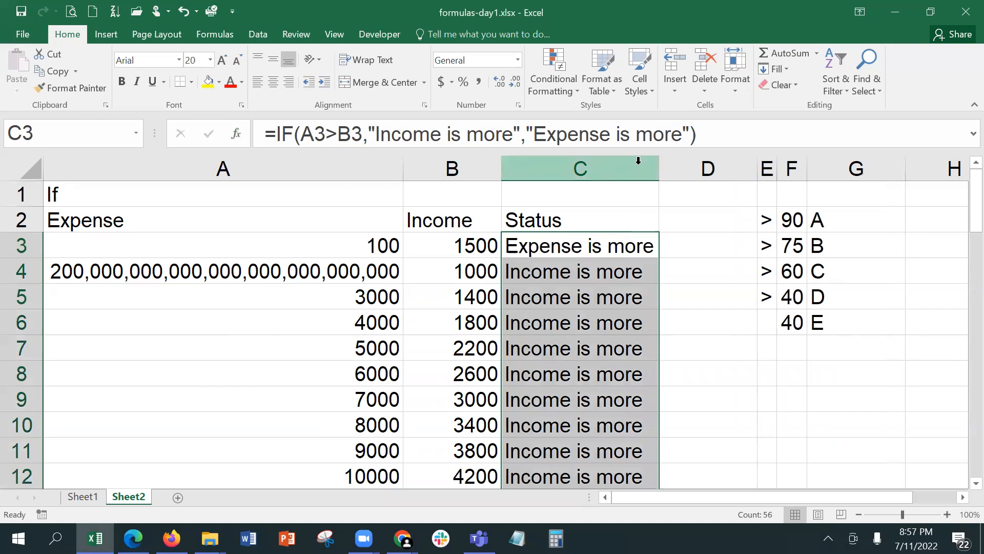
{"action": "left_click", "coordinate": [593, 338]}
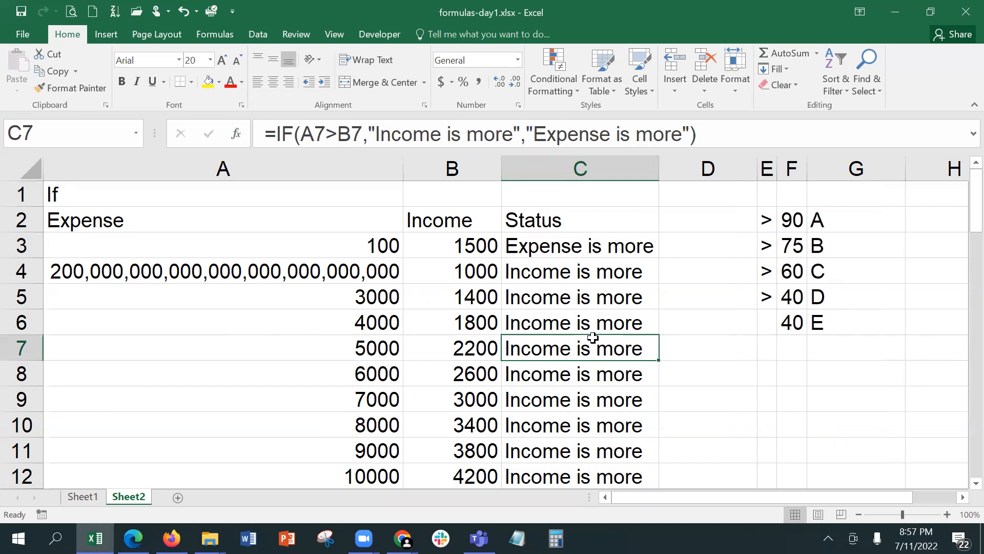
Step: Add the headers Marks in F1 and Grade in G1 above the grading rules, fitting column F's width to its contents
{"action": "left_click", "coordinate": [962, 498]}
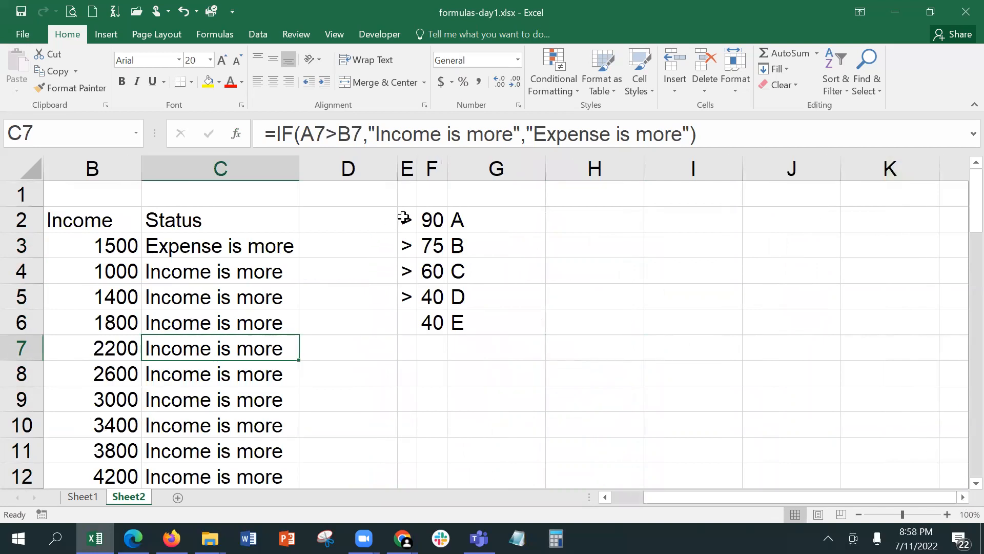
{"action": "left_click", "coordinate": [430, 190]}
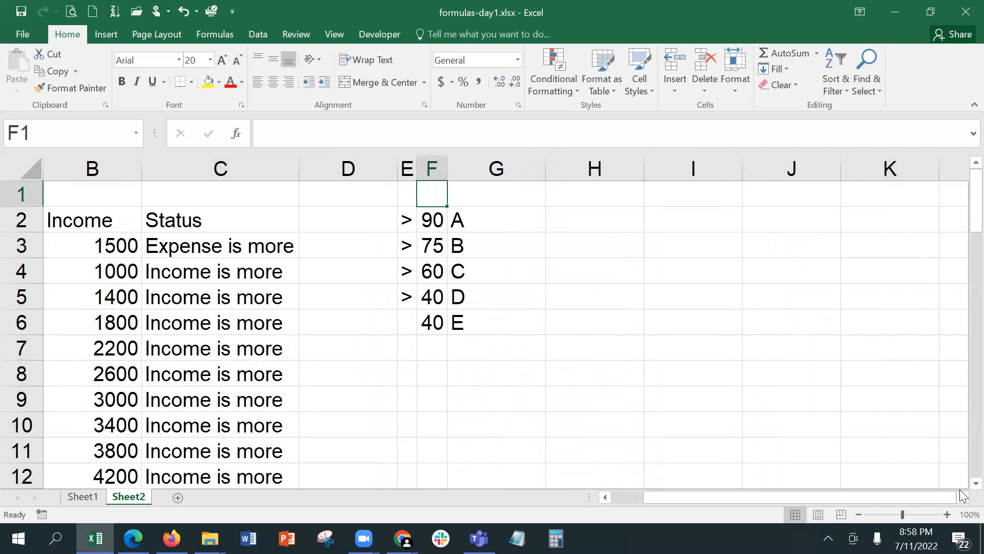
{"action": "type", "text": "Marks"}
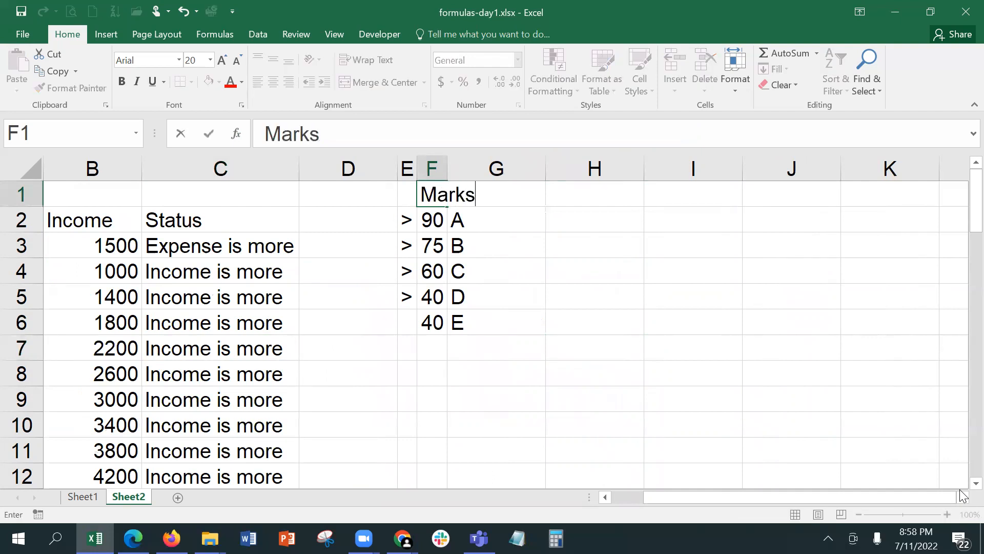
{"action": "key", "text": "Tab"}
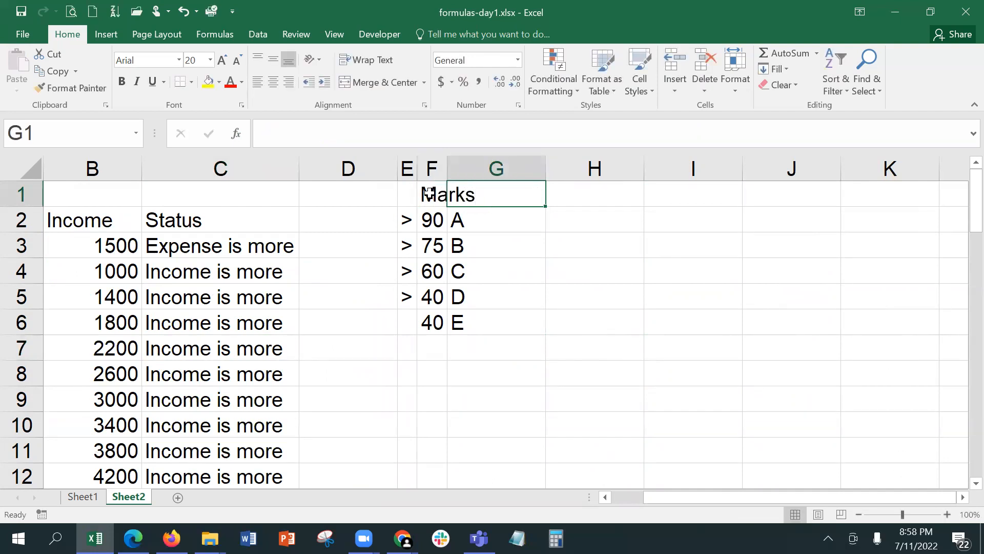
{"action": "double_click", "coordinate": [448, 167]}
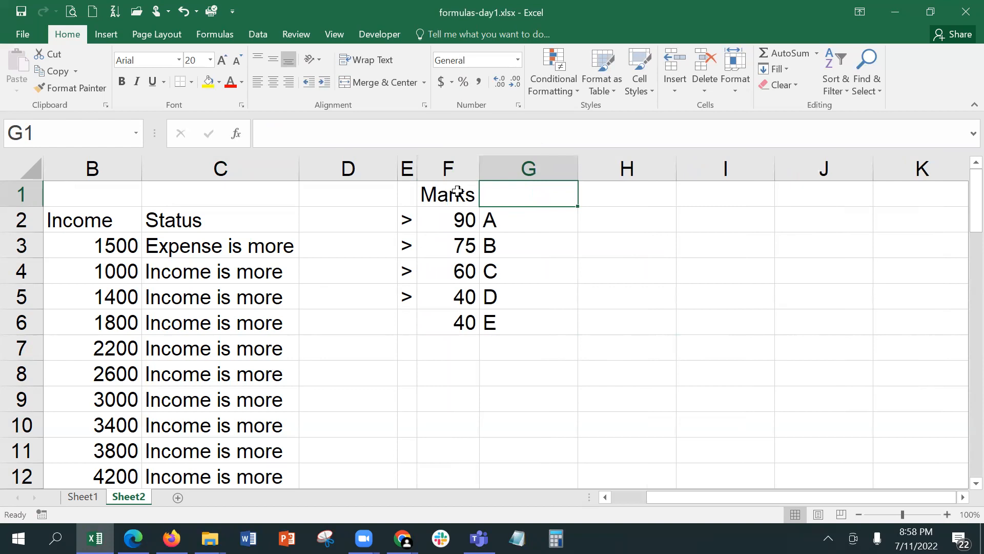
{"action": "type", "text": "Grade"}
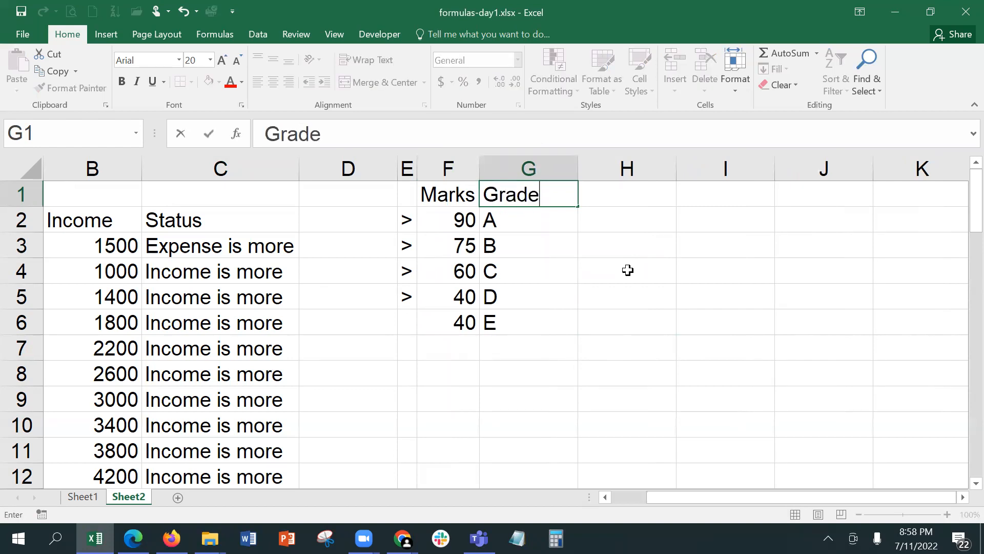
{"action": "key", "text": "Return"}
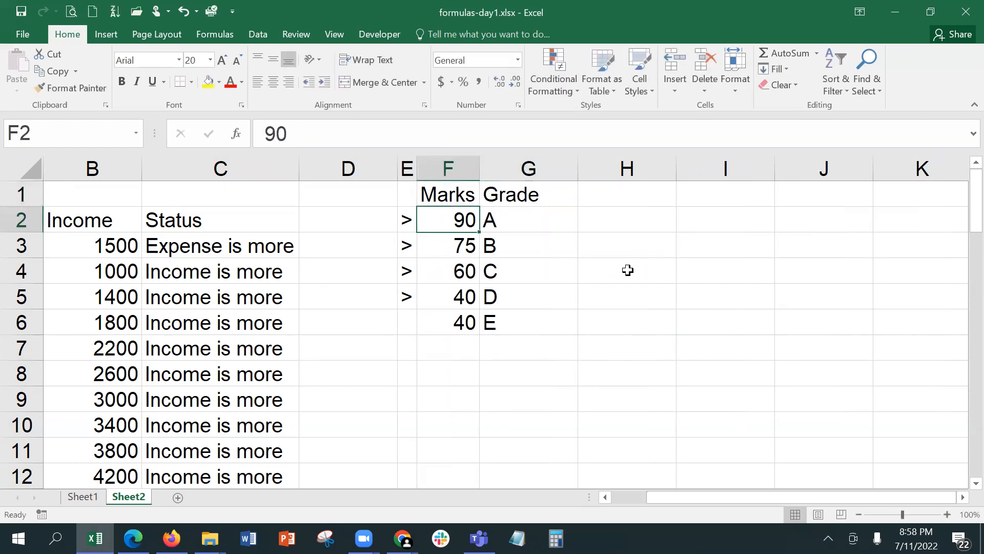
Step: Enter < in E6 for the last grading rule and fit column G's width to its contents
{"action": "left_click", "coordinate": [445, 247]}
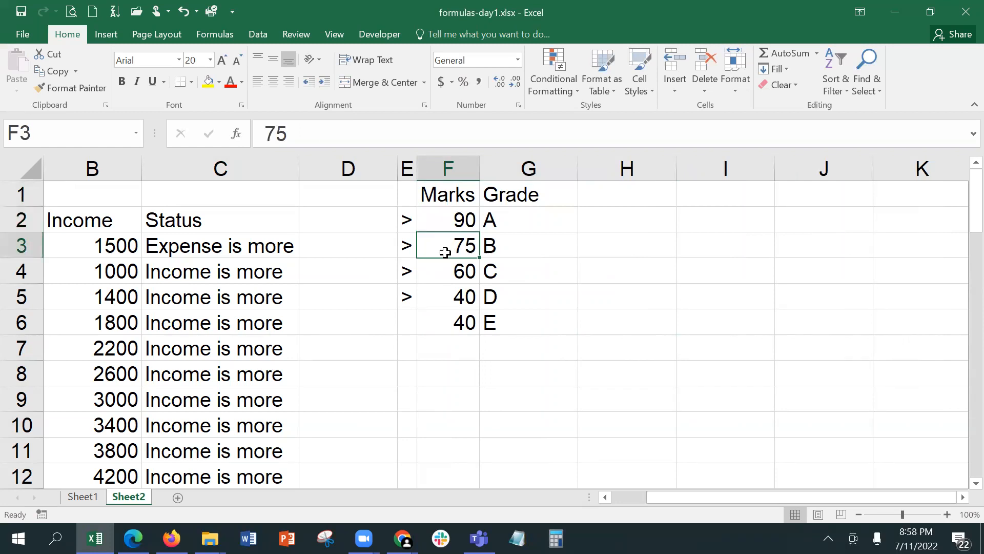
{"action": "left_click", "coordinate": [493, 245]}
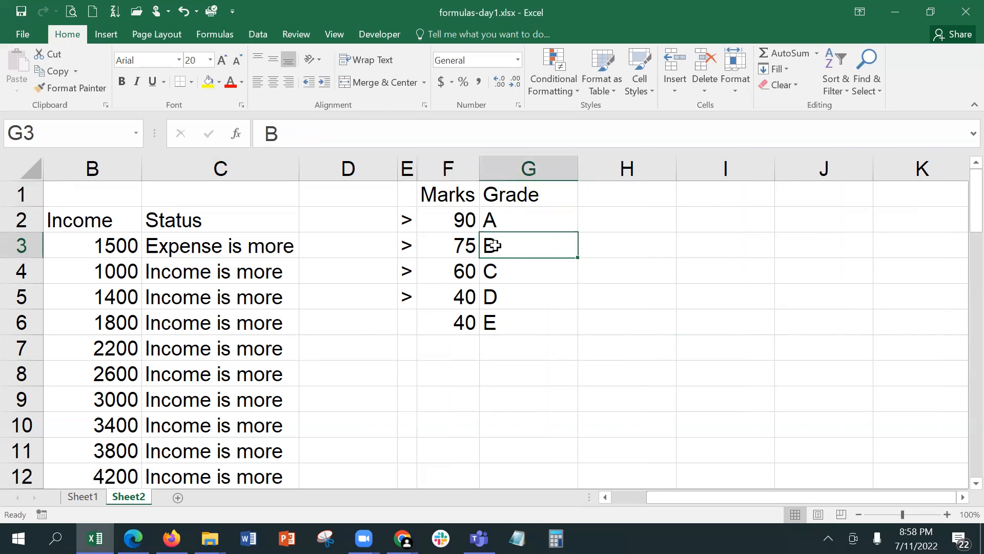
{"action": "left_click", "coordinate": [433, 273]}
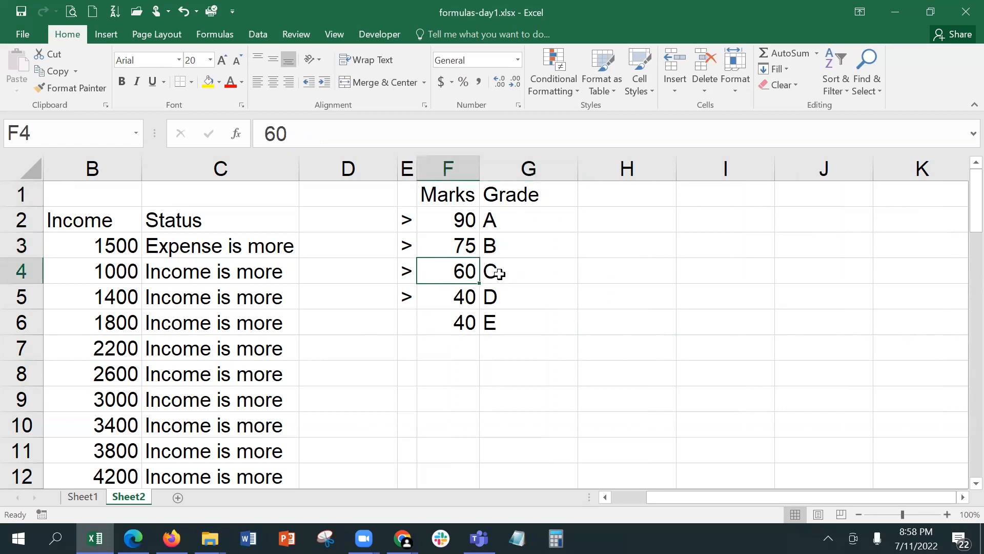
{"action": "left_click", "coordinate": [531, 270]}
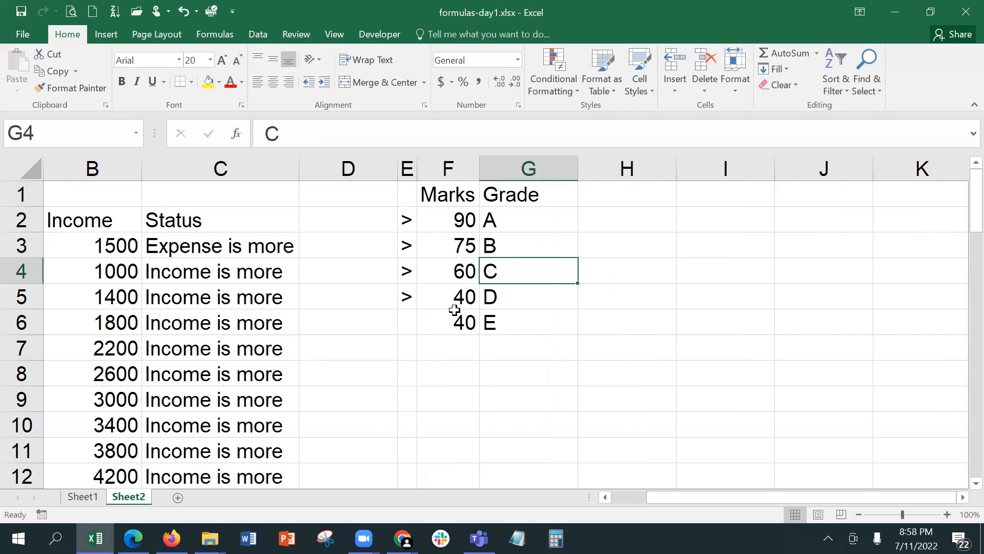
{"action": "left_click", "coordinate": [445, 295]}
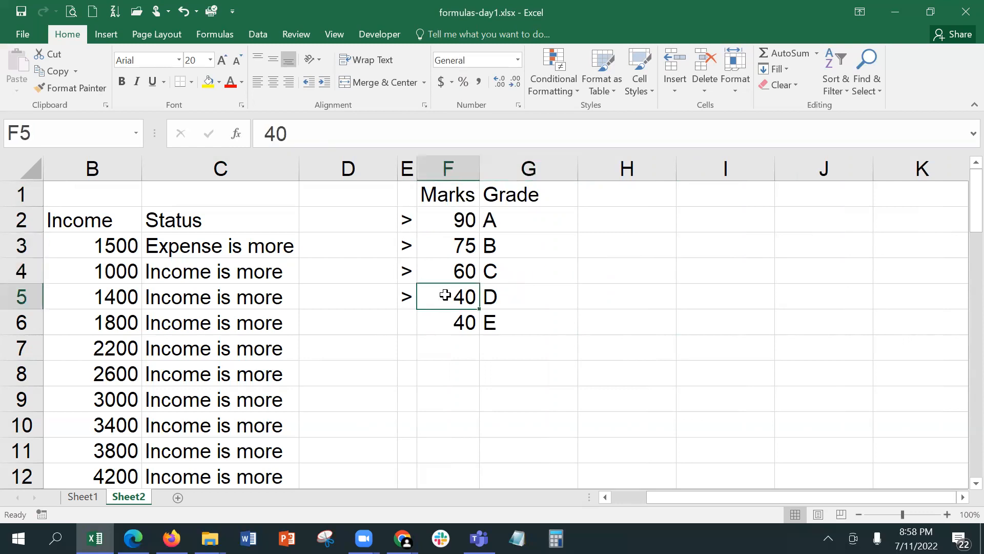
{"action": "left_click", "coordinate": [515, 297]}
{"action": "left_click", "coordinate": [412, 330]}
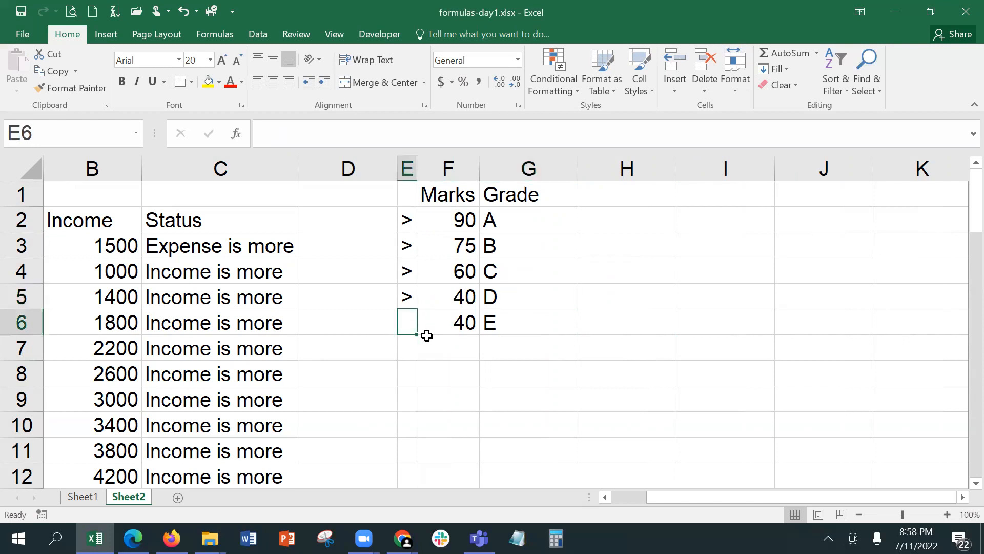
{"action": "type", "text": "<"}
{"action": "key", "text": "Return"}
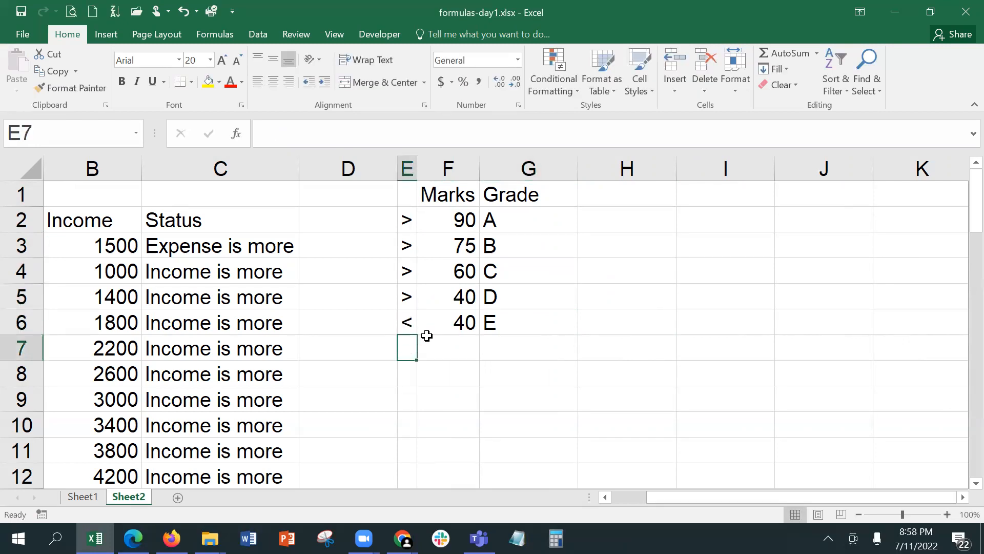
{"action": "left_click", "coordinate": [534, 324]}
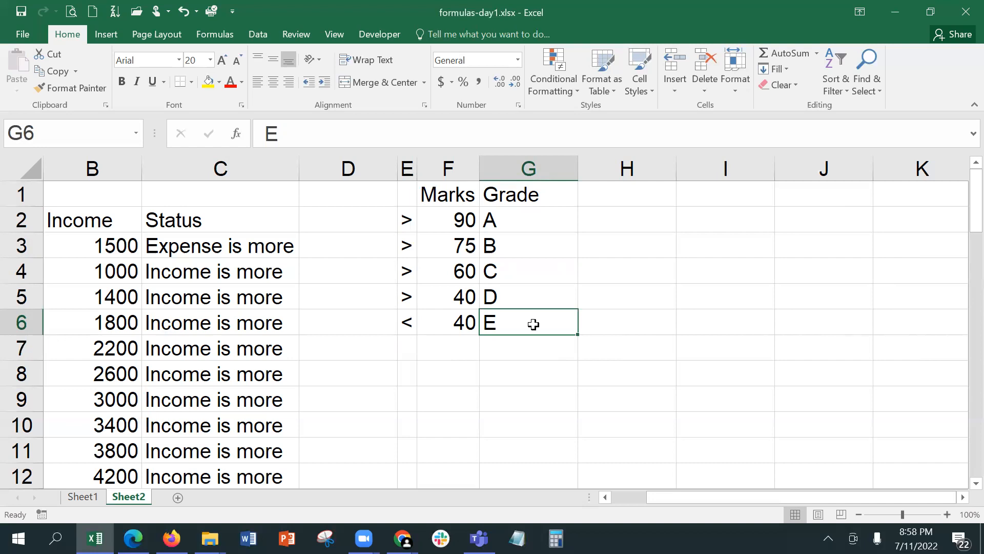
{"action": "double_click", "coordinate": [578, 168]}
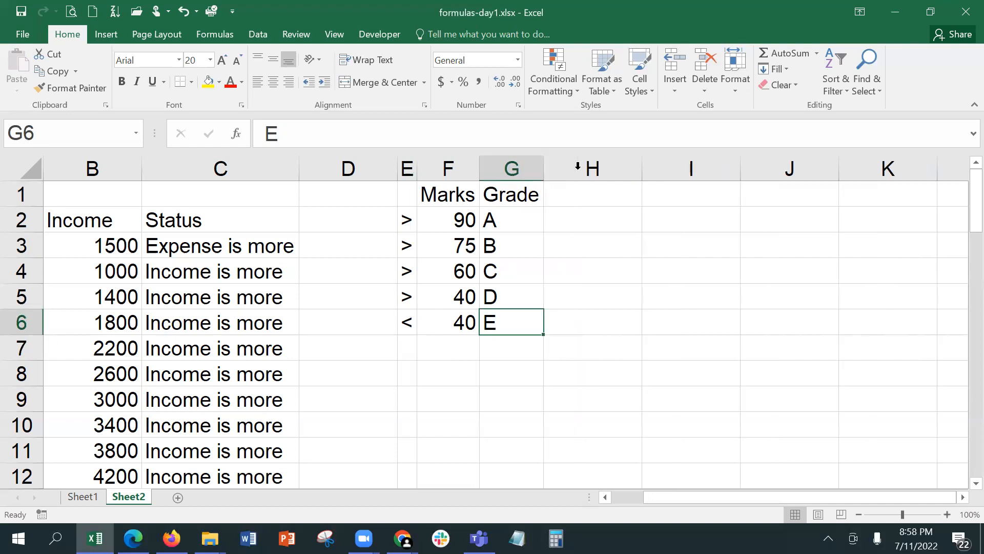
Step: Start a student table by entering the headers Student in I1 and Marks in J1
{"action": "left_click", "coordinate": [667, 194]}
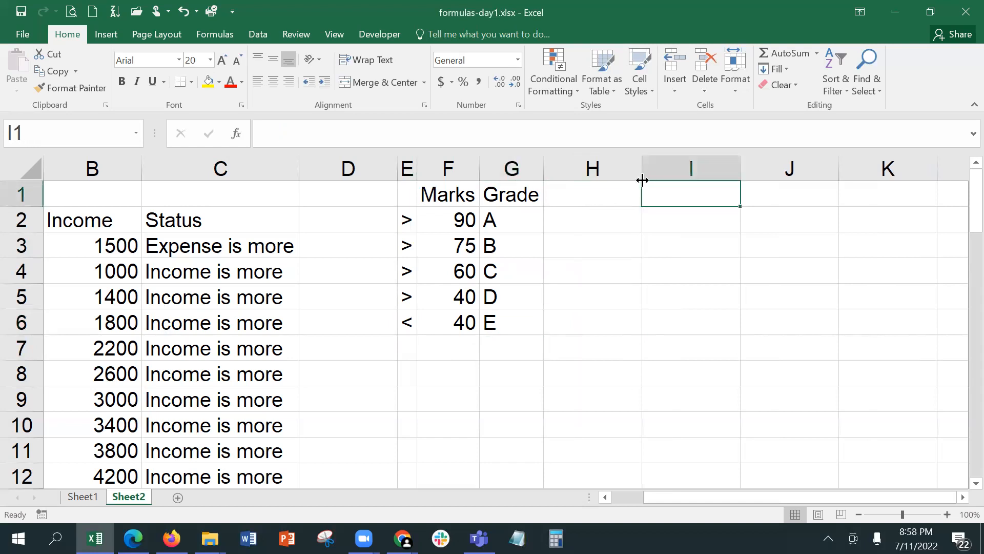
{"action": "type", "text": "Students"}
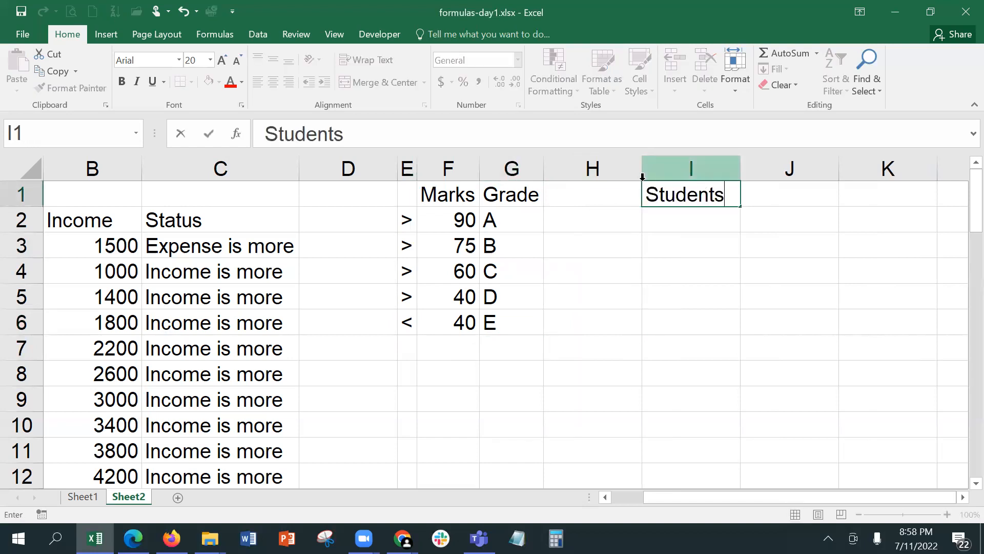
{"action": "key", "text": "BackSpace"}
{"action": "key", "text": "Tab"}
{"action": "type", "text": "Marks"}
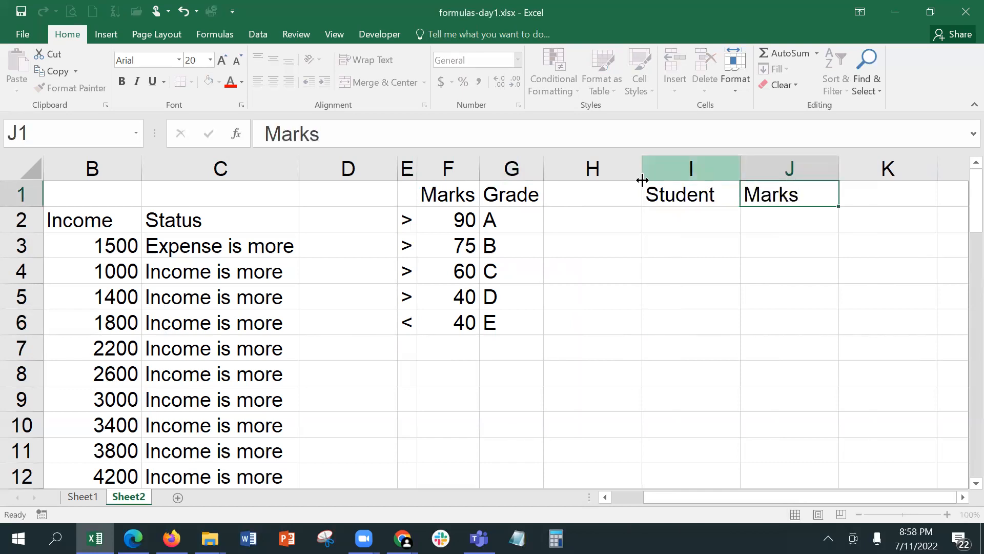
{"action": "key", "text": "Return"}
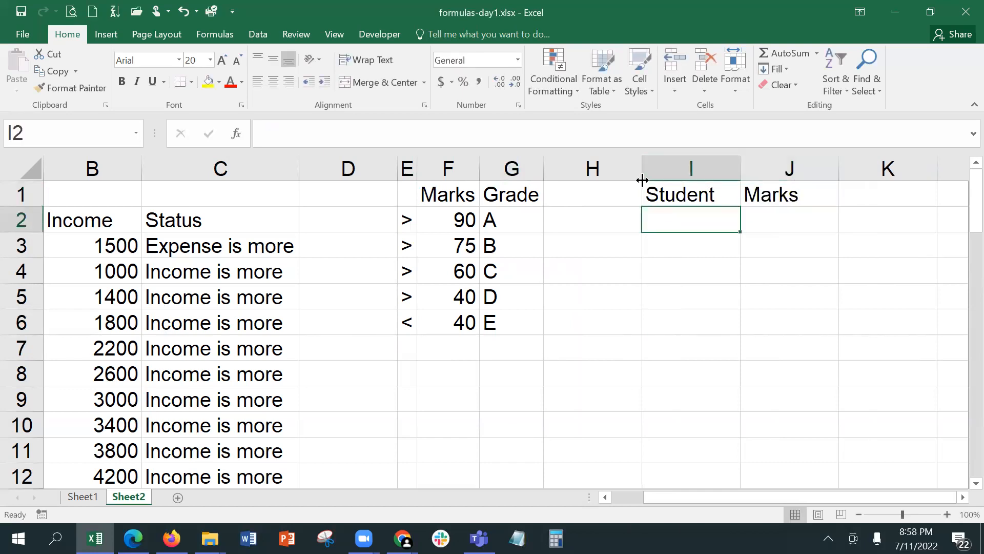
Step: Enter the first names of four students under the Student header in I2 to I5
{"action": "type", "text": "Ajay"}
{"action": "key", "text": "Return"}
{"action": "type", "text": "vij"}
{"action": "key", "text": "BackSpace"}
{"action": "key", "text": "BackSpace"}
{"action": "key", "text": "BackSpace"}
{"action": "type", "text": "Vijay"}
{"action": "key", "text": "Return"}
{"action": "type", "text": "Sneha"}
{"action": "key", "text": "Return"}
{"action": "type", "text": "Shruti"}
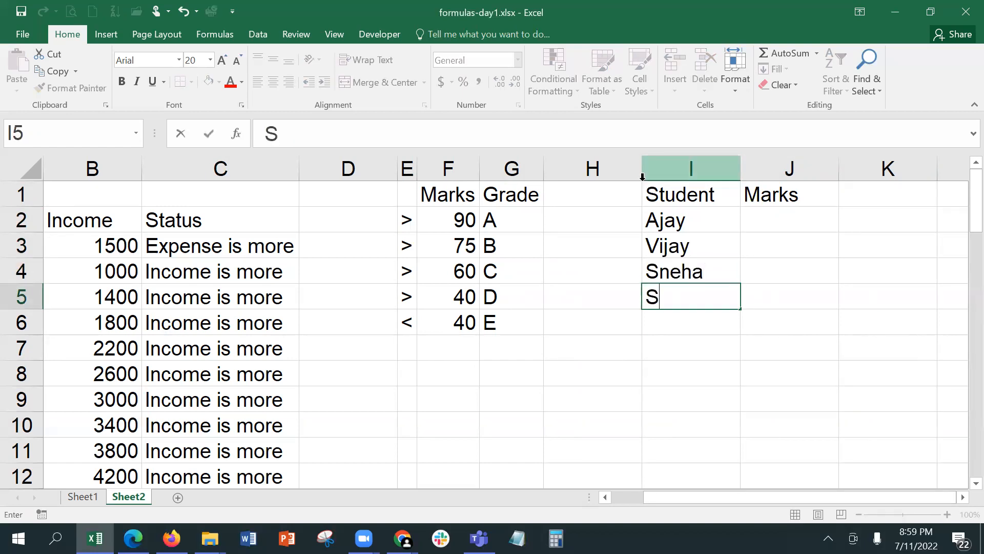
{"action": "key", "text": "Return"}
Step: Complete the student list by entering three more first names in I6 to I8
{"action": "type", "text": "Sanjja"}
{"action": "key", "text": "BackSpace"}
{"action": "key", "text": "BackSpace"}
{"action": "type", "text": "ay"}
{"action": "key", "text": "Return"}
{"action": "type", "text": "Vik"}
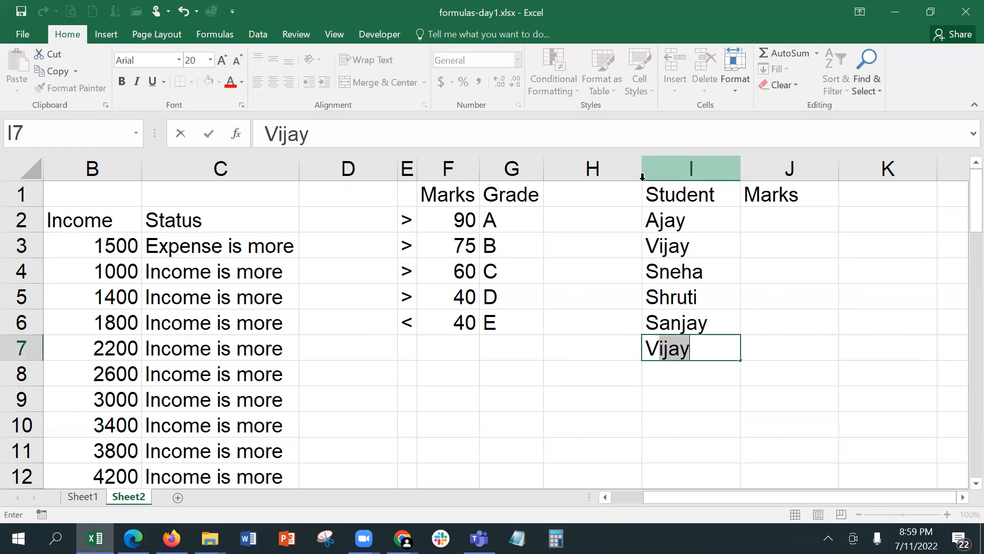
{"action": "key", "text": "BackSpace"}
{"action": "type", "text": "j"}
{"action": "key", "text": "BackSpace"}
{"action": "key", "text": "BackSpace"}
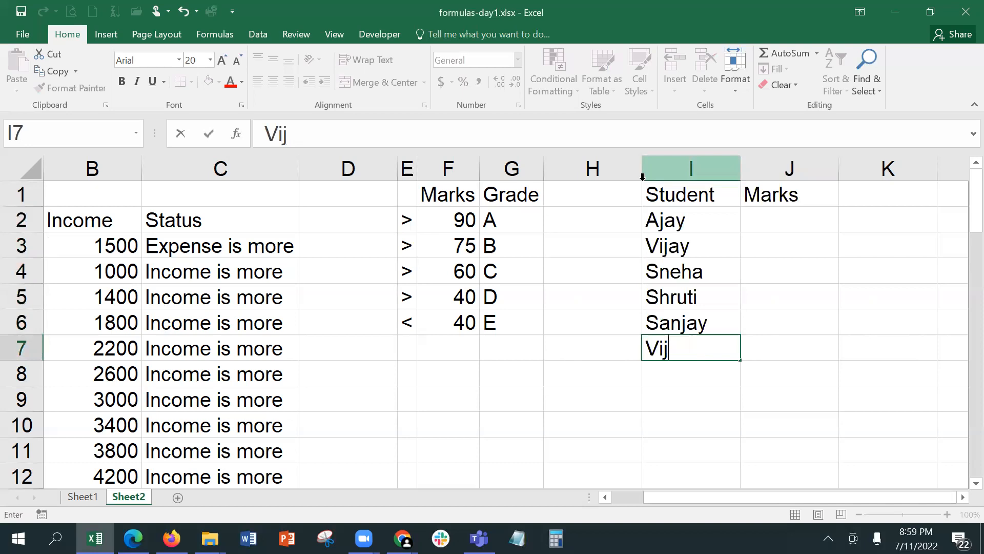
{"action": "type", "text": "ka;"}
{"action": "key", "text": "BackSpace"}
{"action": "type", "text": "lp"}
{"action": "key", "text": "Return"}
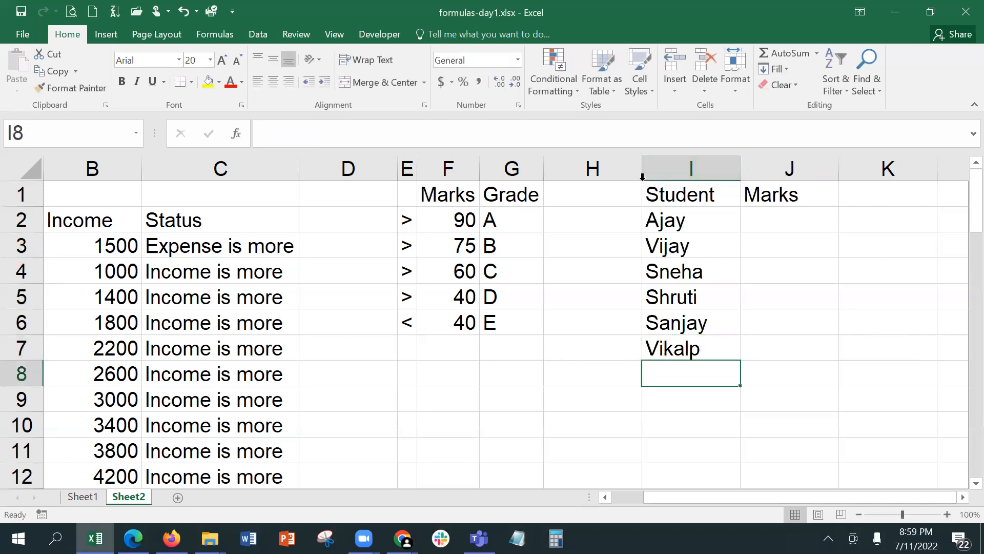
{"action": "type", "text": "Sande"}
{"action": "key", "text": "BackSpace"}
{"action": "type", "text": "ip"}
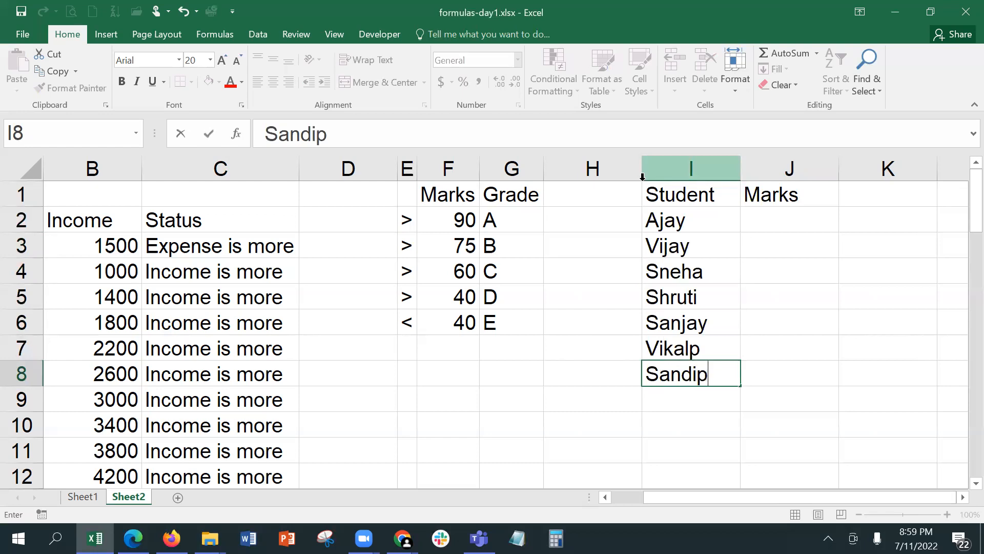
{"action": "key", "text": "Return"}
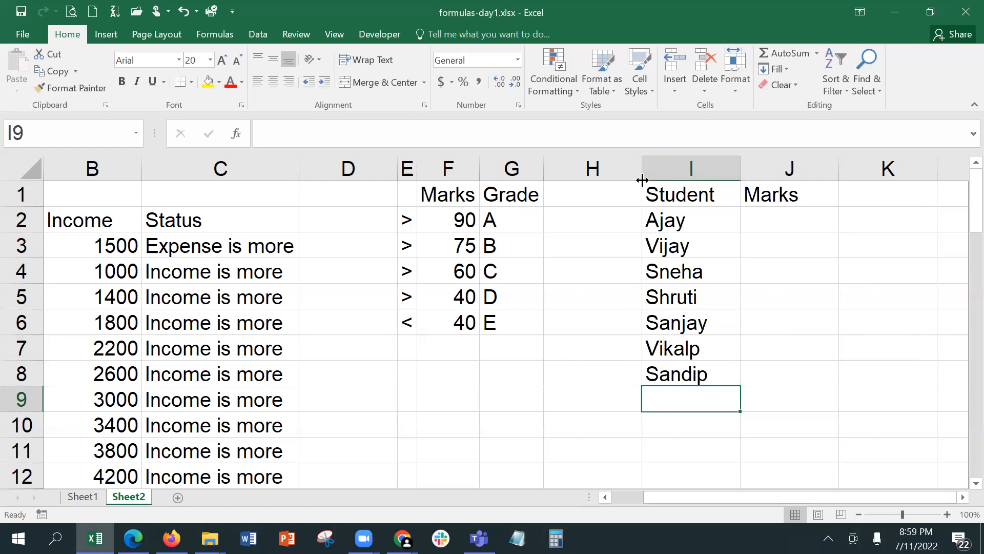
Step: Enter the marks 85, 45, 92 and 88 for the first four students in J2 to J5
{"action": "left_click", "coordinate": [827, 214]}
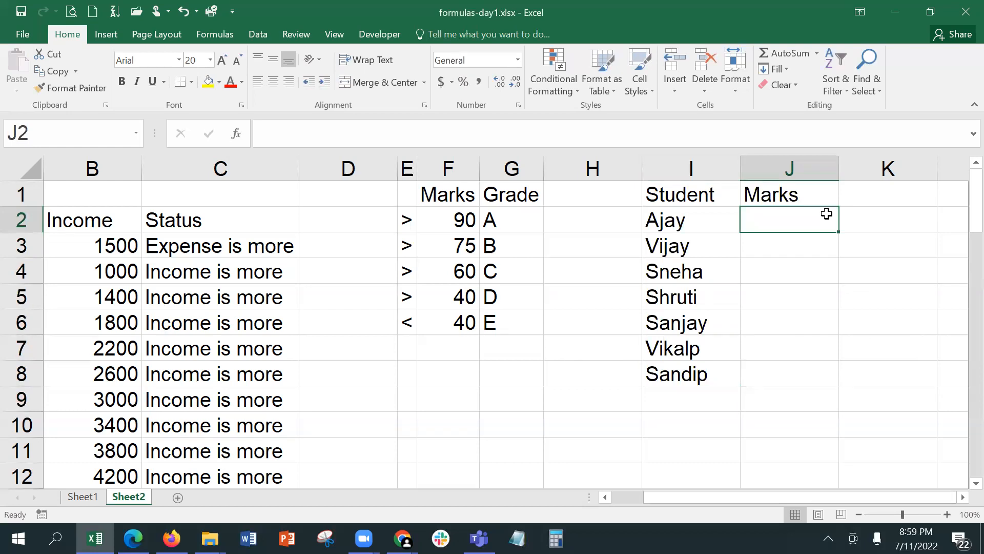
{"action": "type", "text": "85"}
{"action": "key", "text": "Return"}
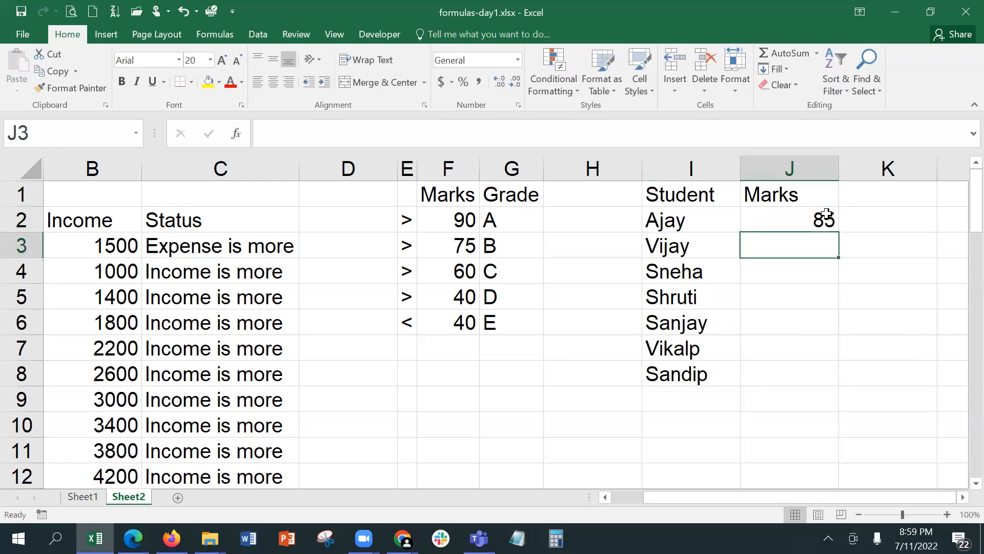
{"action": "type", "text": "45"}
{"action": "key", "text": "Return"}
{"action": "type", "text": "92"}
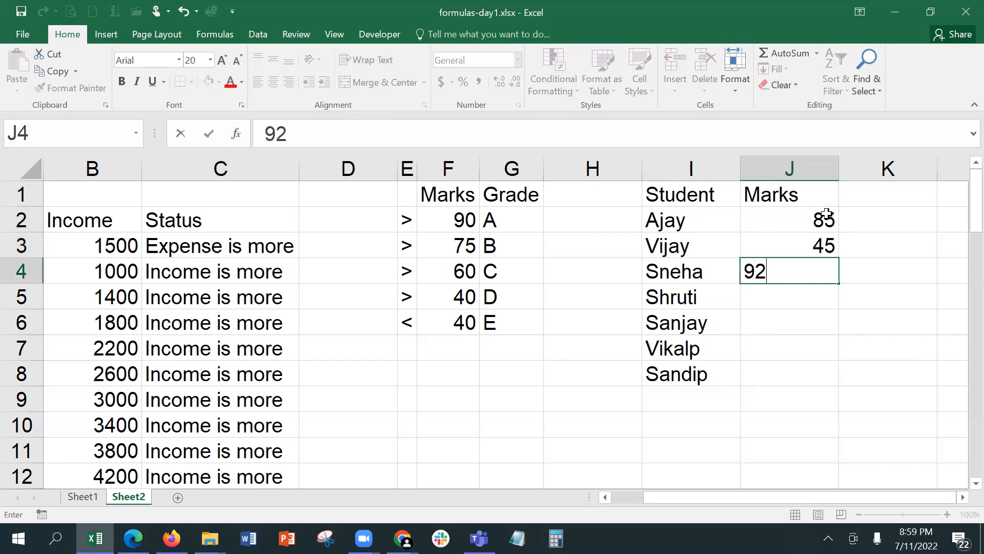
{"action": "key", "text": "Return"}
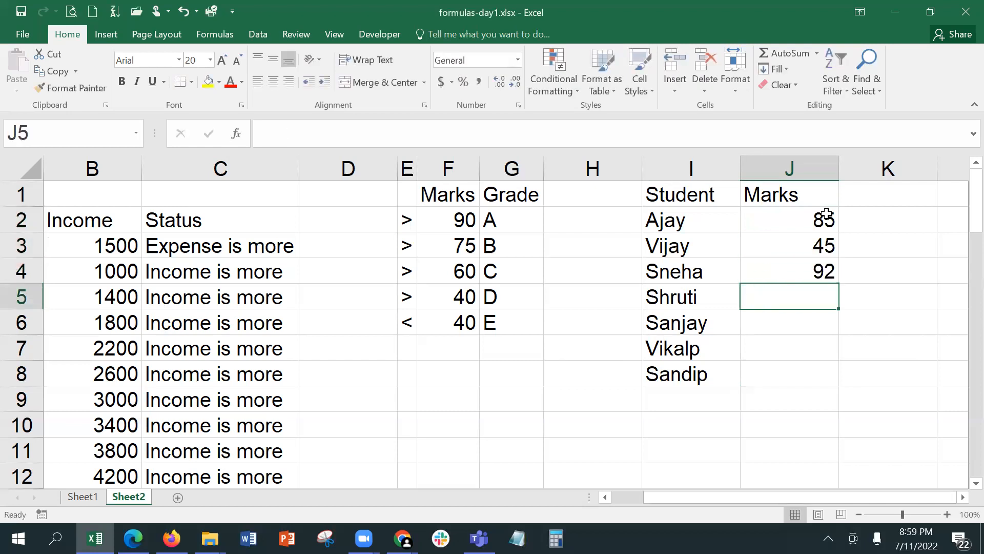
{"action": "type", "text": "88"}
{"action": "key", "text": "Return"}
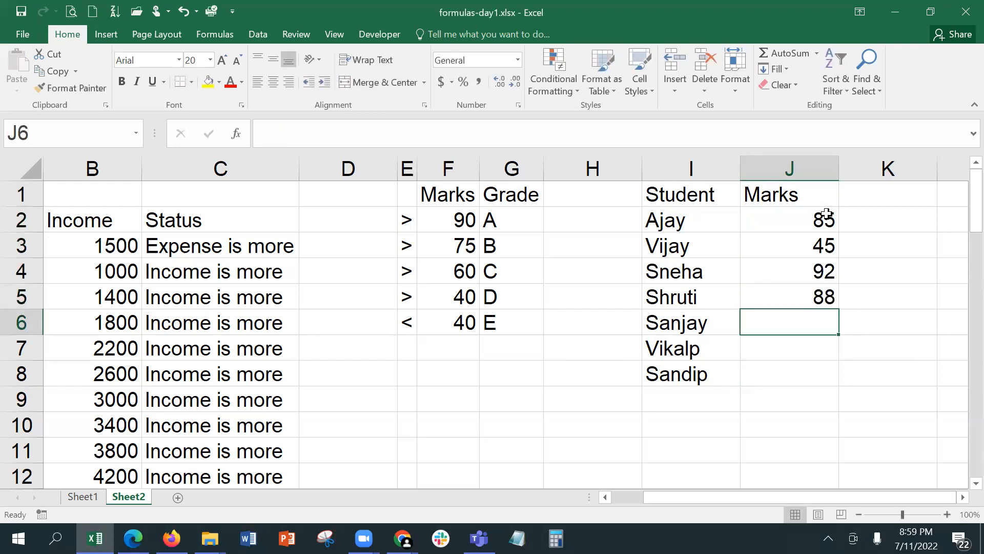
Step: Enter the marks 58, 72 and 49 in J6 to J8, and fit columns I and J to their contents
{"action": "type", "text": "58"}
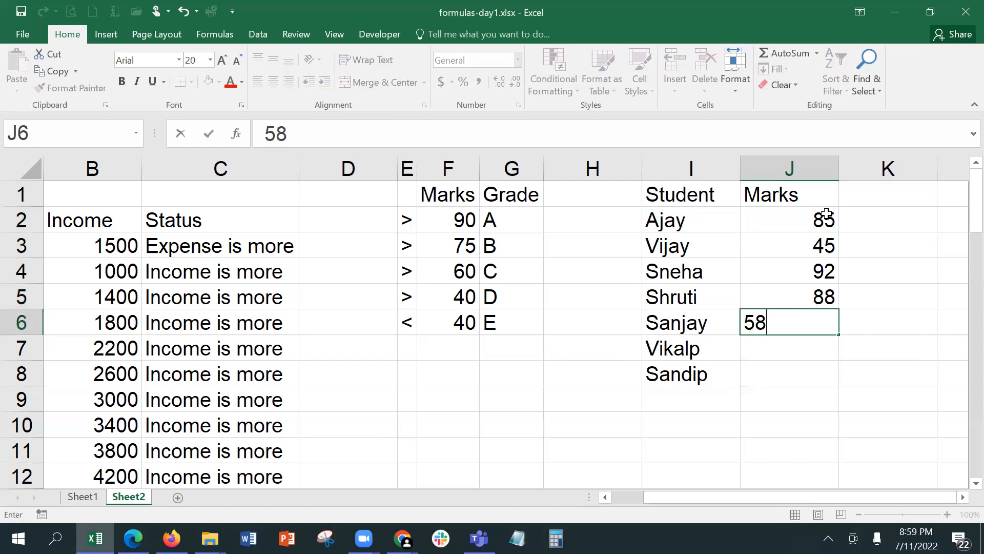
{"action": "key", "text": "Return"}
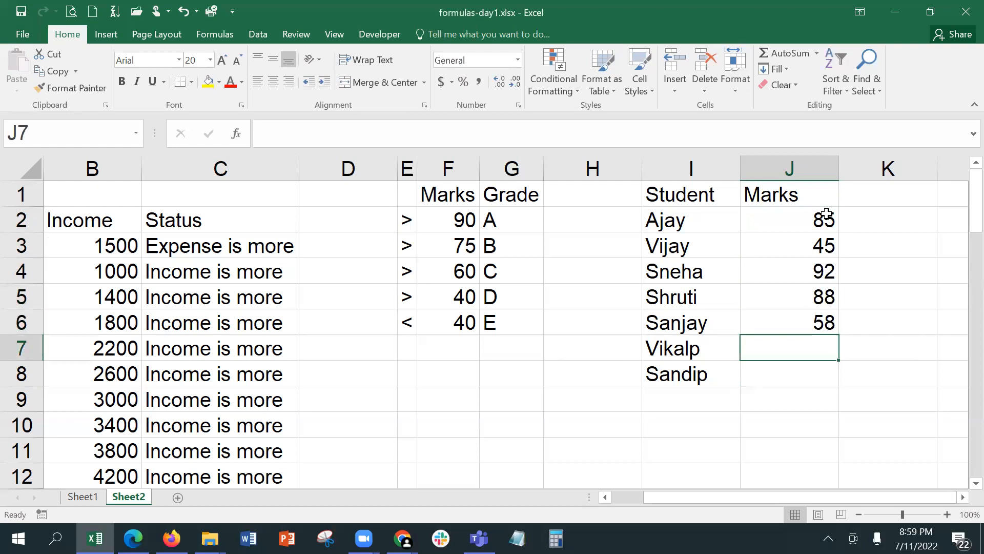
{"action": "type", "text": "72"}
{"action": "key", "text": "Return"}
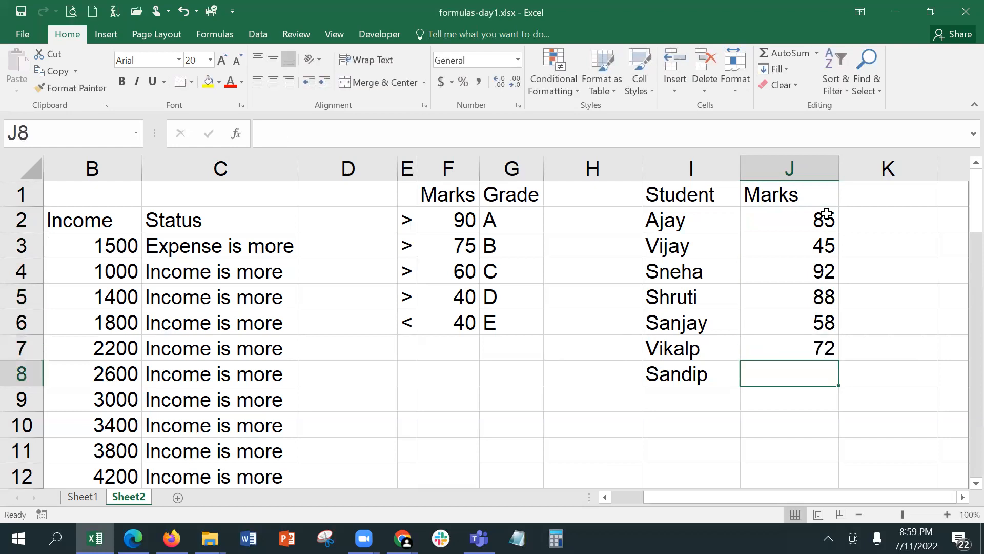
{"action": "type", "text": "49"}
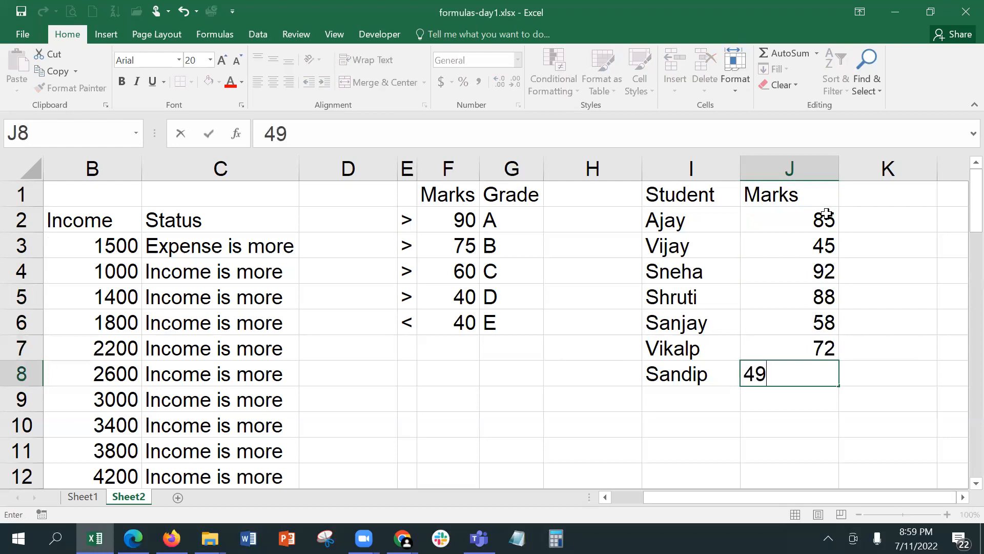
{"action": "key", "text": "Tab"}
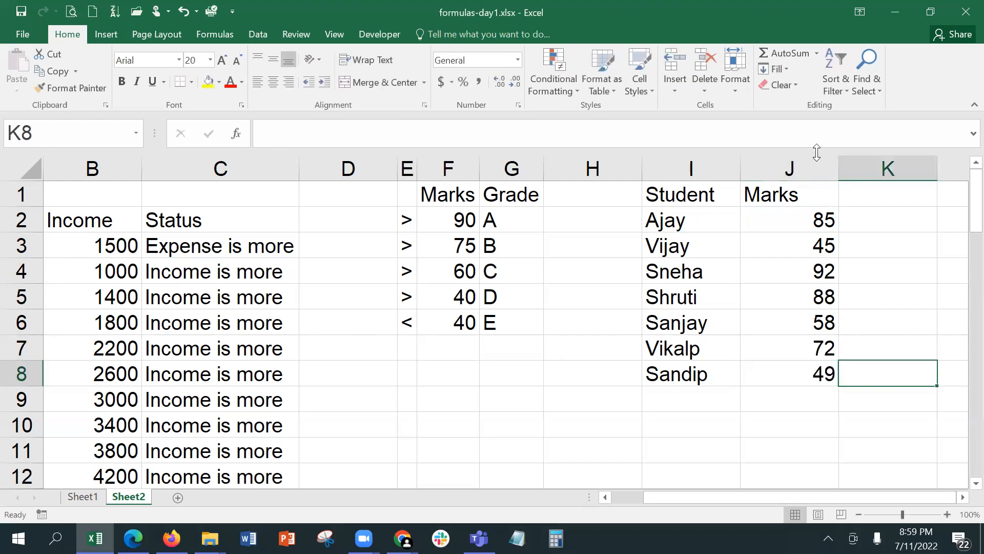
{"action": "double_click", "coordinate": [742, 168]}
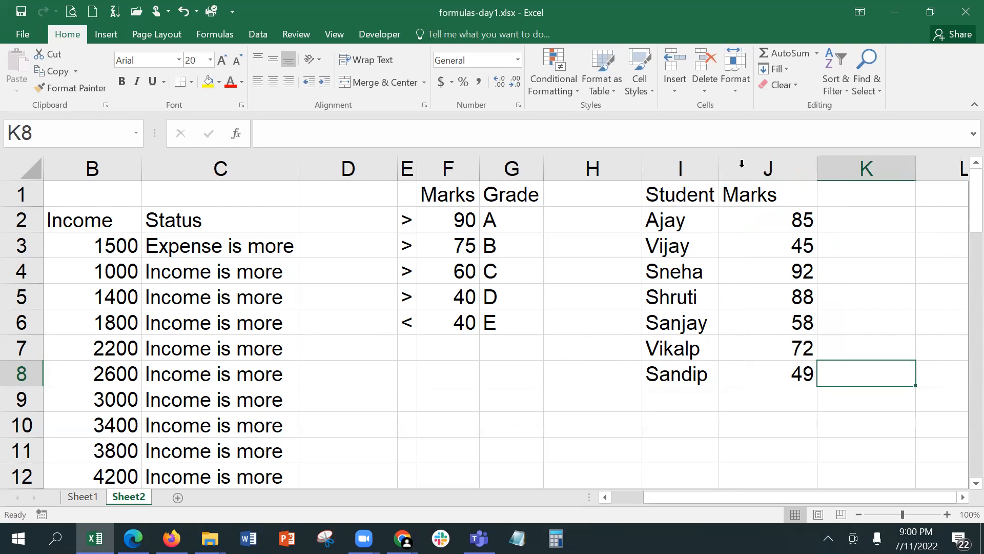
{"action": "double_click", "coordinate": [818, 167]}
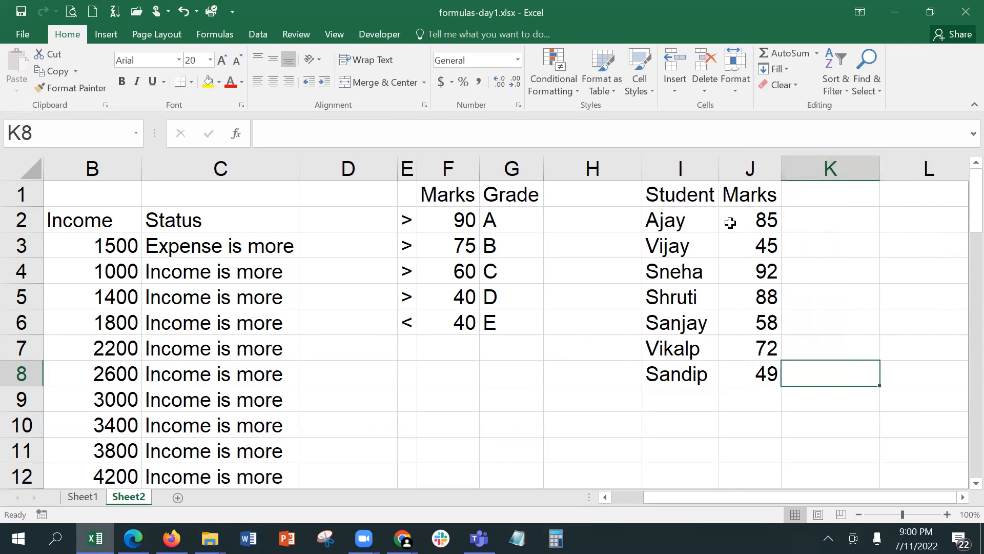
Step: Add the header Grade in K1 of the student table and fit column K's width to its contents
{"action": "left_click", "coordinate": [700, 197]}
{"action": "left_click", "coordinate": [746, 194]}
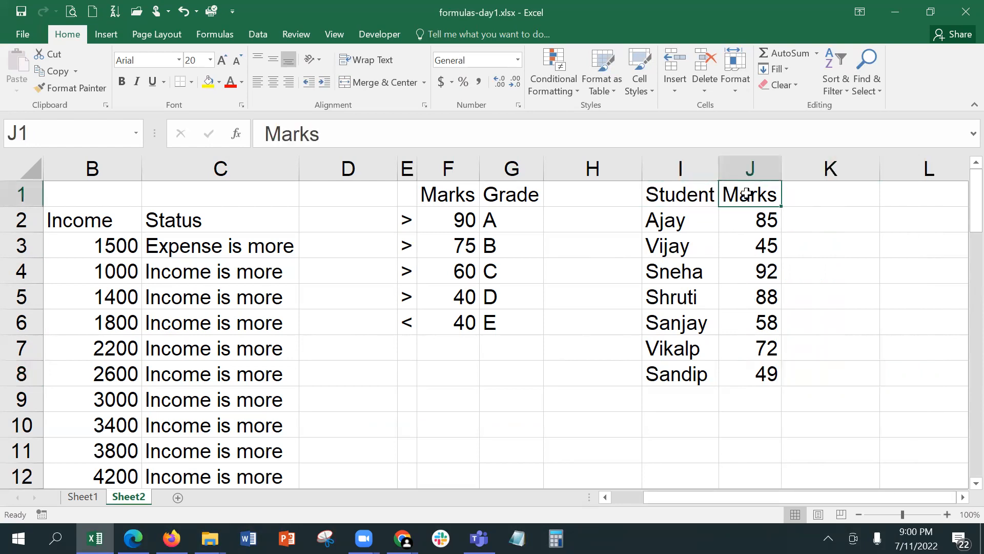
{"action": "left_click", "coordinate": [806, 198]}
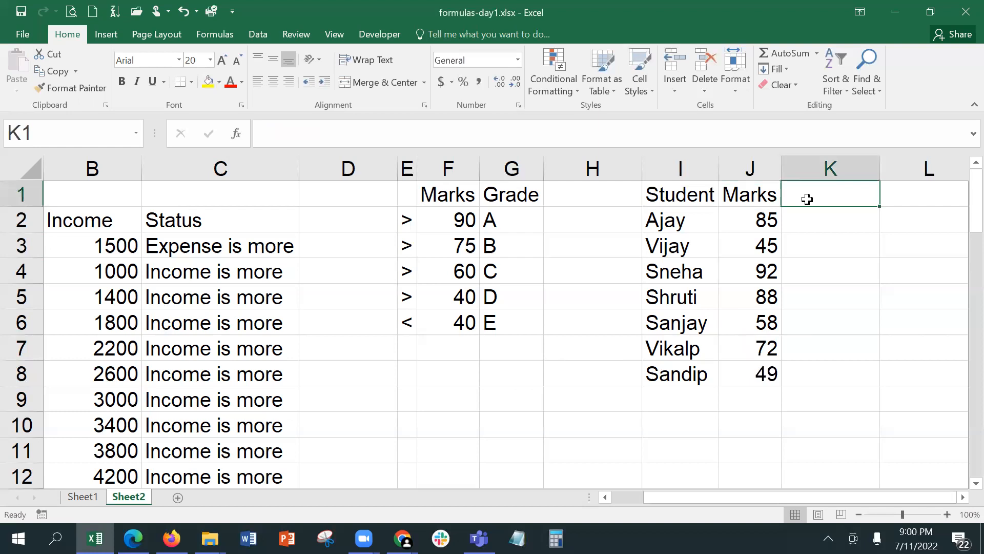
{"action": "type", "text": "Grade"}
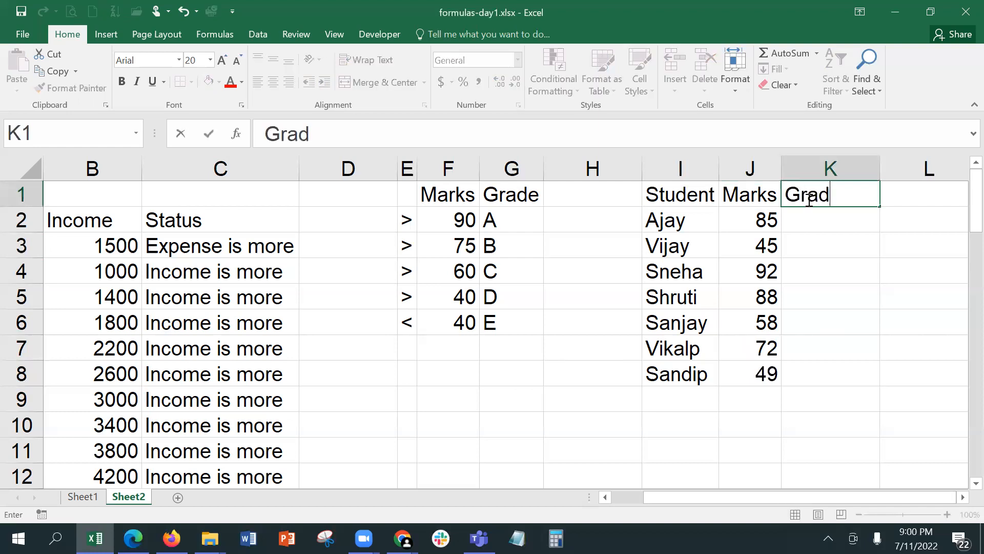
{"action": "key", "text": "Return"}
{"action": "double_click", "coordinate": [880, 169]}
{"action": "left_click_drag", "start_coordinate": [505, 198], "coordinate": [509, 339]}
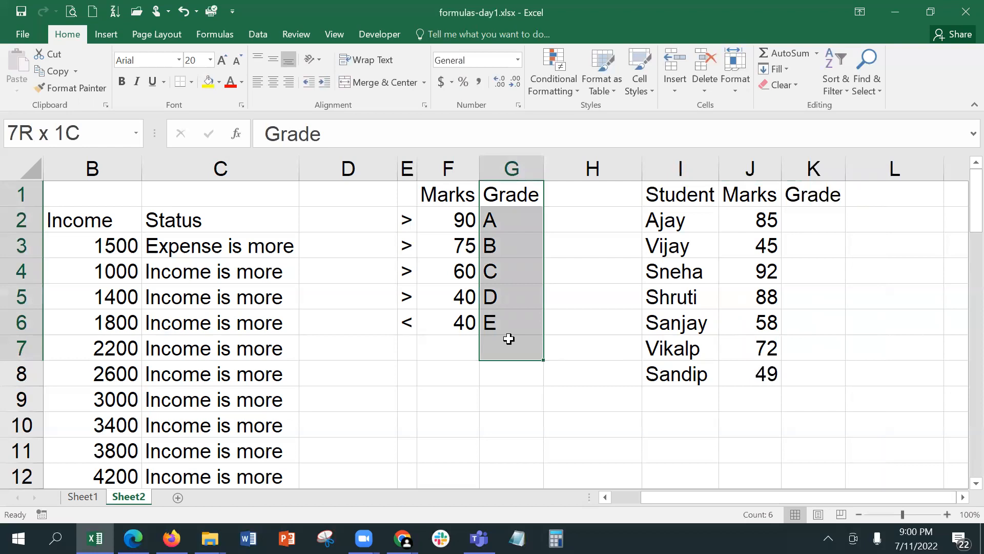
{"action": "left_click_drag", "start_coordinate": [508, 339], "coordinate": [507, 341]}
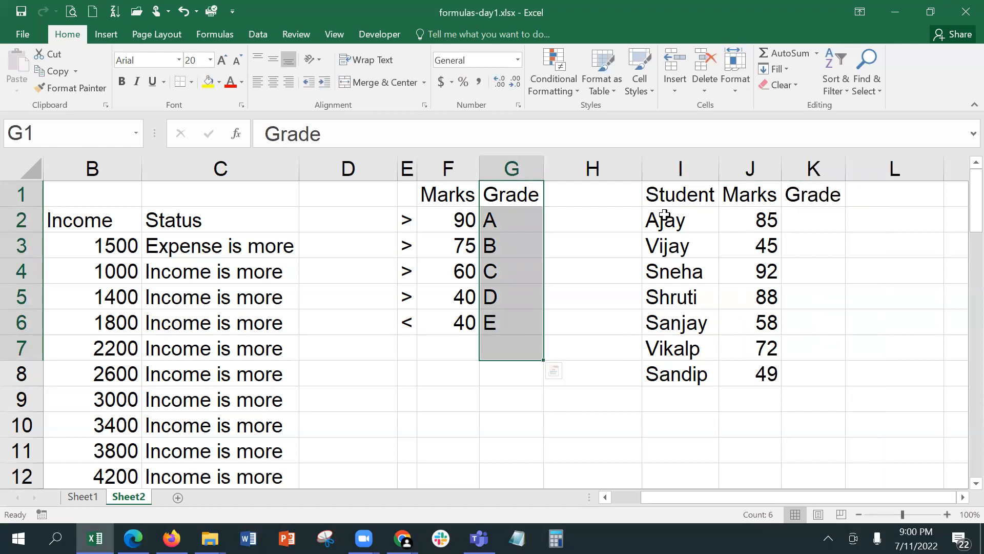
{"action": "left_click", "coordinate": [685, 222]}
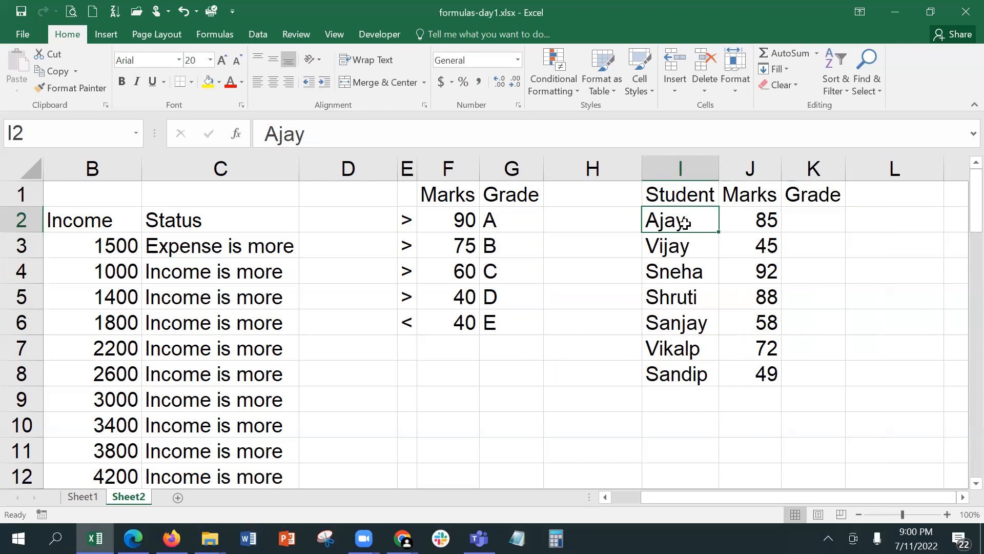
{"action": "left_click", "coordinate": [686, 248]}
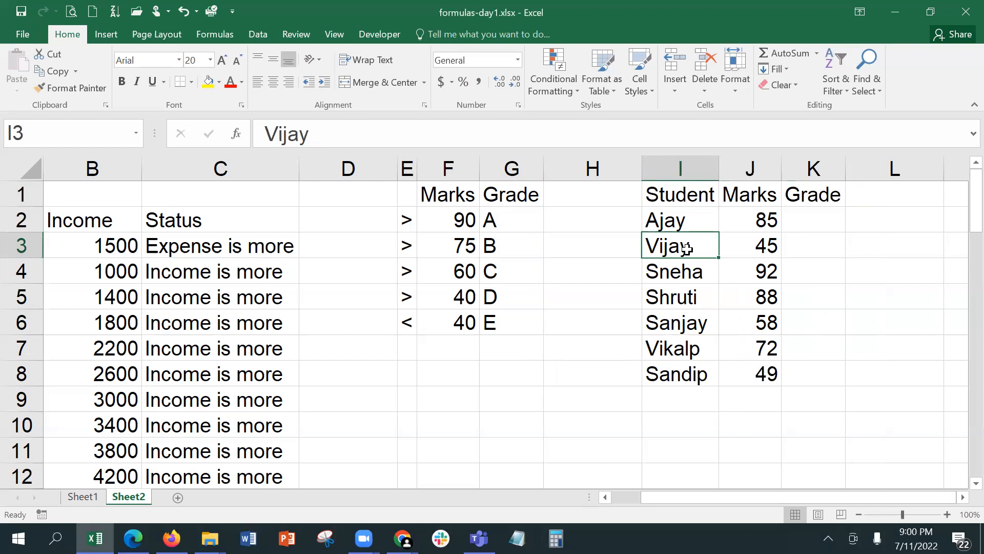
Step: Start an IF formula in K2 whose logical test begins with the first student's marks in J2
{"action": "left_click", "coordinate": [813, 225]}
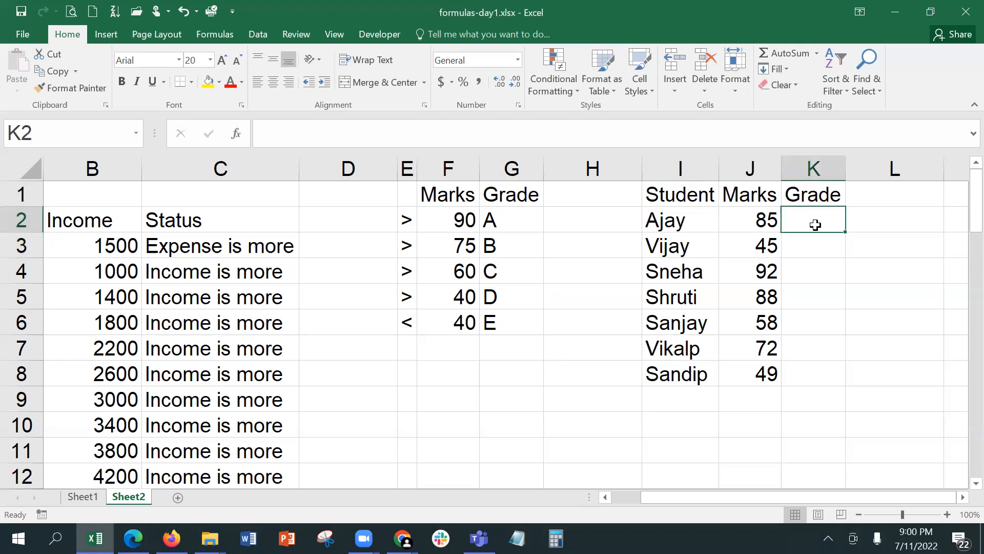
{"action": "type", "text": "=If"}
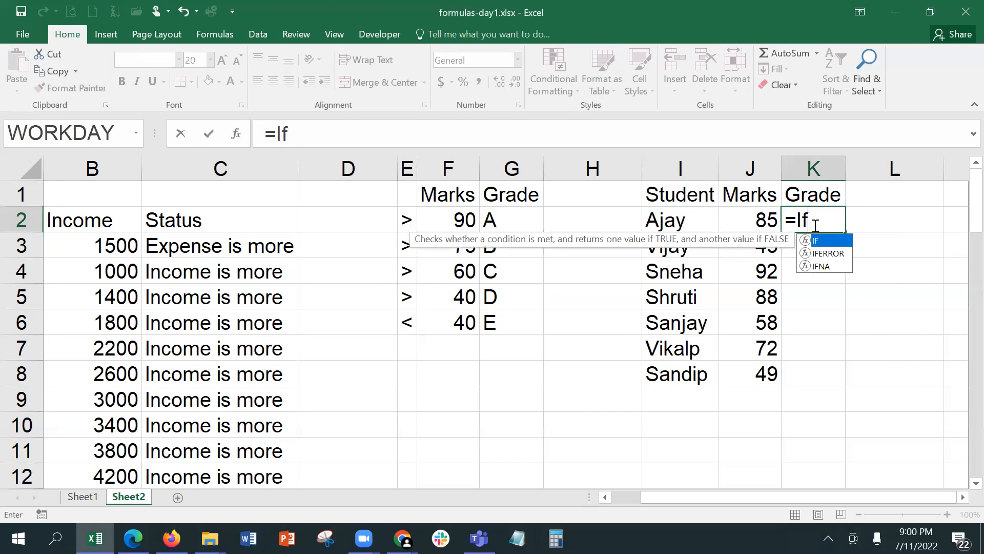
{"action": "double_click", "coordinate": [823, 246]}
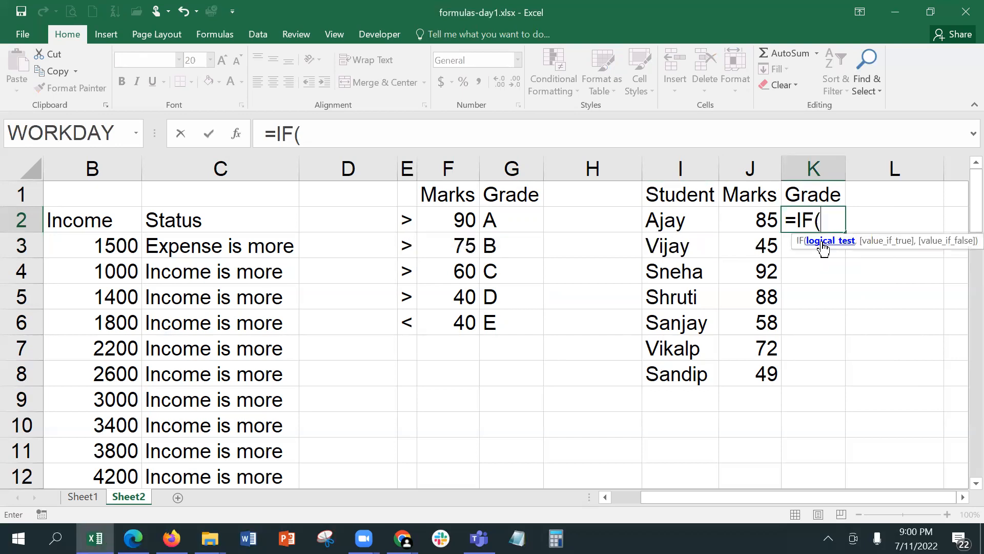
{"action": "left_click", "coordinate": [744, 220]}
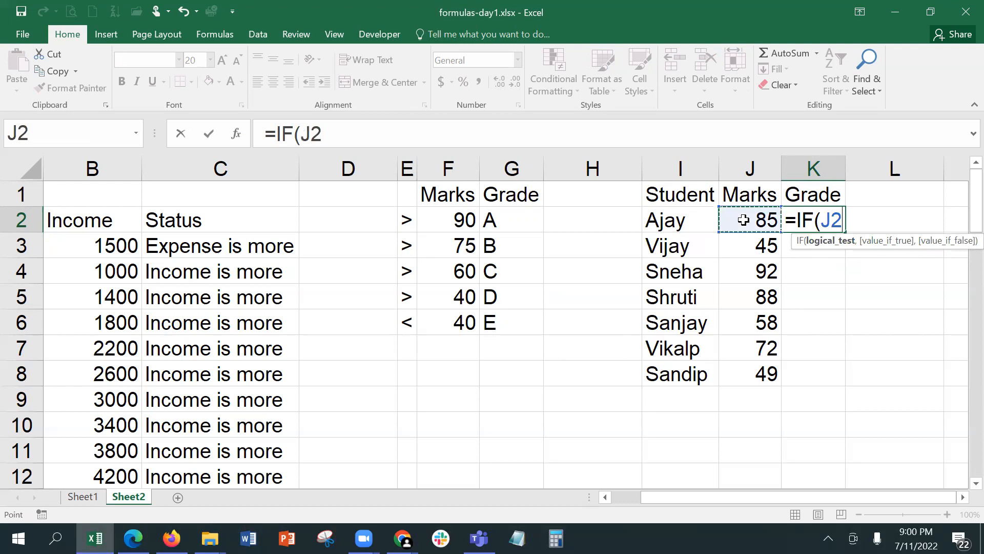
{"action": "type", "text": ">"}
{"action": "key", "text": "BackSpace"}
{"action": "left_click", "coordinate": [406, 213]}
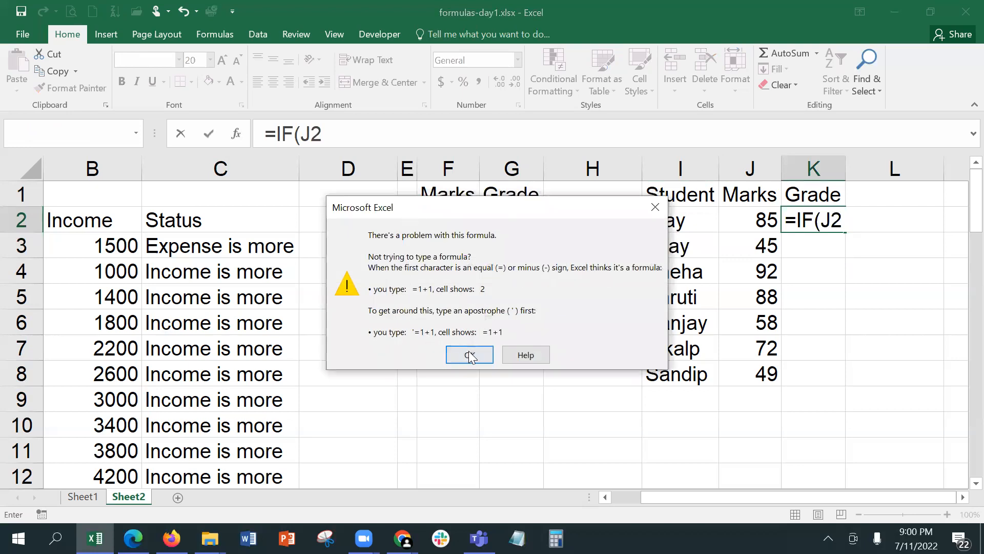
{"action": "left_click", "coordinate": [478, 355]}
{"action": "left_click", "coordinate": [852, 218]}
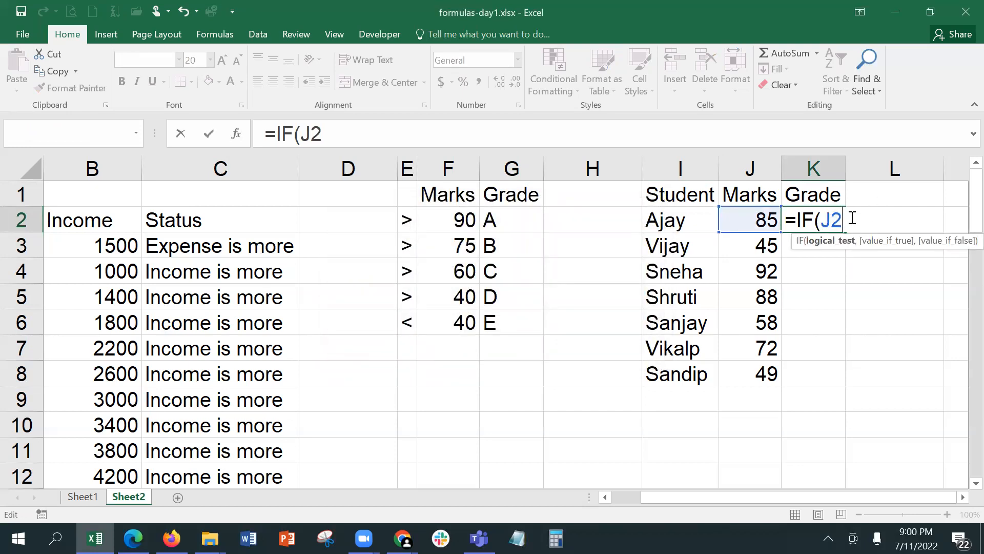
Step: Complete the K2 formula as =IF(J2>F2,G2,G6), comparing the marks with the first grade threshold and returning grade A or E
{"action": "type", "text": ">"}
{"action": "left_click", "coordinate": [461, 219]}
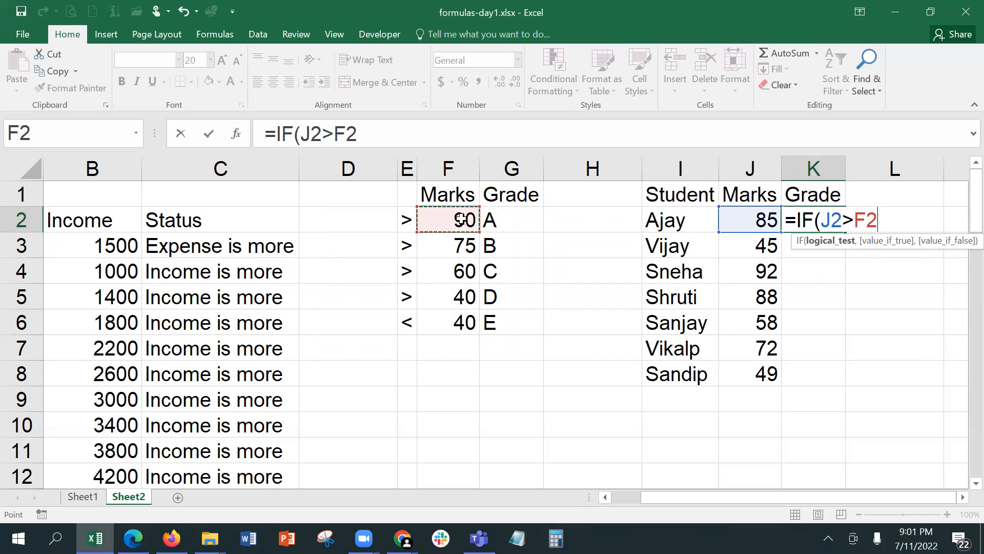
{"action": "type", "text": ","}
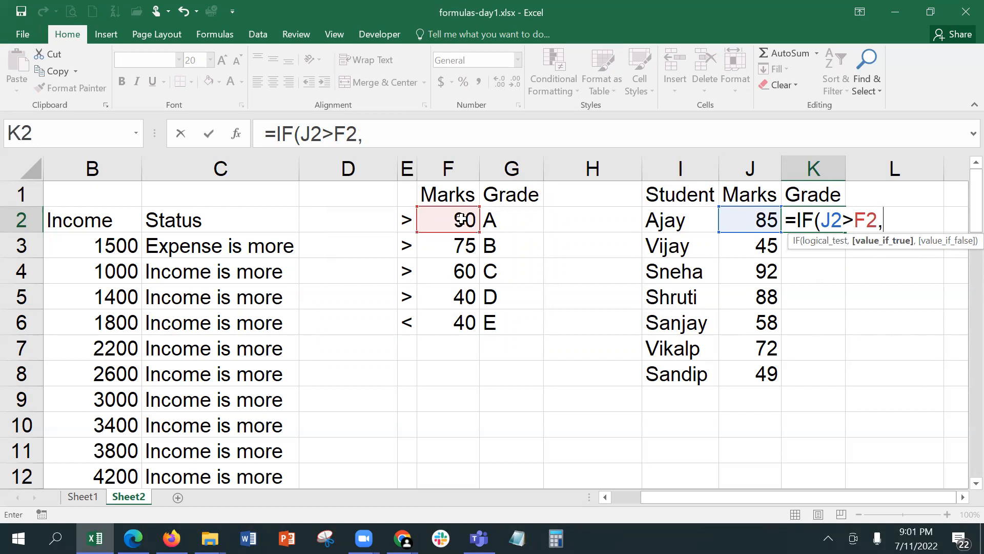
{"action": "left_click", "coordinate": [501, 212]}
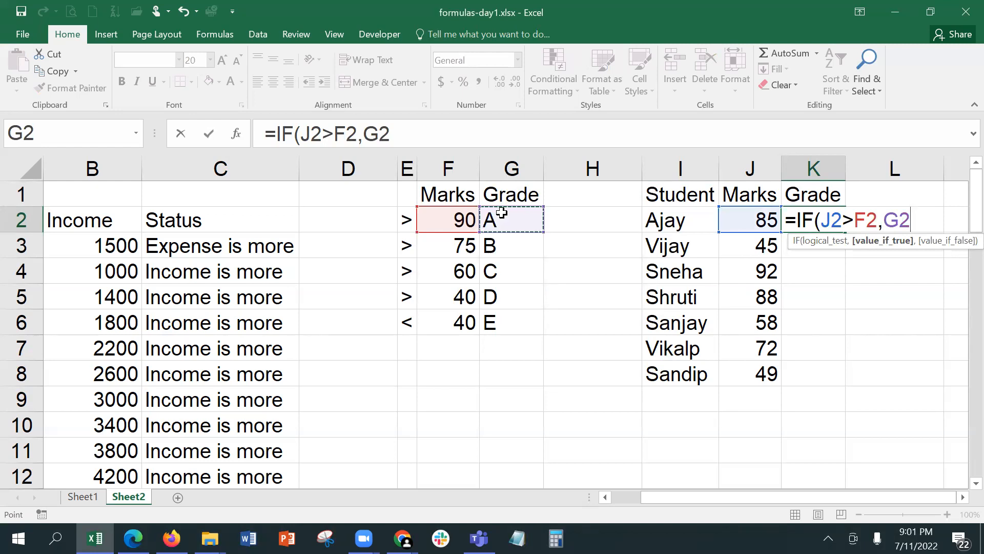
{"action": "type", "text": ","}
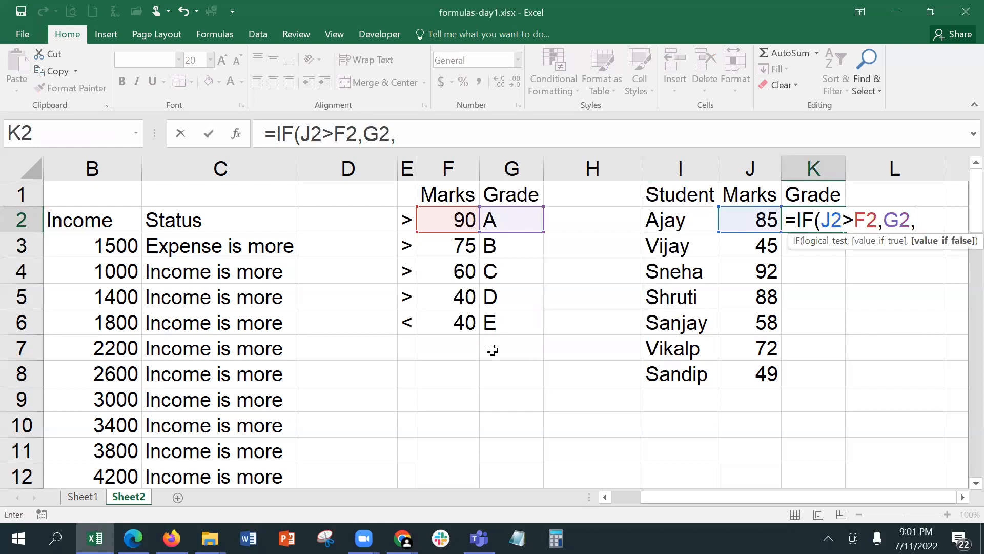
{"action": "left_click", "coordinate": [510, 324]}
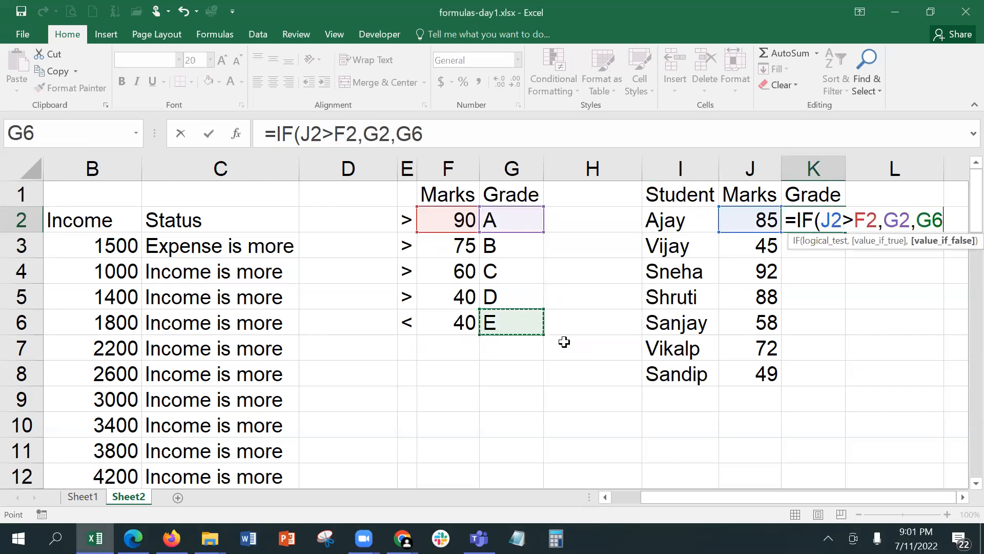
{"action": "key", "text": "Return"}
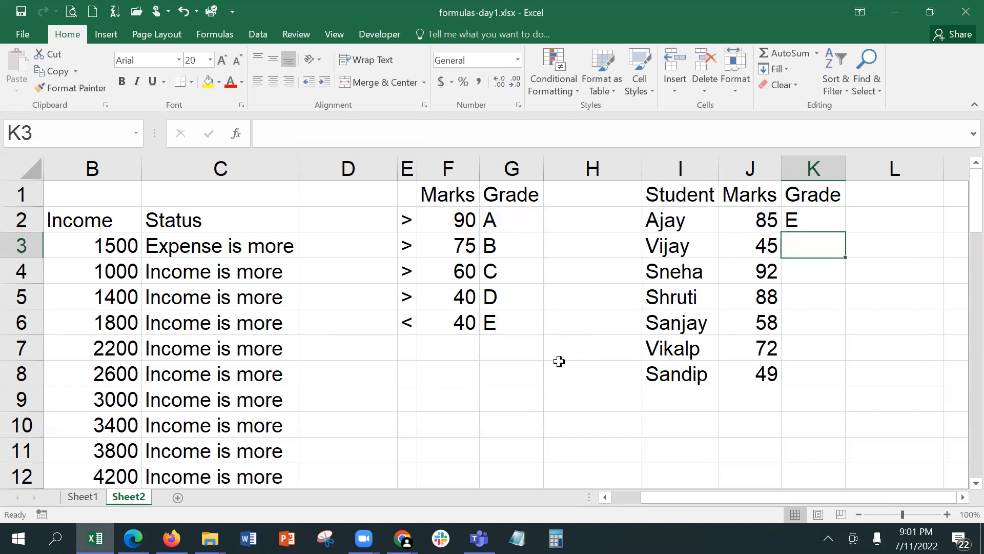
Step: Make the references to F2, G2 and G6 absolute in the K2 formula, giving =IF(J2>$F$2,$G$2,$G$6)
{"action": "left_click", "coordinate": [817, 217]}
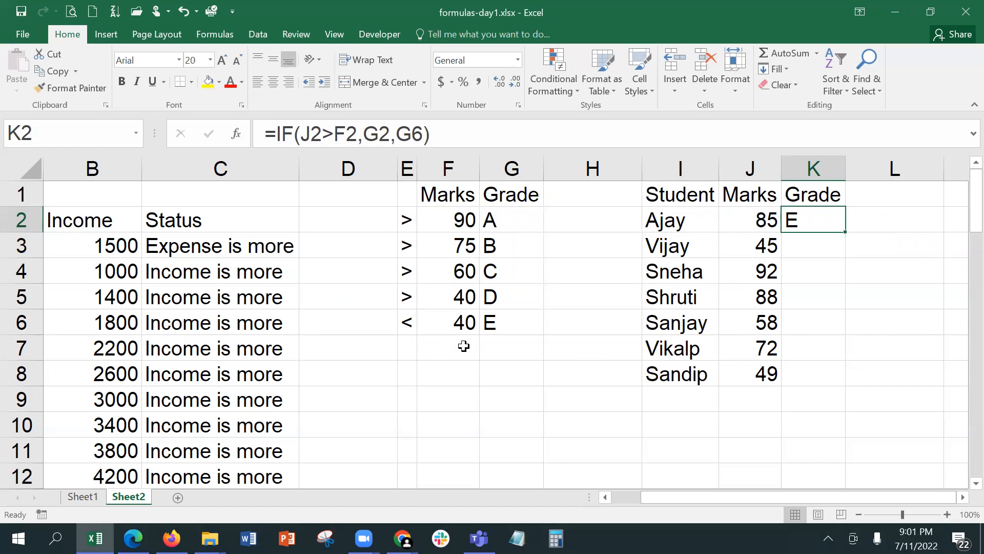
{"action": "left_click", "coordinate": [349, 129]}
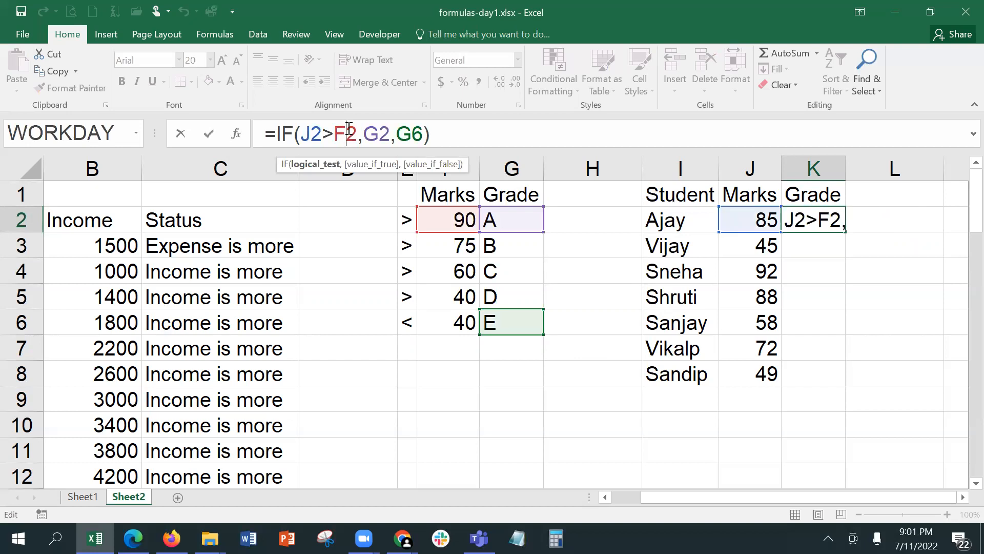
{"action": "key", "text": "F4"}
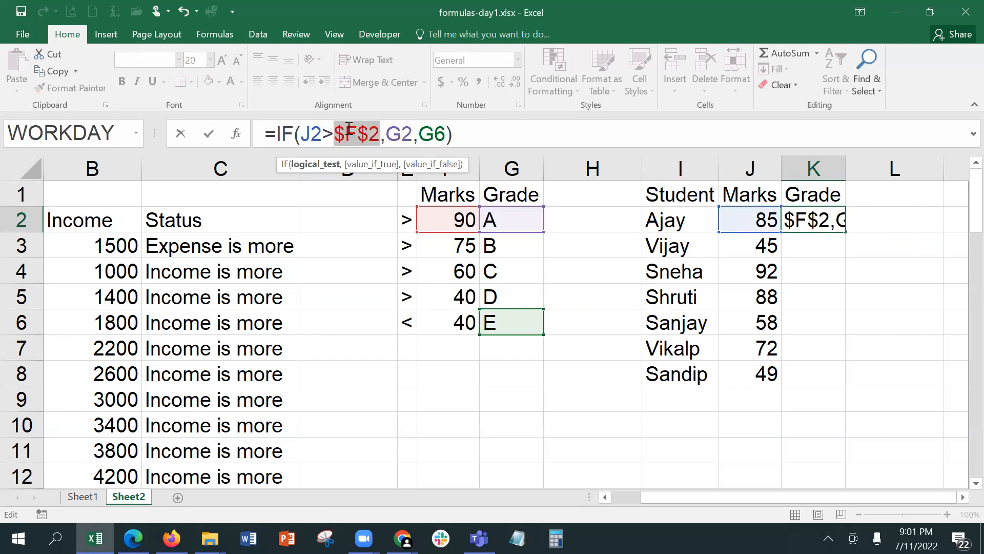
{"action": "left_click", "coordinate": [405, 133]}
{"action": "key", "text": "F4"}
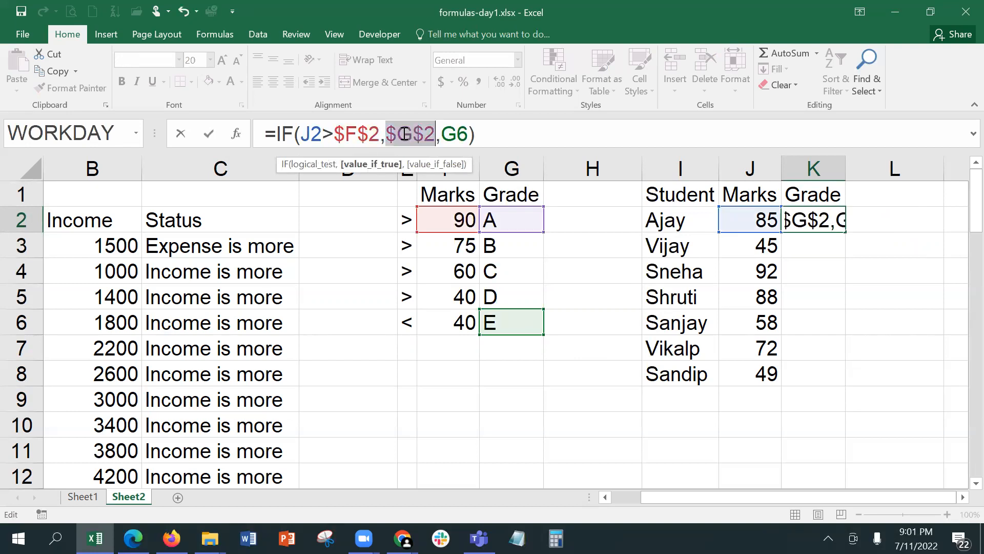
{"action": "left_click", "coordinate": [450, 133]}
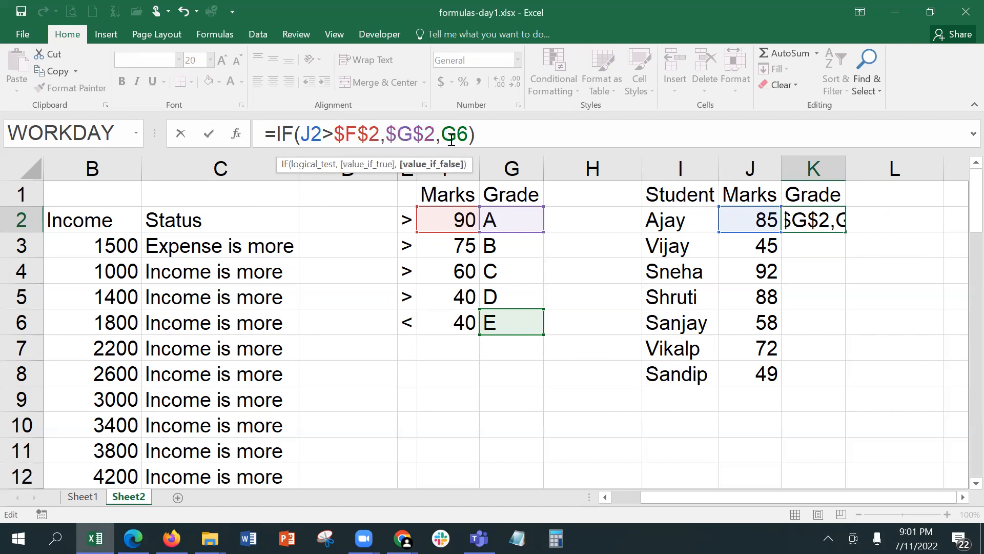
{"action": "key", "text": "F4"}
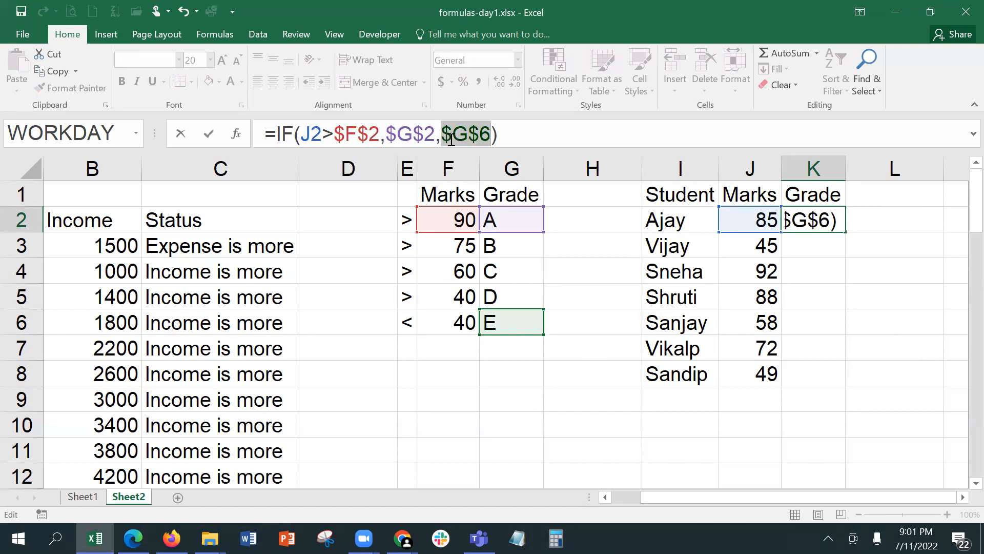
{"action": "key", "text": "Return"}
{"action": "left_click", "coordinate": [801, 219]}
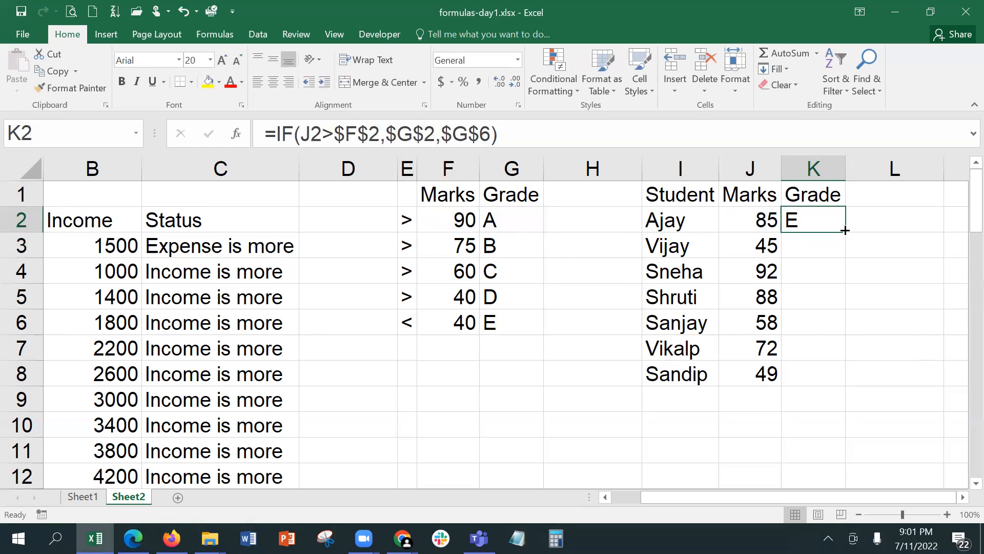
Step: Examine the logical test, value-if-true and value-if-false arguments of the IF function in K2
{"action": "left_click", "coordinate": [768, 220]}
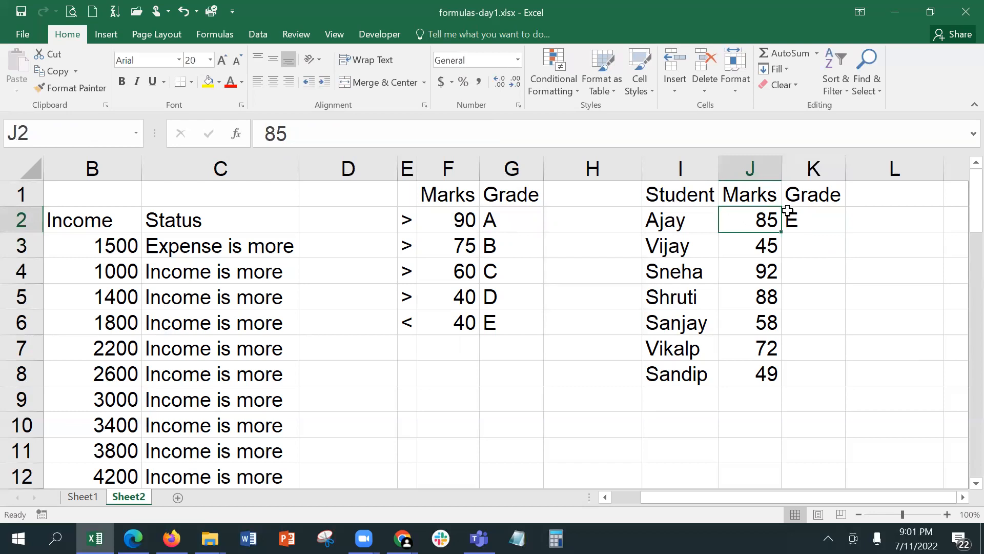
{"action": "left_click", "coordinate": [810, 214]}
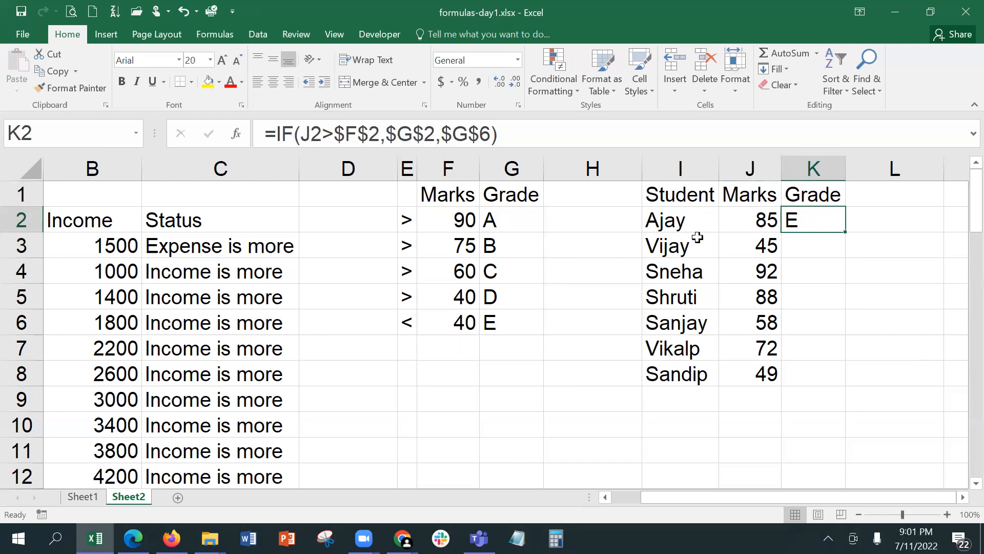
{"action": "left_click", "coordinate": [238, 140]}
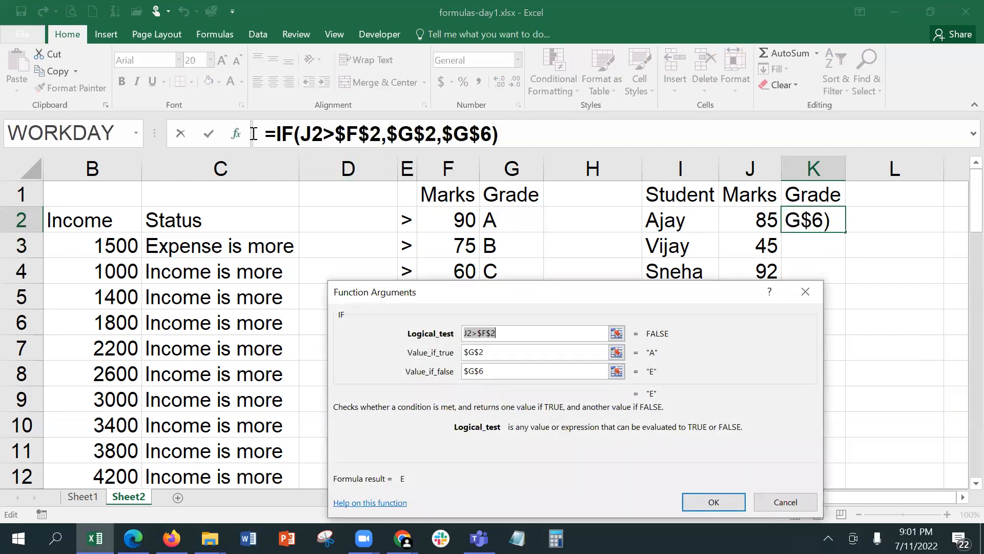
{"action": "left_click", "coordinate": [528, 353]}
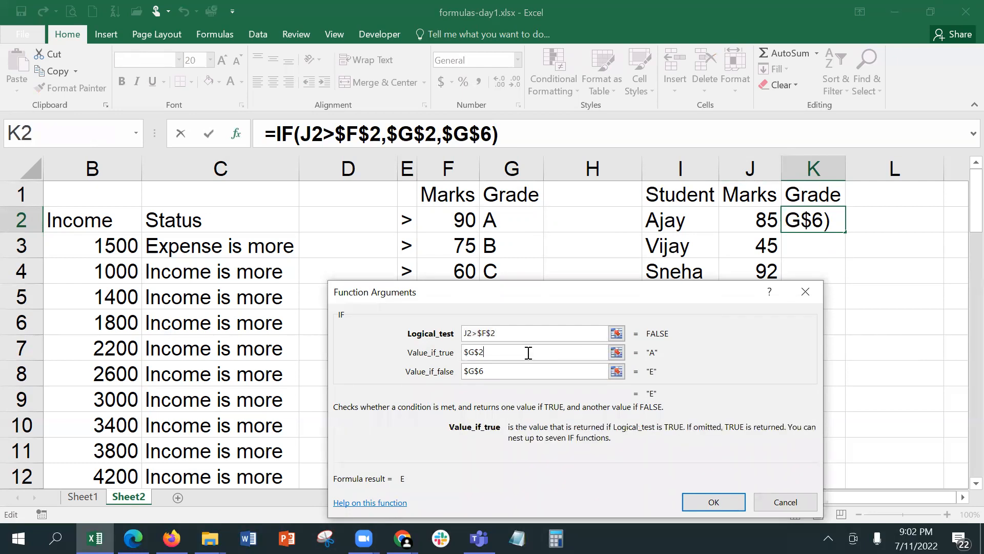
{"action": "left_click", "coordinate": [531, 370]}
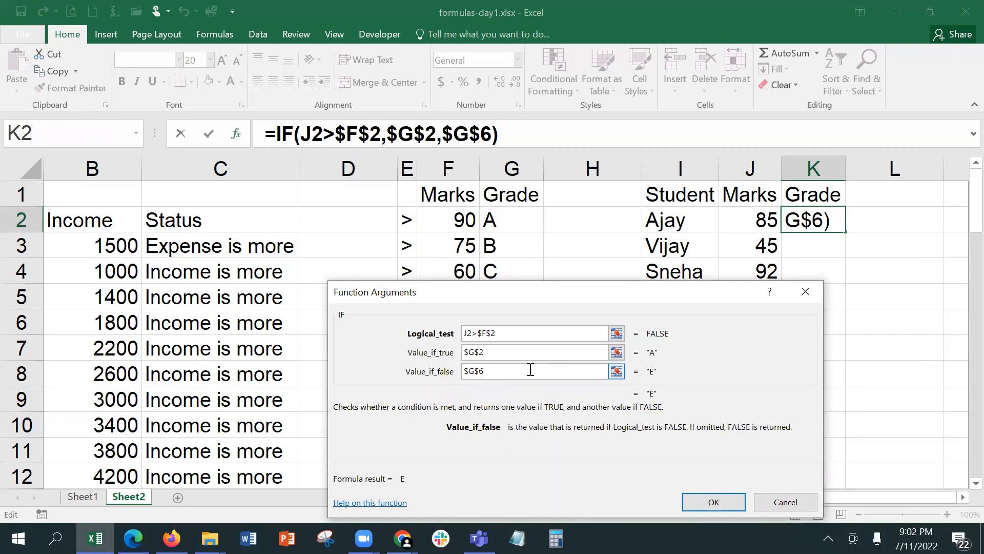
{"action": "left_click", "coordinate": [714, 502]}
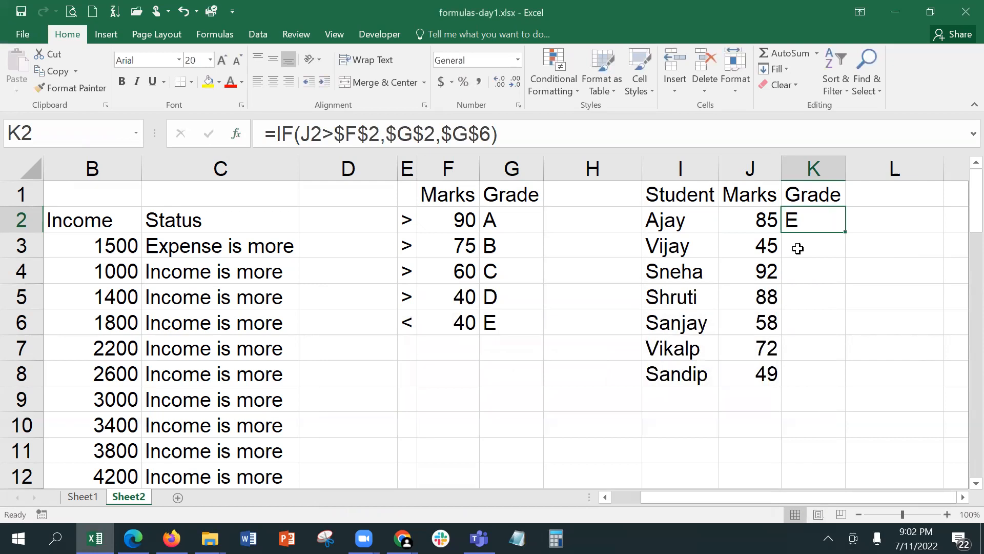
Step: Test the K2 formula with marks of 92 in J2 and undo the change
{"action": "left_click", "coordinate": [731, 226]}
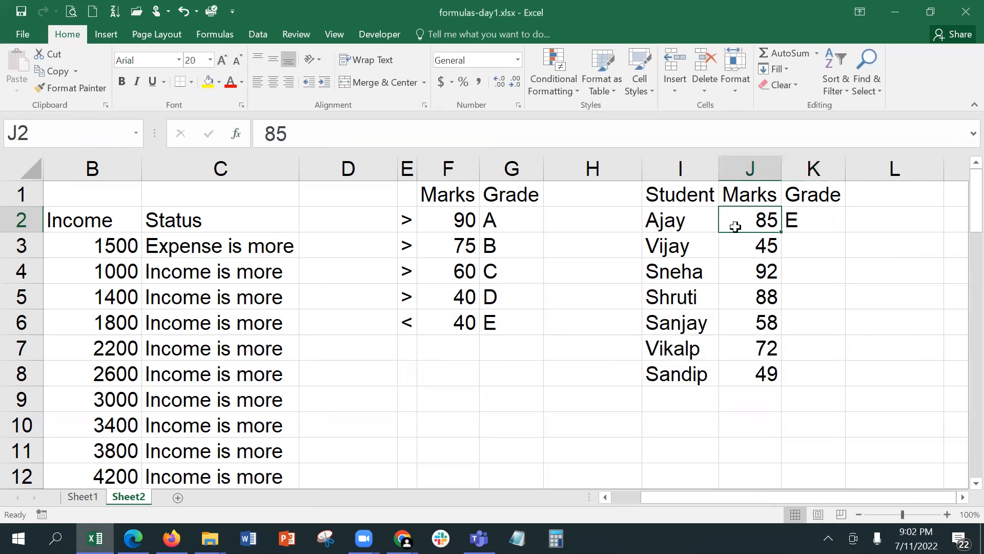
{"action": "type", "text": "92"}
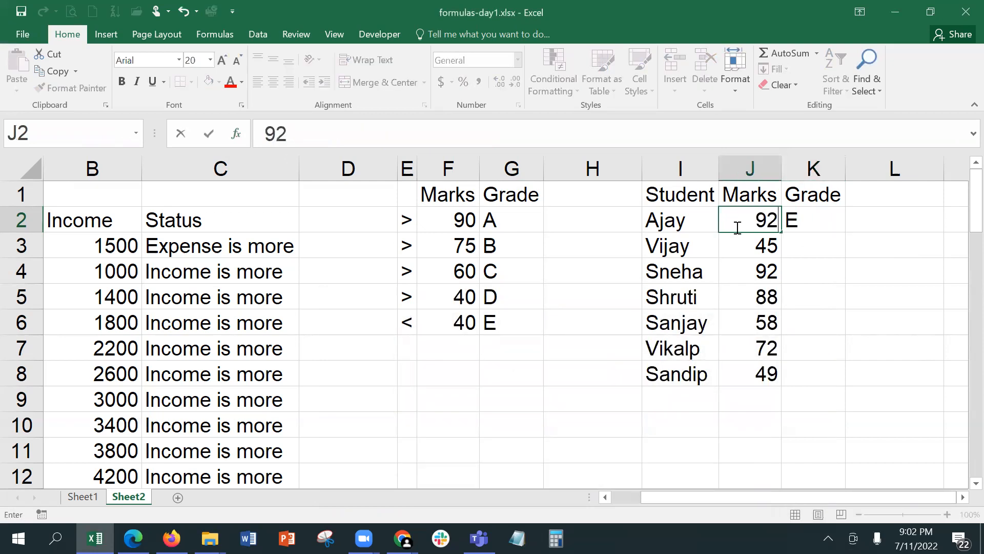
{"action": "key", "text": "Return"}
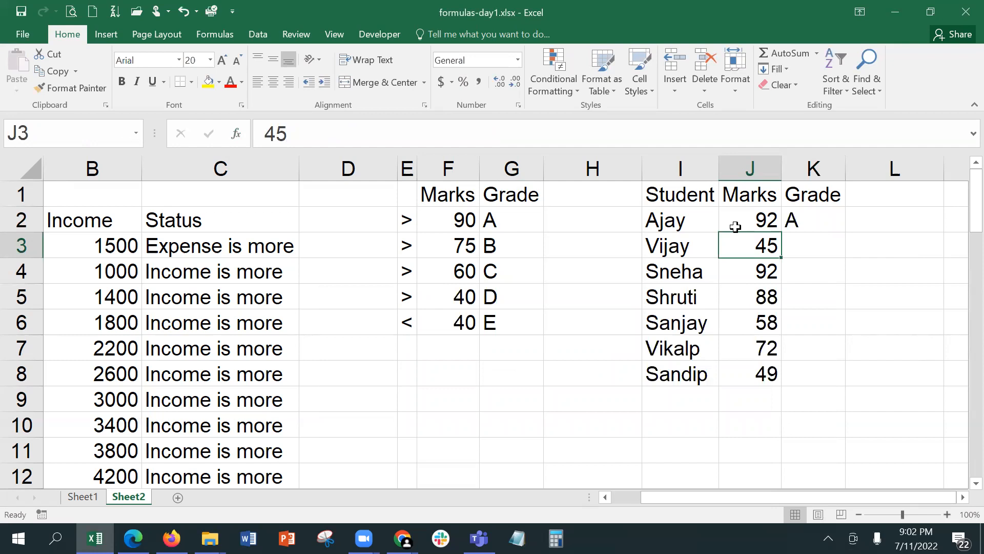
{"action": "key", "text": "ctrl+z"}
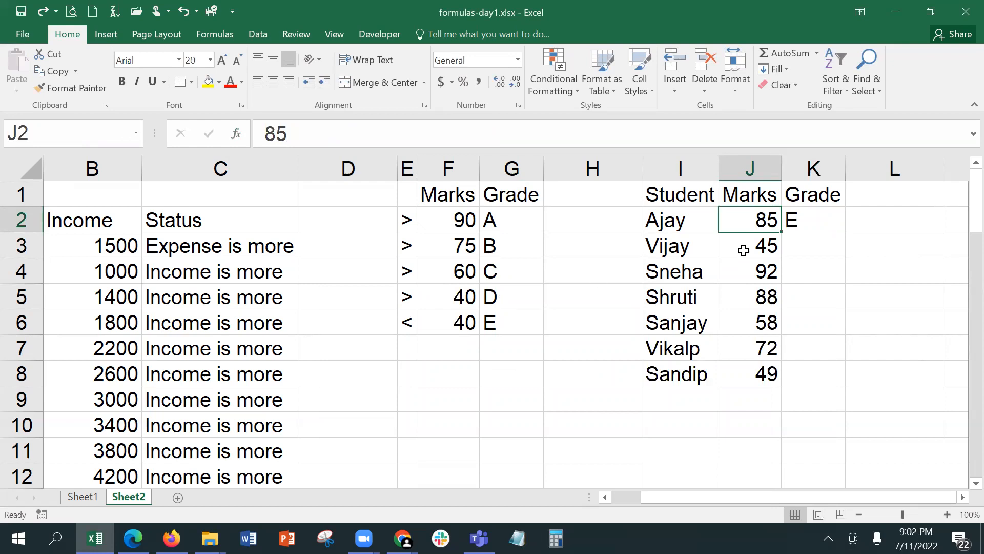
Step: Copy the fragment IF(J2>$F$2,$G$2, from the K2 formula and review the function's arguments
{"action": "left_click", "coordinate": [815, 220]}
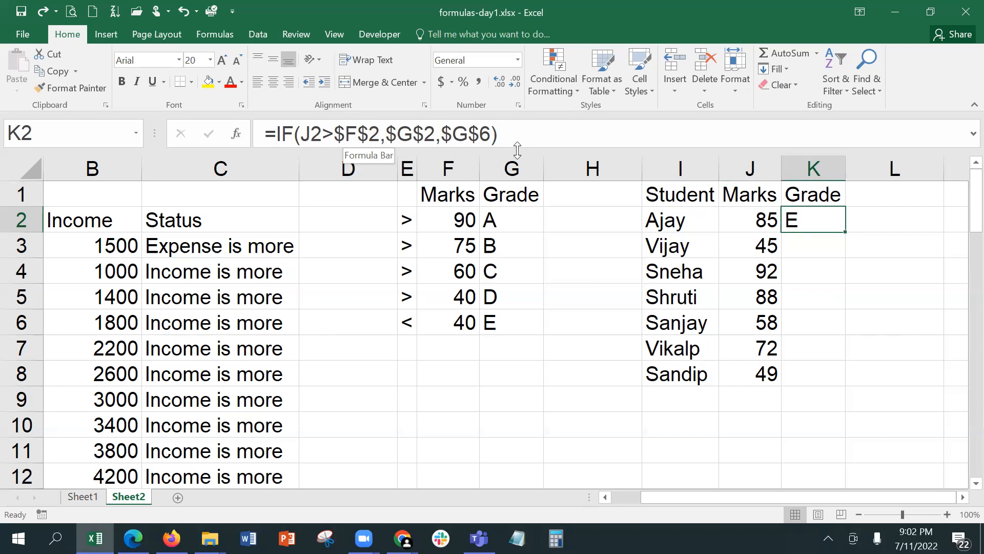
{"action": "left_click_drag", "start_coordinate": [274, 134], "coordinate": [446, 134]}
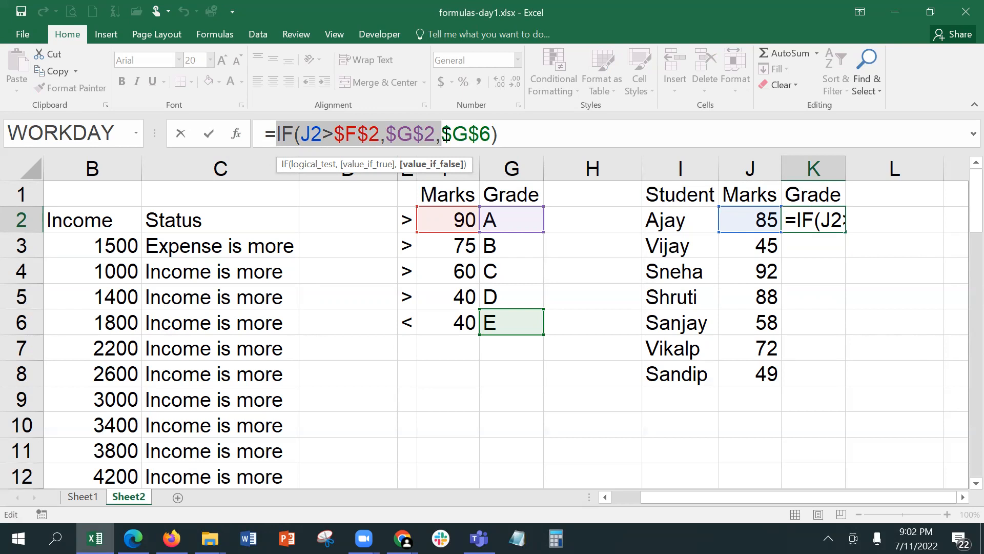
{"action": "key", "text": "ctrl+c"}
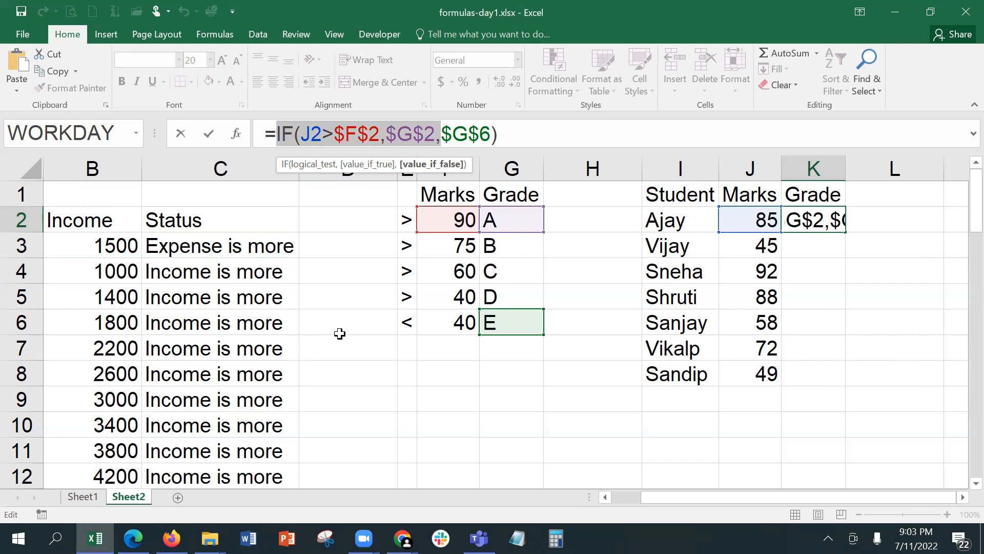
{"action": "left_click", "coordinate": [235, 135]}
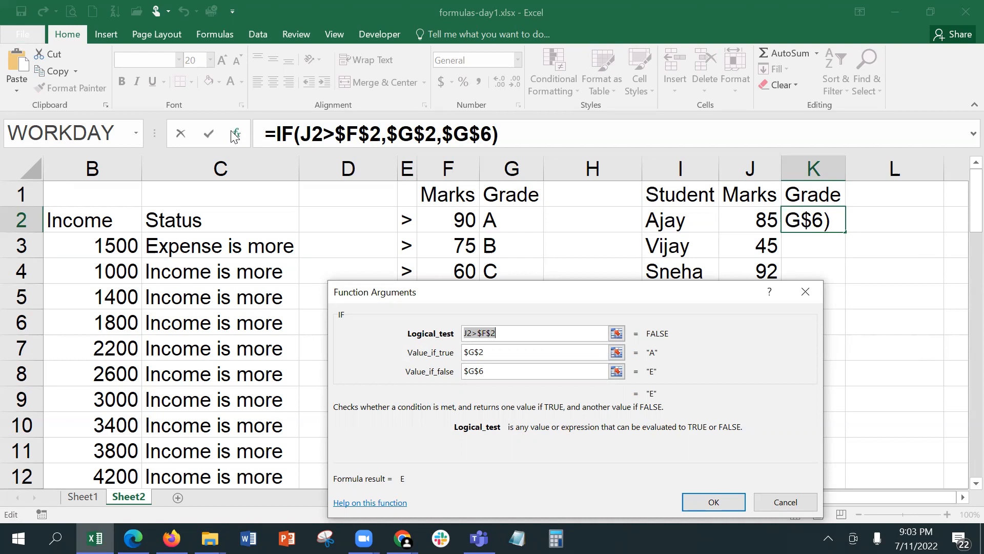
{"action": "left_click", "coordinate": [714, 502]}
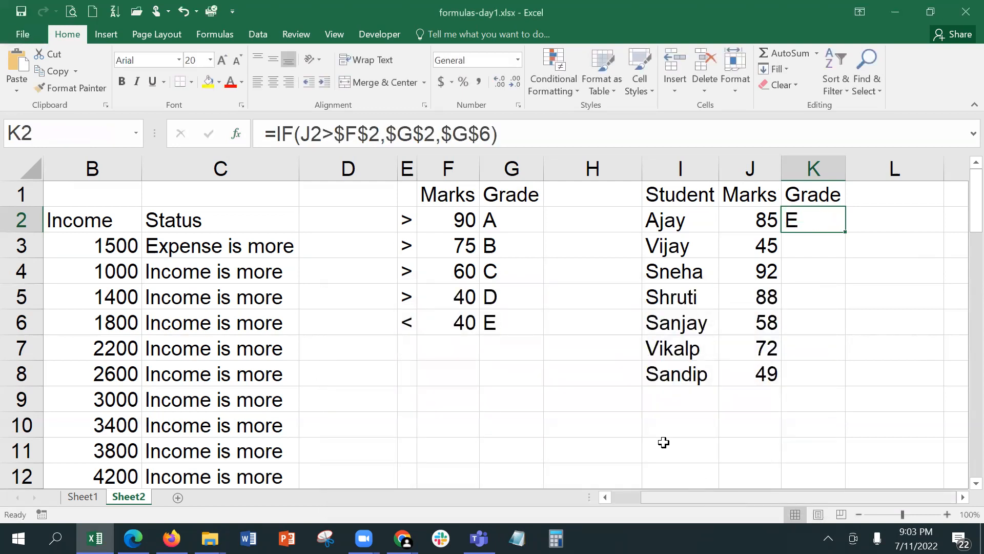
{"action": "left_click", "coordinate": [833, 245]}
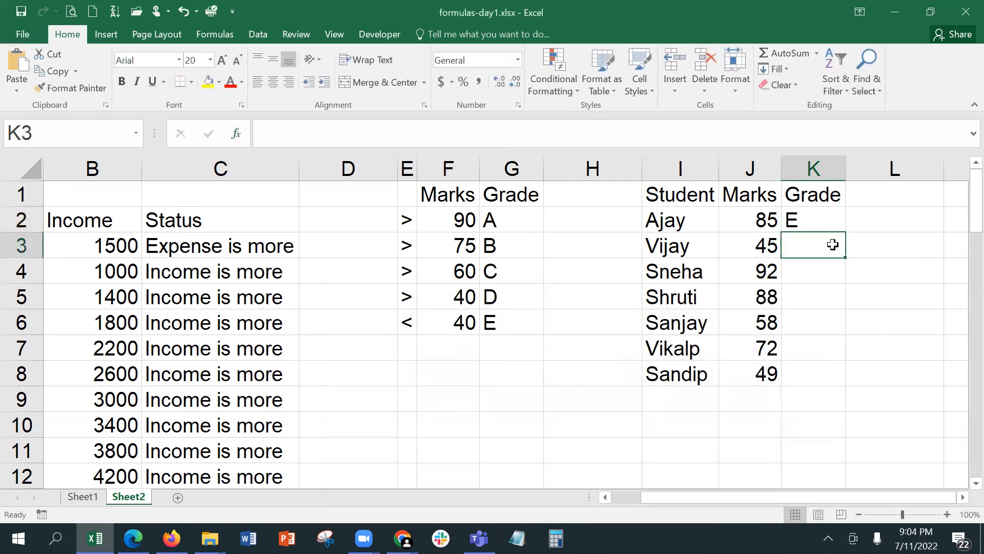
{"action": "type", "text": "=if"}
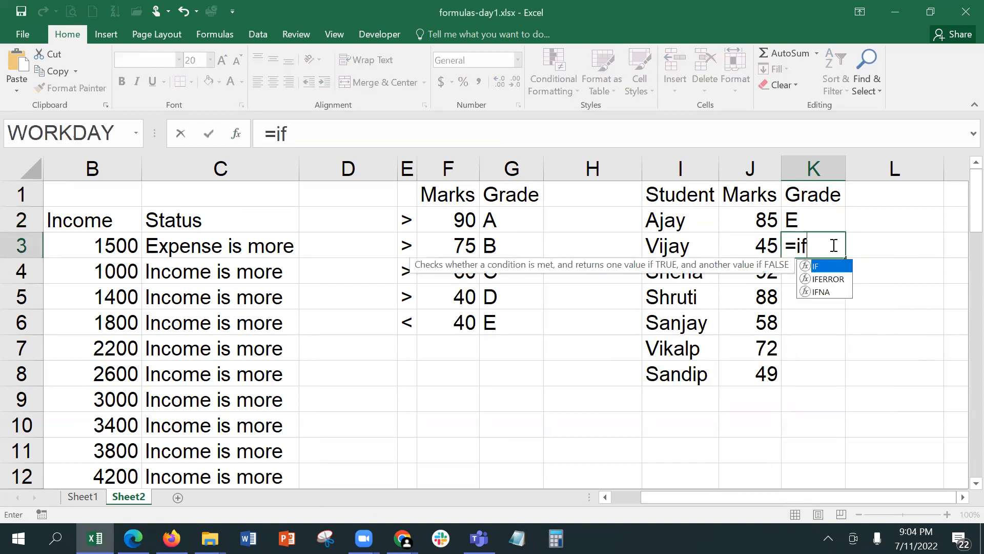
{"action": "key", "text": "Tab"}
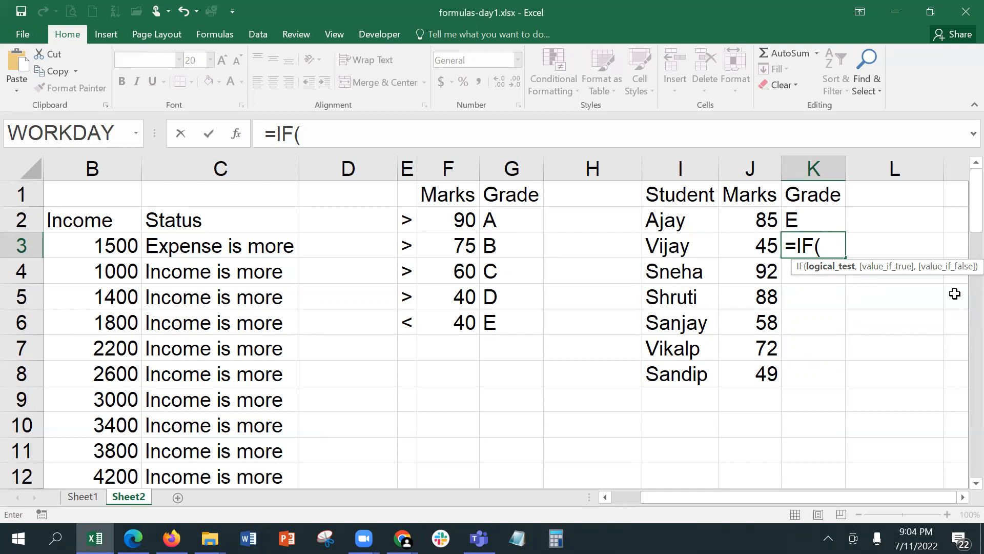
{"action": "key", "text": "BackSpace"}
{"action": "key", "text": "BackSpace"}
{"action": "key", "text": "BackSpace"}
{"action": "key", "text": "BackSpace"}
{"action": "key", "text": "Escape"}
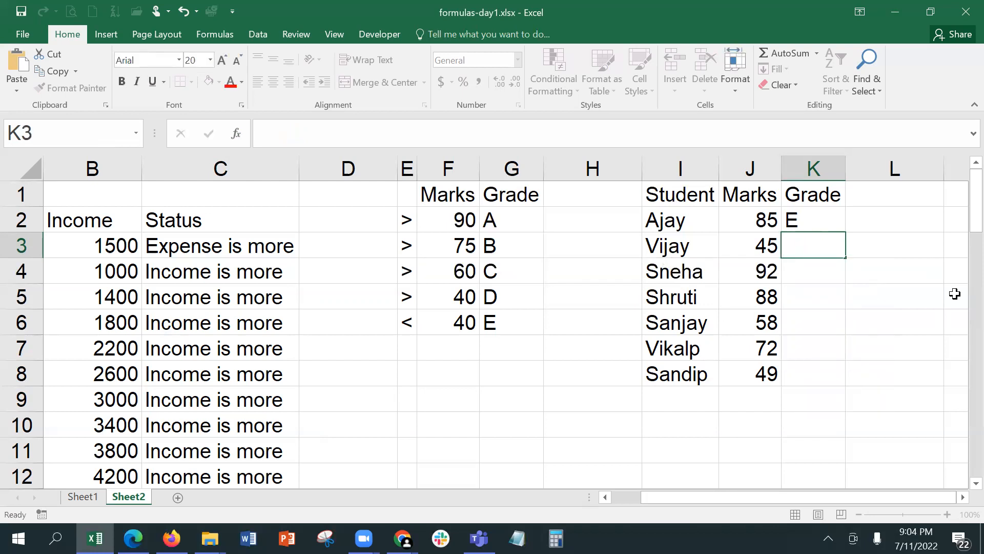
Step: Highlight the whole IF expression after the equals sign in the K2 formula for review
{"action": "key", "text": "Down"}
{"action": "left_click", "coordinate": [803, 212]}
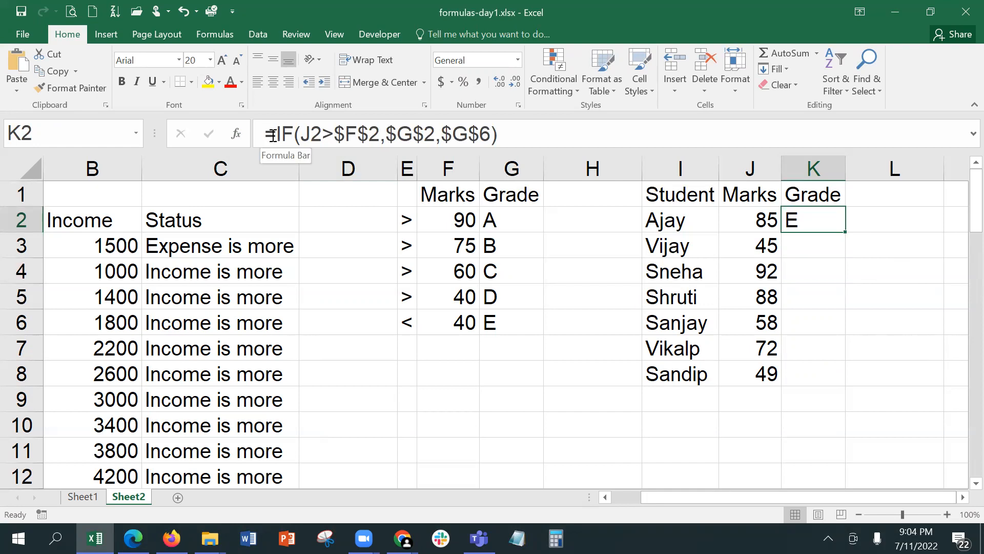
{"action": "left_click_drag", "start_coordinate": [276, 134], "coordinate": [609, 141]}
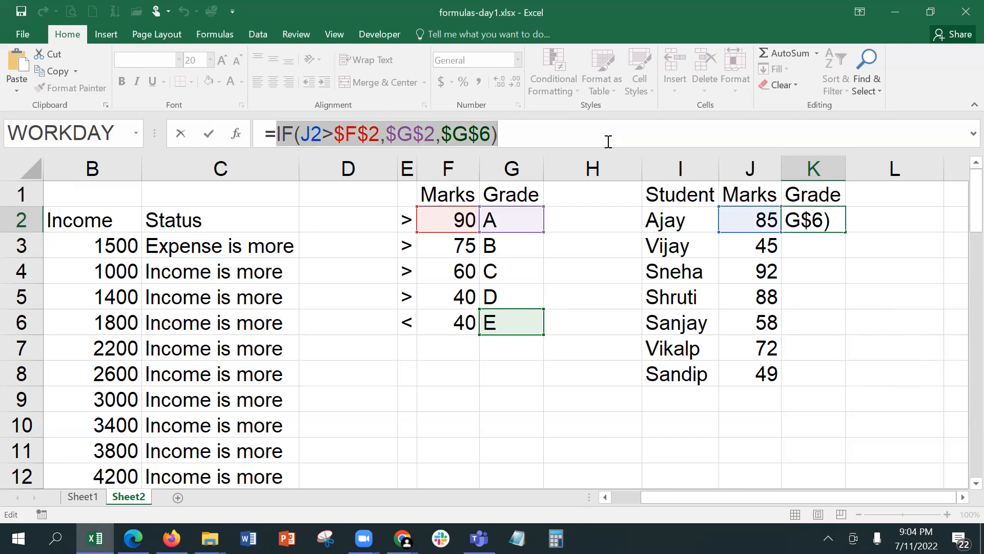
{"action": "key", "text": "Return"}
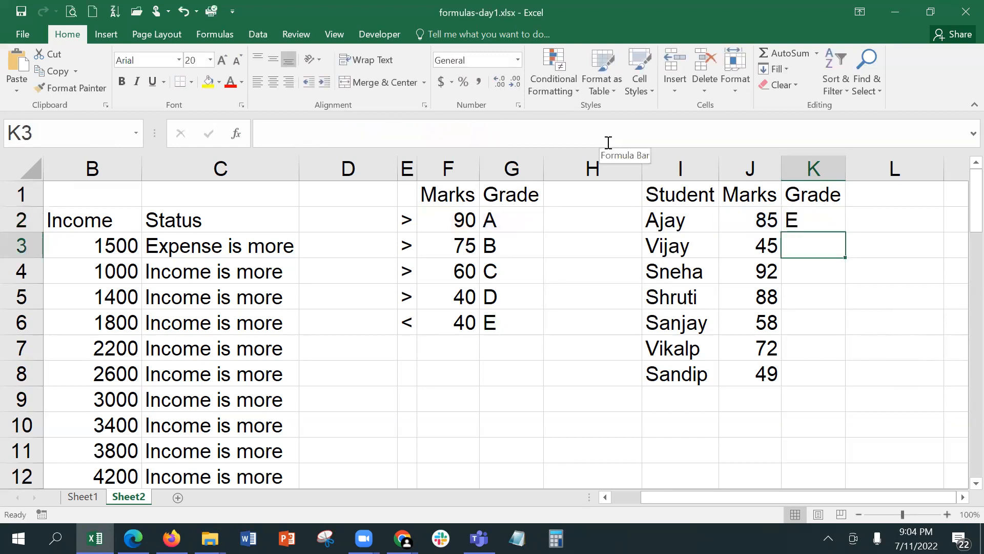
Step: Replace the value-if-false argument of the IF function in K2 with the nested expression IF(J2>$F$2,$G$2,$G$6)
{"action": "left_click", "coordinate": [806, 217]}
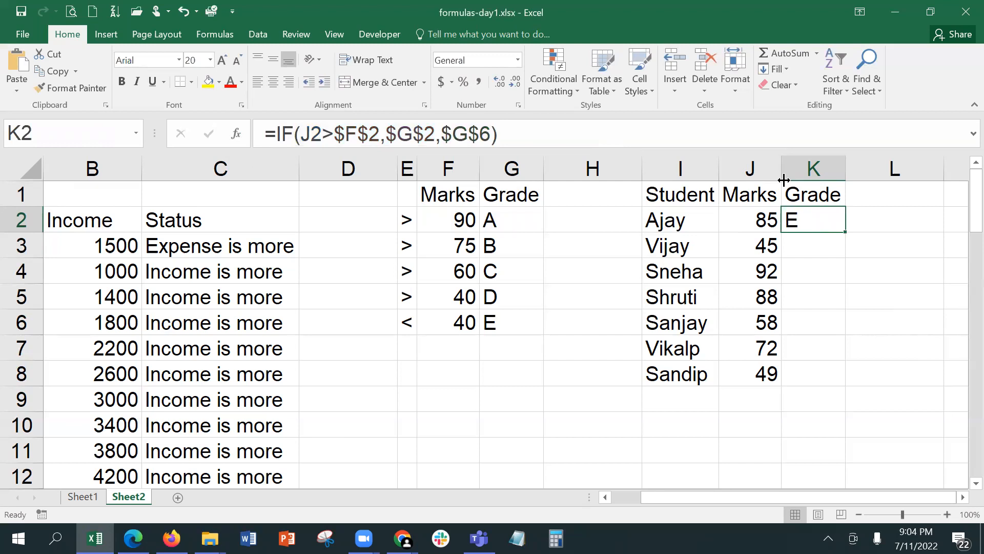
{"action": "left_click", "coordinate": [236, 134]}
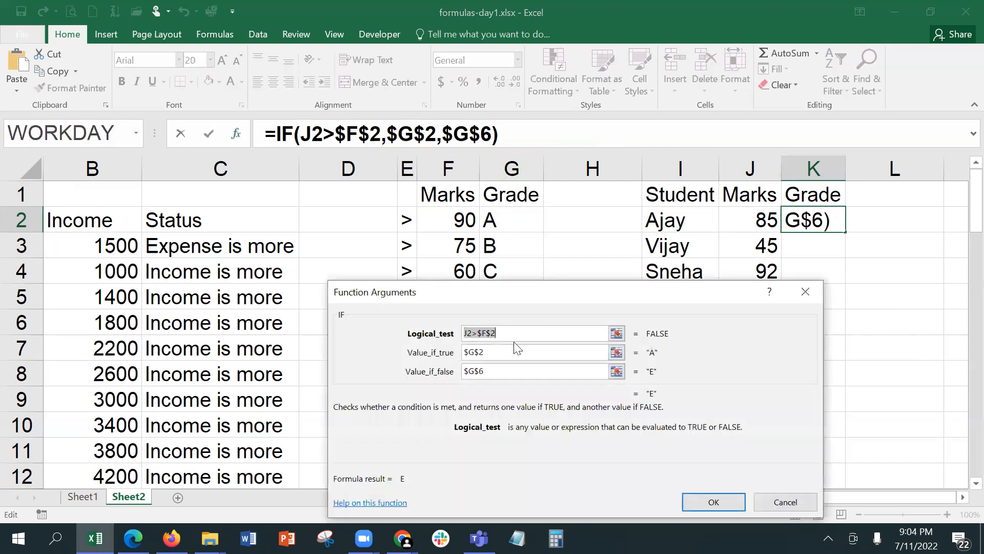
{"action": "left_click", "coordinate": [504, 356]}
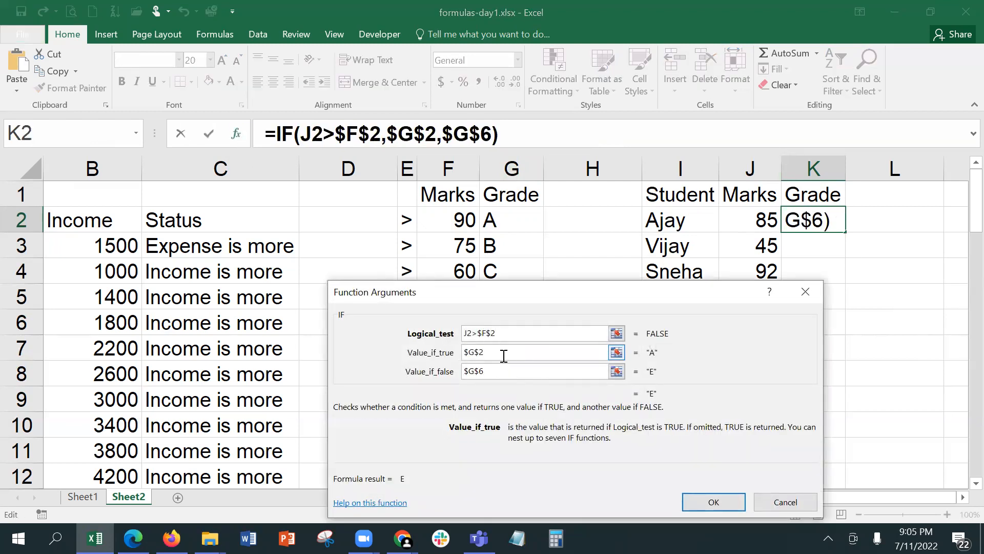
{"action": "left_click", "coordinate": [518, 373]}
{"action": "left_click_drag", "start_coordinate": [474, 372], "coordinate": [486, 373]}
{"action": "left_click", "coordinate": [485, 373]}
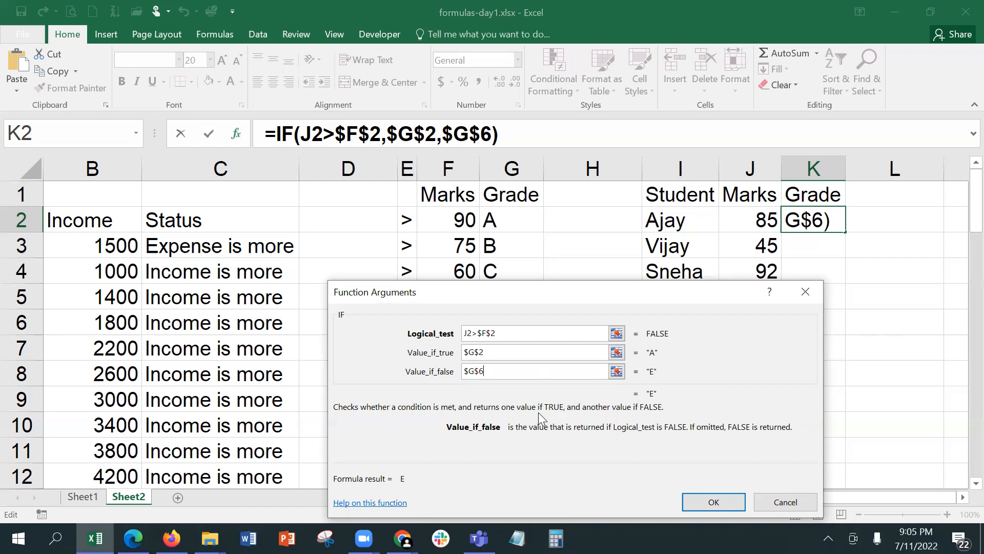
{"action": "key", "text": "BackSpace"}
{"action": "key", "text": "BackSpace"}
{"action": "key", "text": "BackSpace"}
{"action": "key", "text": "BackSpace"}
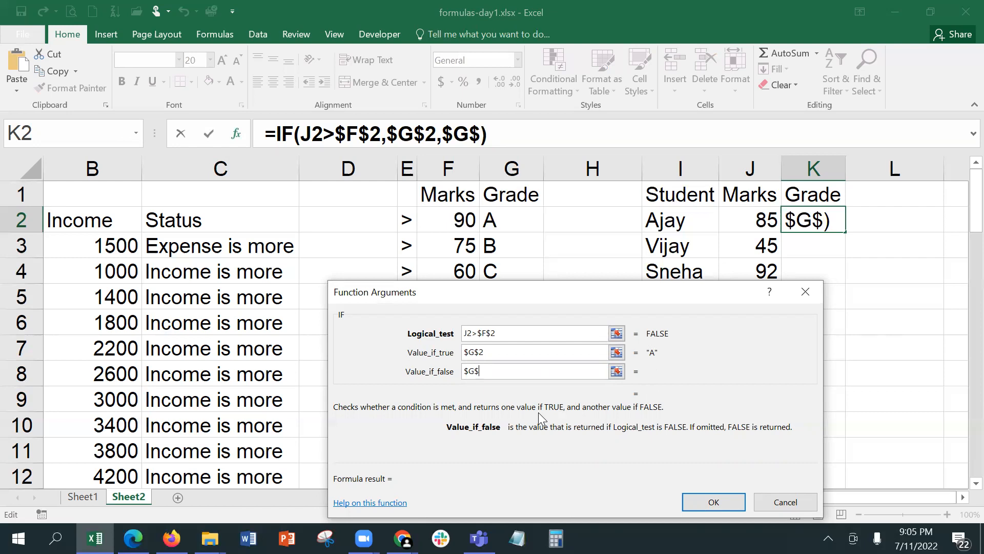
{"action": "type", "text": "IF(J2>$F$2,$G$2,$G$6)"}
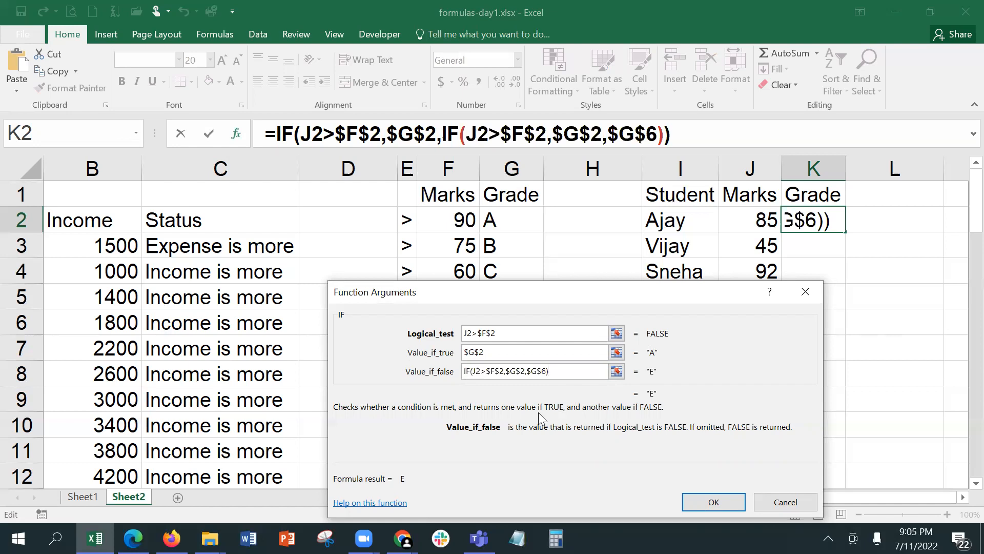
Step: Change the nested IF in K2 to test against $F$3 and return $G$3, and apply the formula
{"action": "left_click", "coordinate": [500, 371]}
{"action": "key", "text": "Delete"}
{"action": "type", "text": "3"}
{"action": "left_click", "coordinate": [522, 372]}
{"action": "key", "text": "Delete"}
{"action": "type", "text": "3"}
{"action": "left_click", "coordinate": [697, 498]}
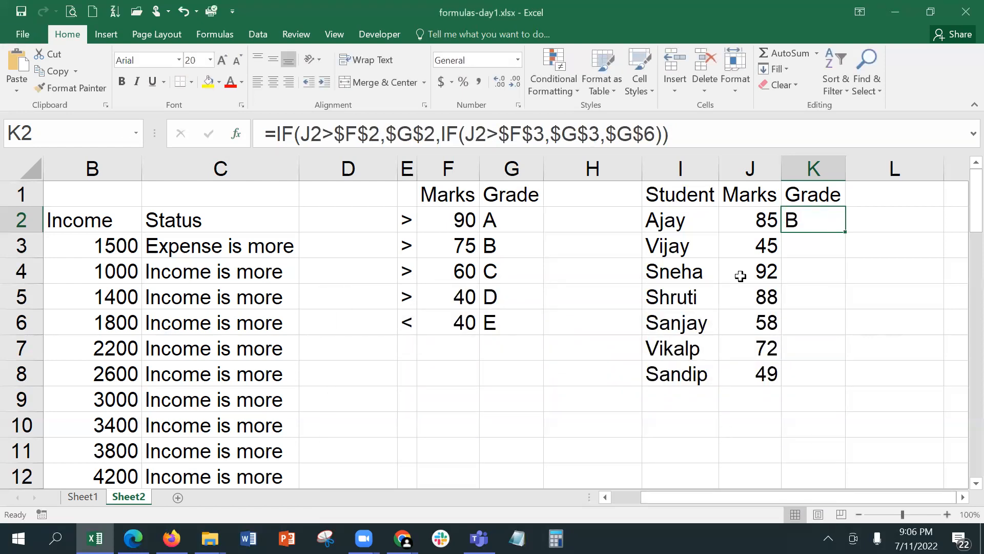
Step: Test the two-level K2 formula by entering marks of 95, 88 and 70 in J2
{"action": "left_click", "coordinate": [747, 216]}
{"action": "type", "text": "95"}
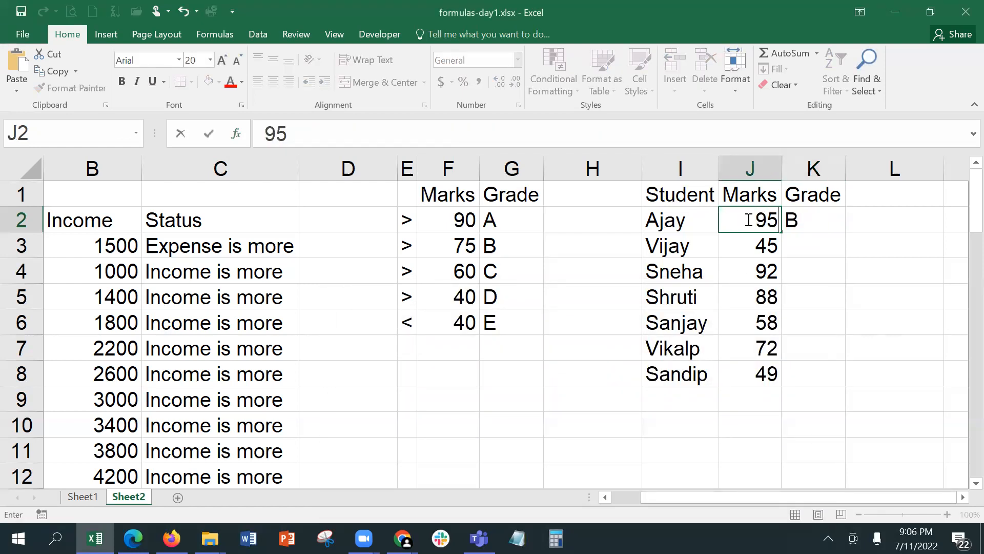
{"action": "key", "text": "Return"}
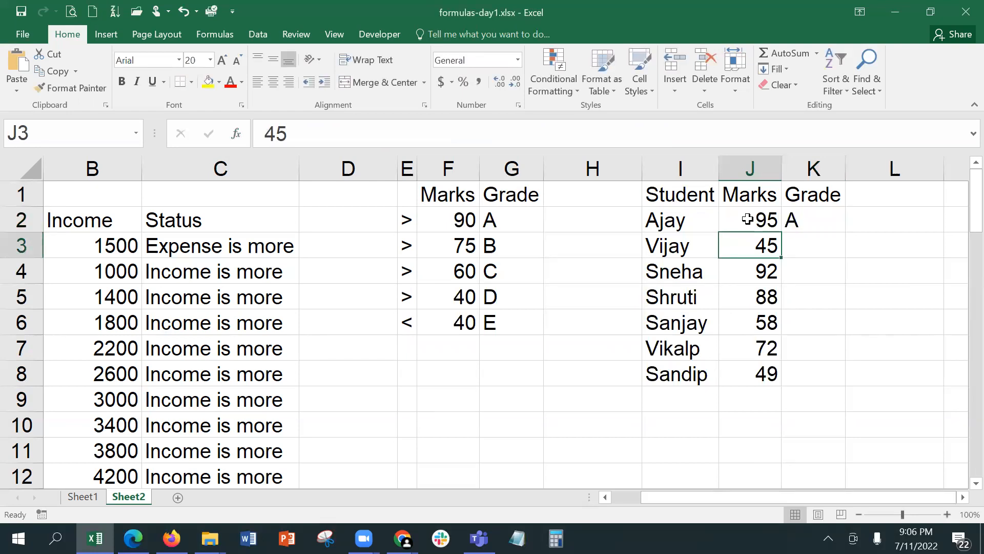
{"action": "left_click", "coordinate": [748, 219]}
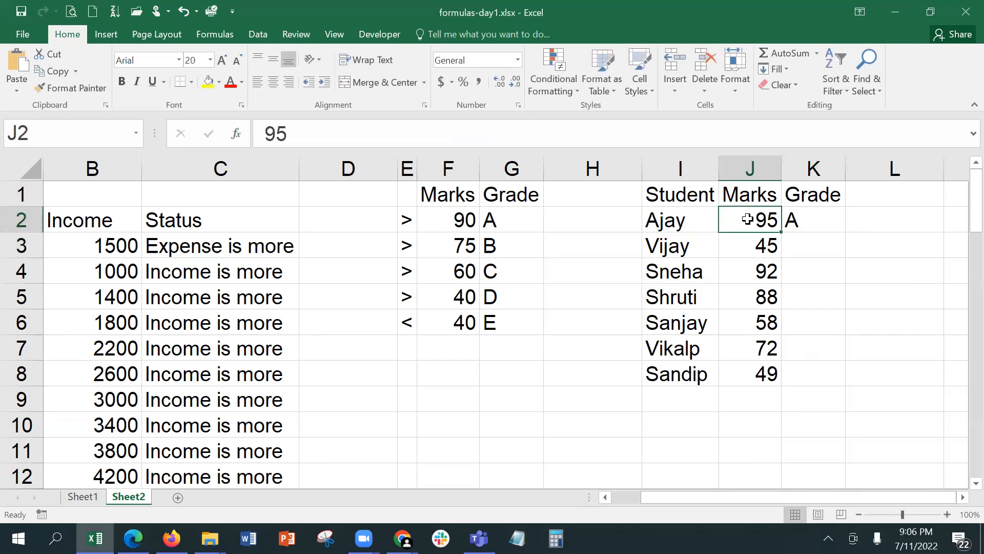
{"action": "type", "text": "88"}
{"action": "key", "text": "Return"}
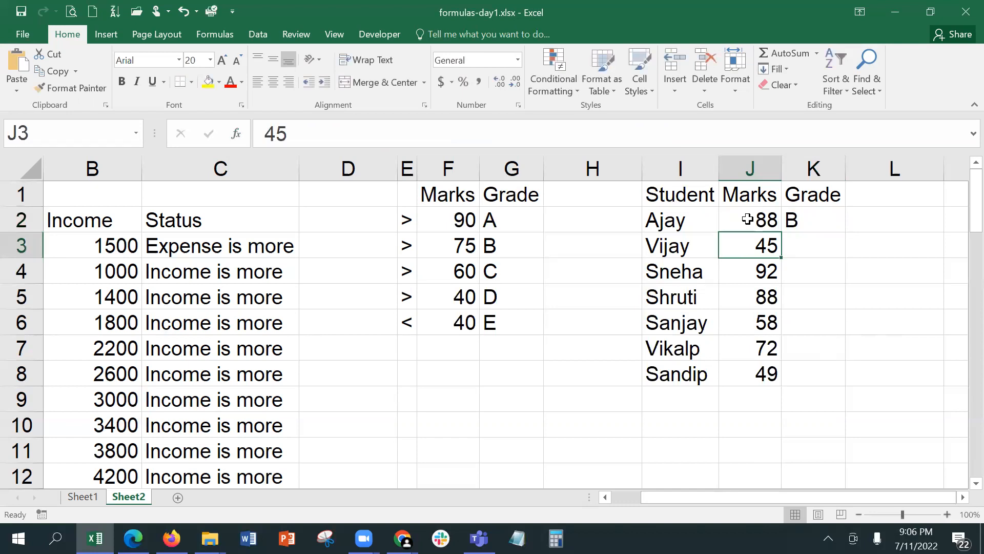
{"action": "left_click", "coordinate": [747, 219]}
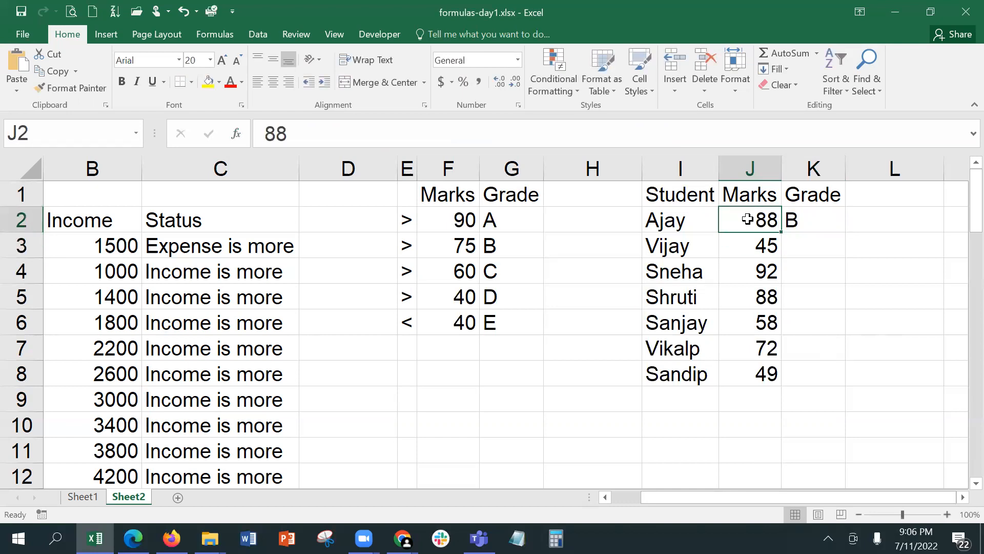
{"action": "type", "text": "70"}
{"action": "key", "text": "Return"}
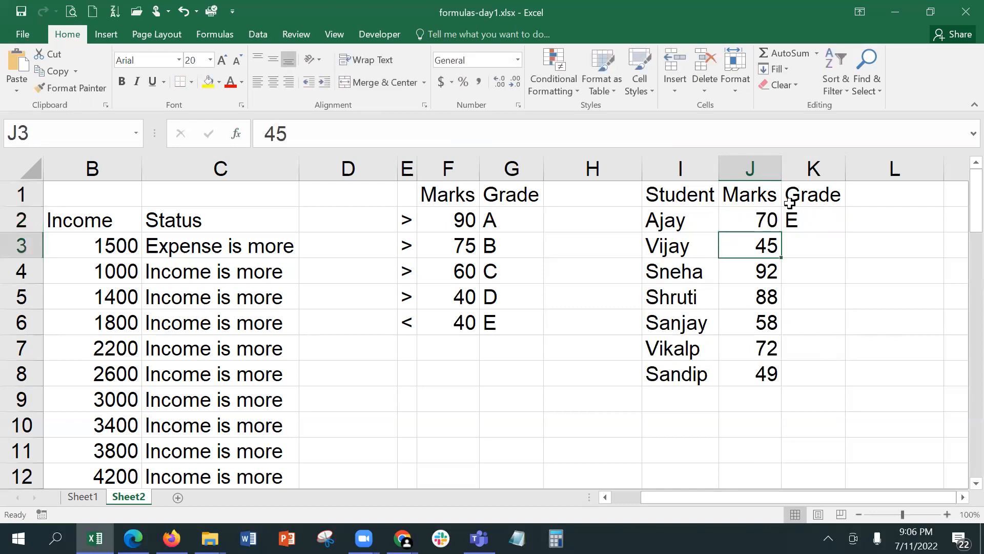
Step: Replace the final $G$6 argument in the K2 formula with a third nested IF(J2>$F$2,$G$2,$G$6)
{"action": "left_click", "coordinate": [448, 246]}
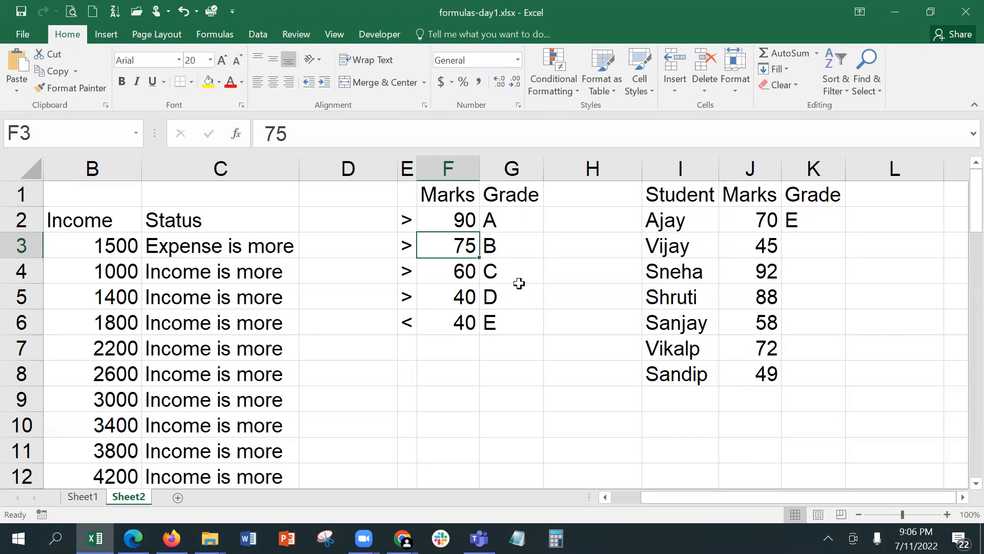
{"action": "left_click", "coordinate": [798, 217]}
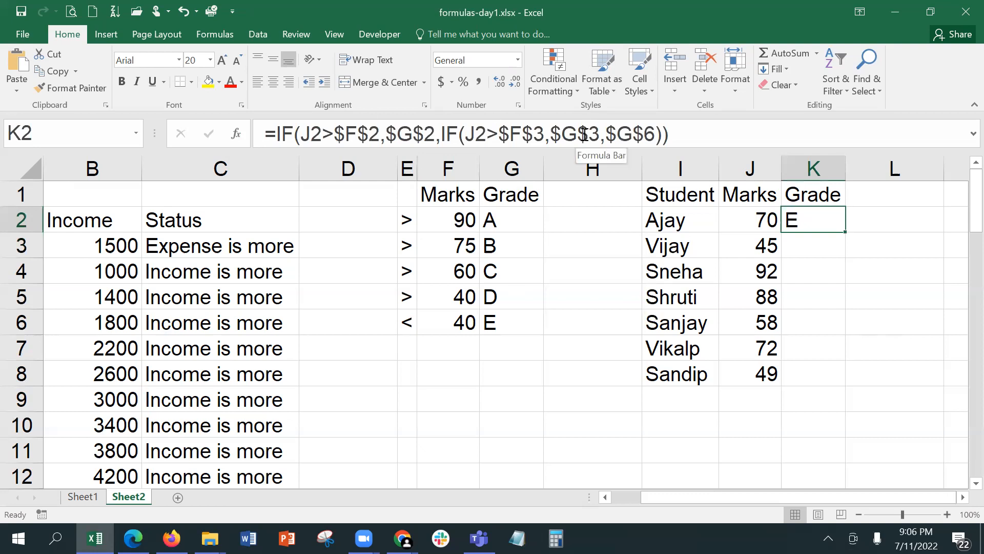
{"action": "left_click_drag", "start_coordinate": [606, 134], "coordinate": [655, 135]}
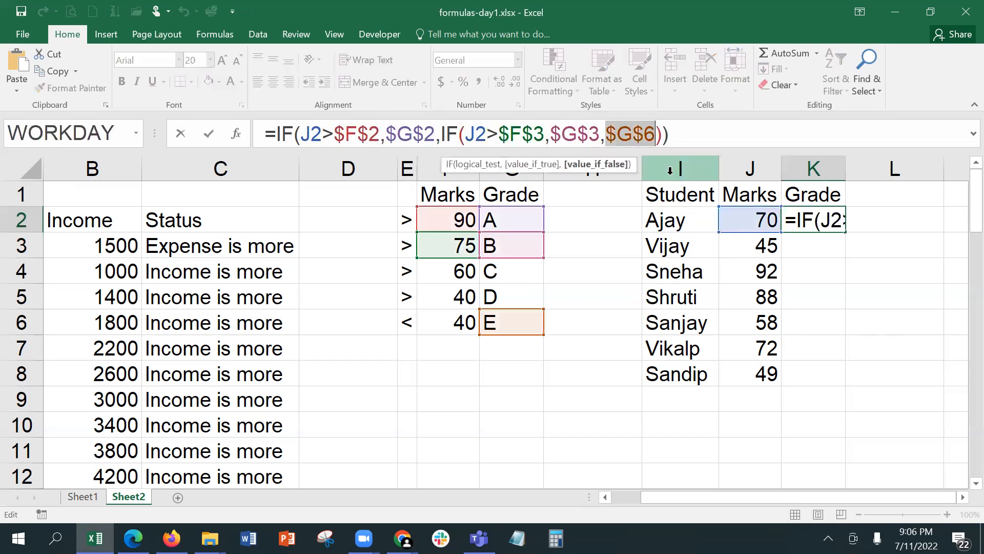
{"action": "type", "text": "IF(J2>$F$2,$G$2,$G$6)"}
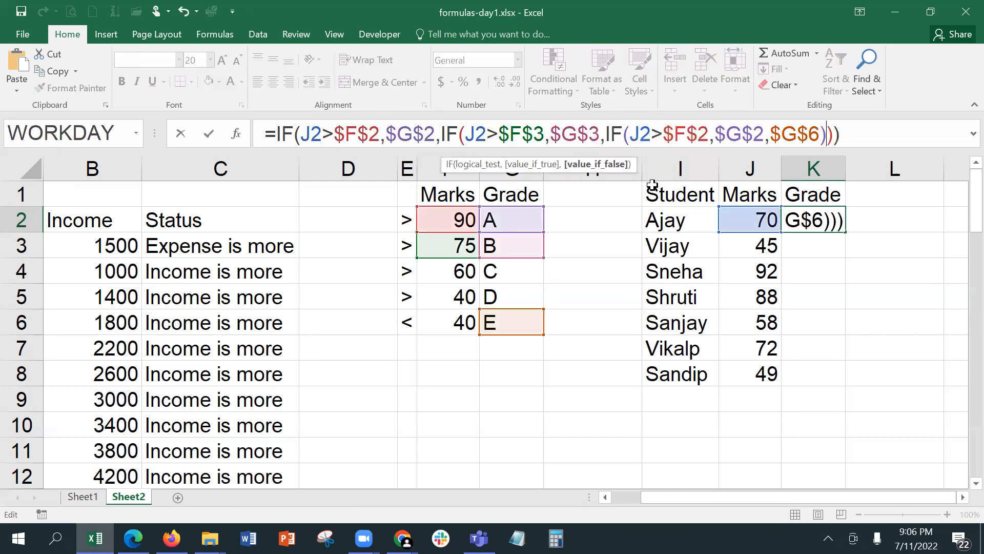
Step: Change the third nested IF in K2 to test against $F$4 and return $G$4, and apply the formula
{"action": "left_click", "coordinate": [699, 135]}
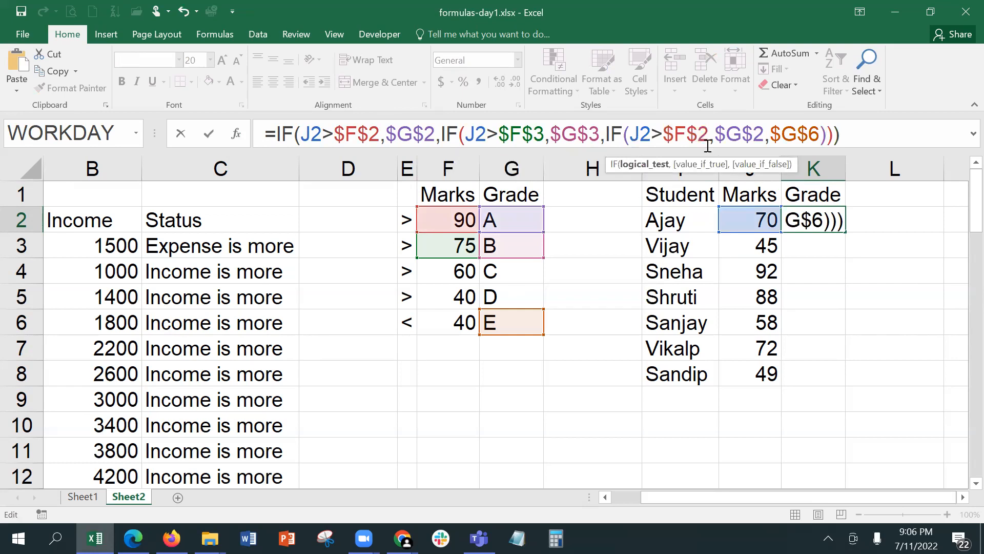
{"action": "key", "text": "Delete"}
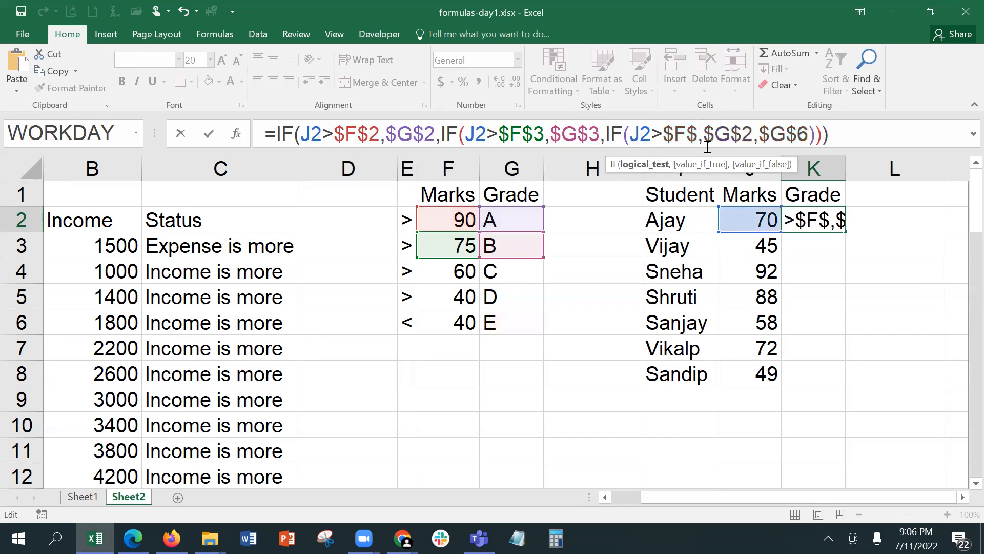
{"action": "type", "text": "4"}
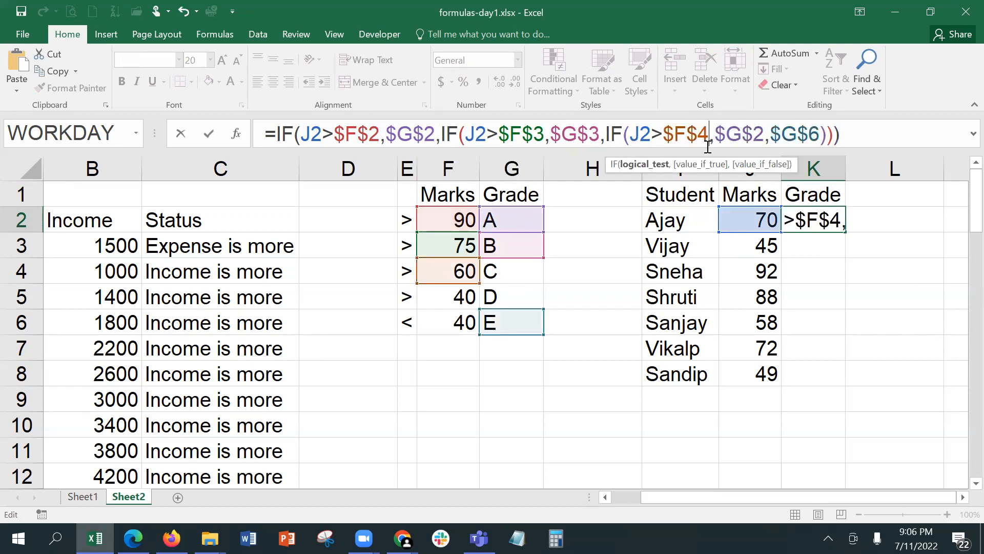
{"action": "left_click", "coordinate": [763, 134]}
{"action": "key", "text": "BackSpace"}
{"action": "type", "text": "4"}
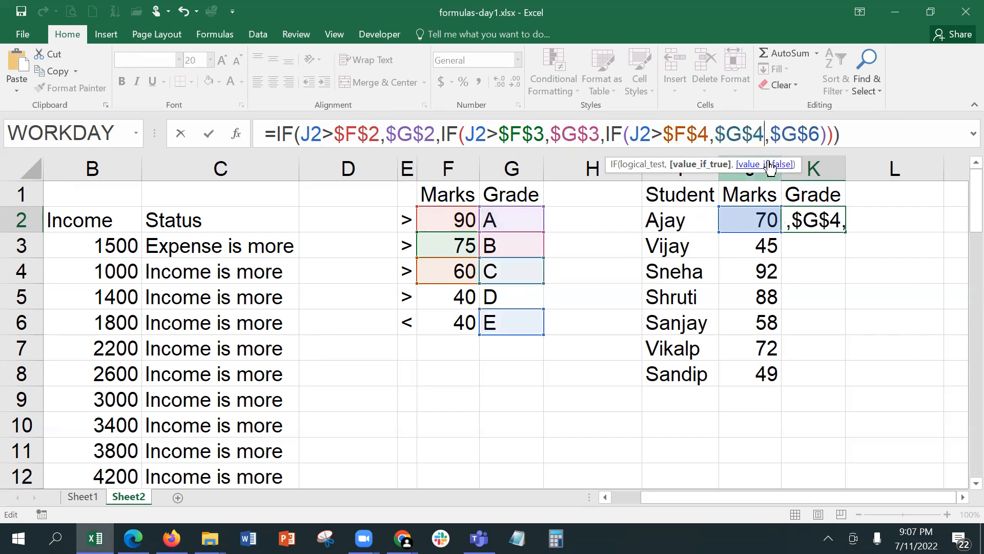
{"action": "left_click", "coordinate": [818, 137]}
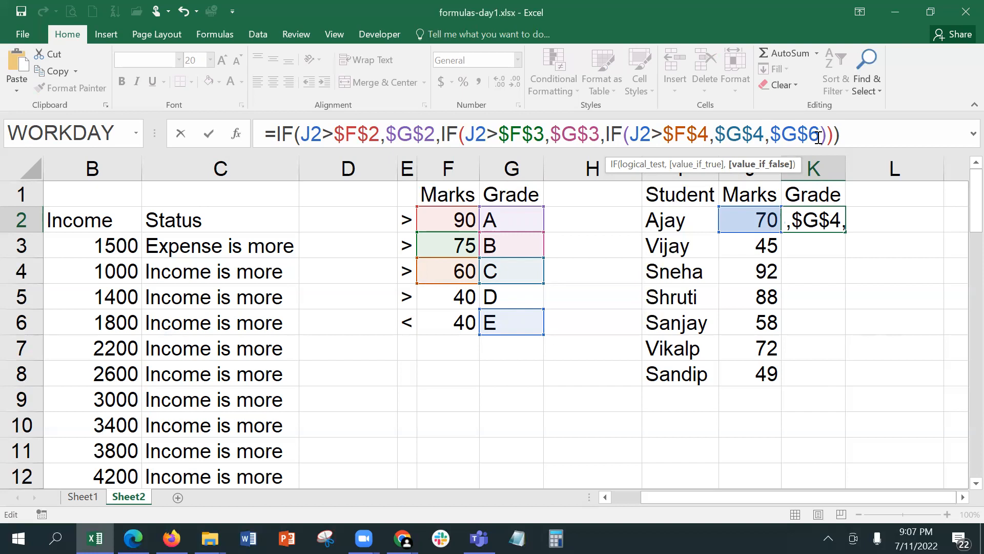
{"action": "key", "text": "Return"}
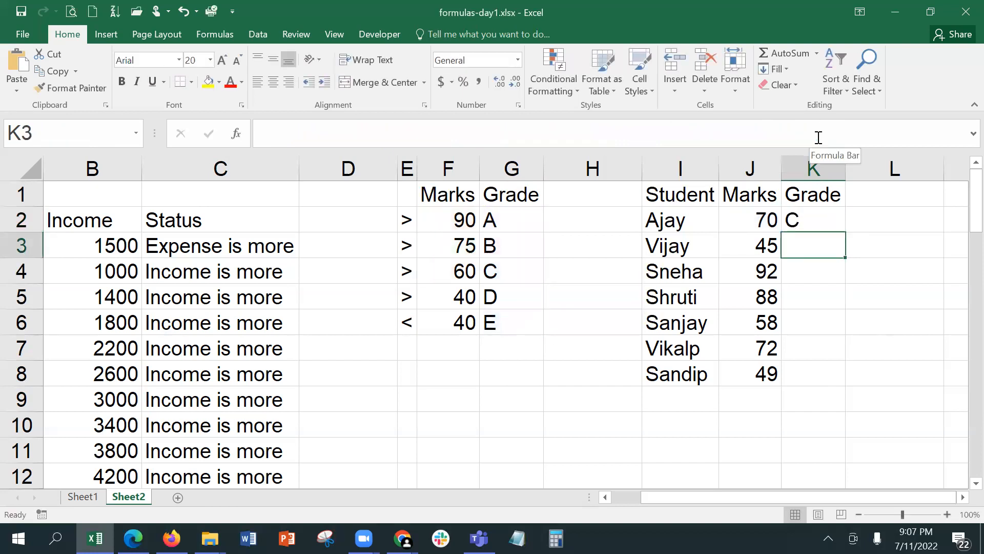
Step: Test the three-level K2 formula by entering marks of 97, 87, 62 and 30 in J2
{"action": "key", "text": "Up"}
{"action": "key", "text": "Left"}
{"action": "type", "text": "97"}
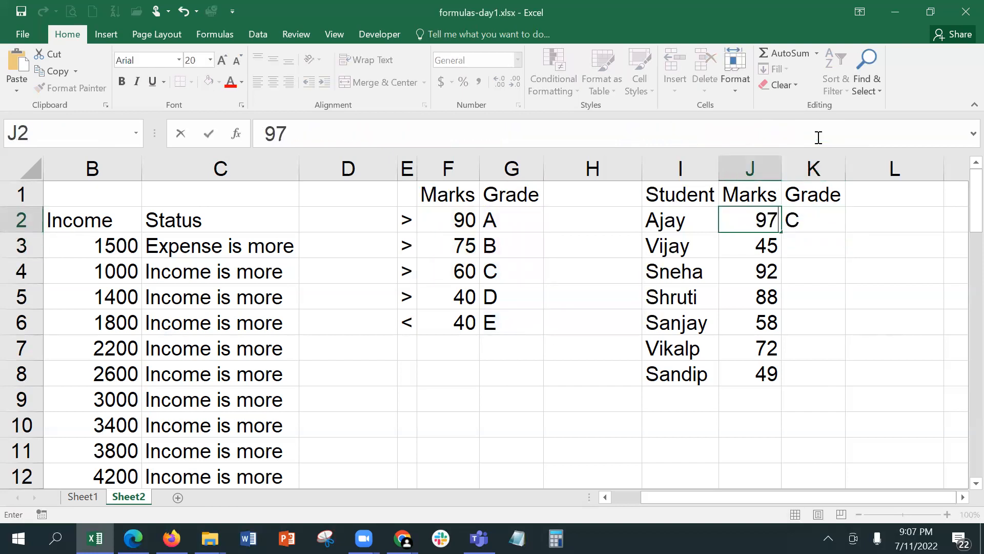
{"action": "key", "text": "Return"}
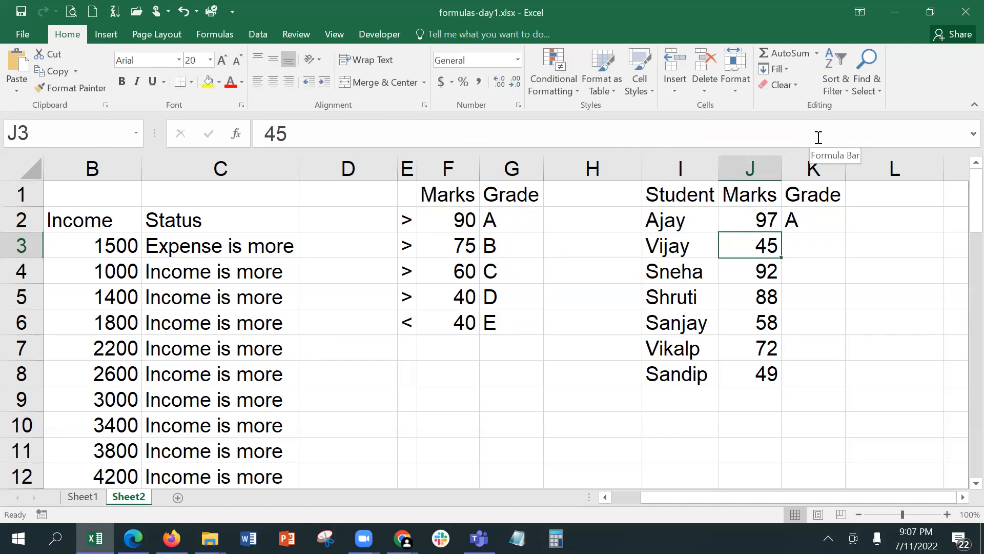
{"action": "key", "text": "Up"}
{"action": "type", "text": "87"}
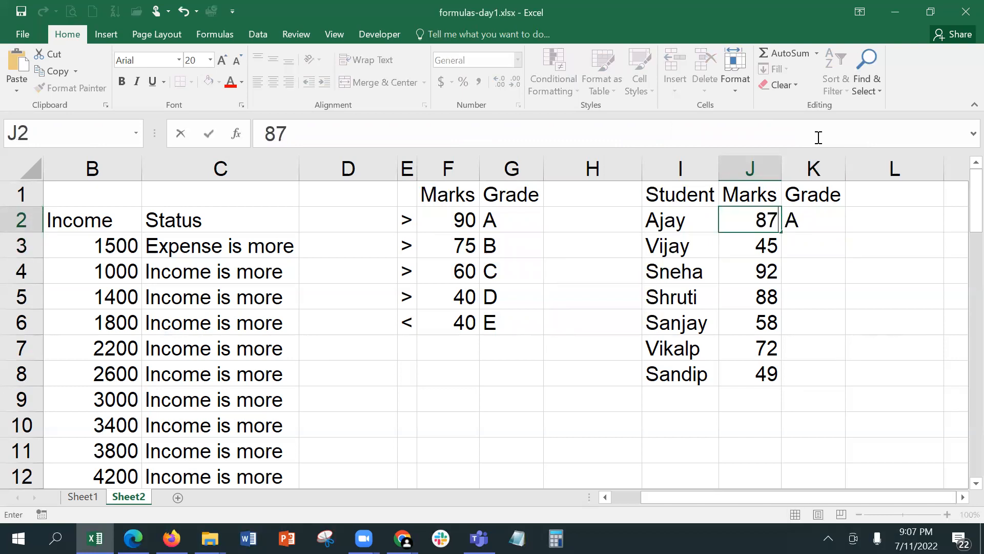
{"action": "key", "text": "Return"}
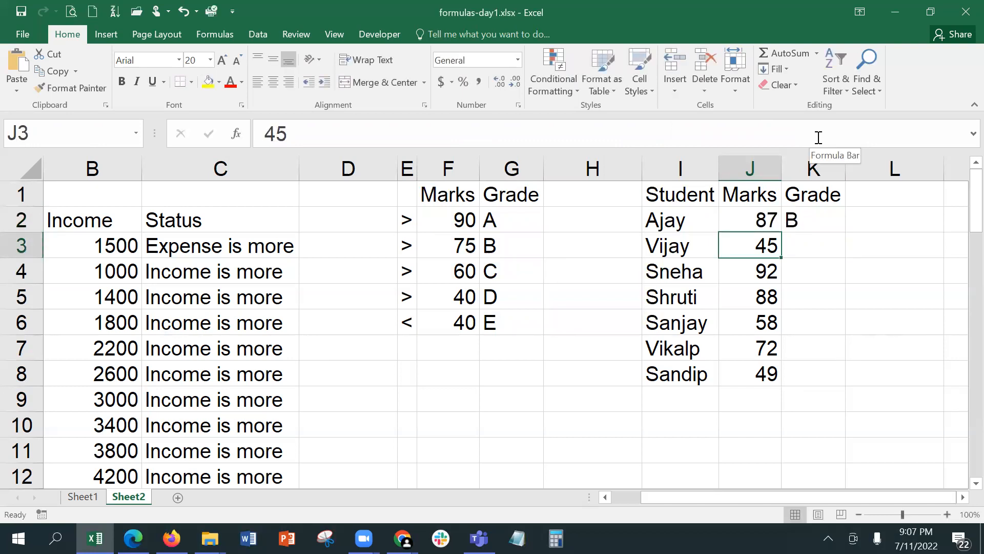
{"action": "key", "text": "Up"}
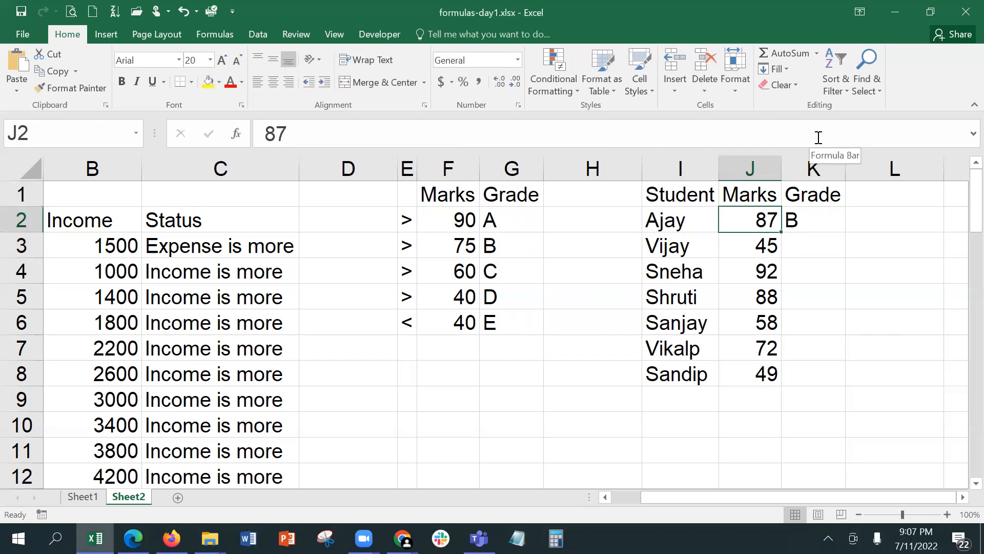
{"action": "type", "text": "62"}
{"action": "key", "text": "Return"}
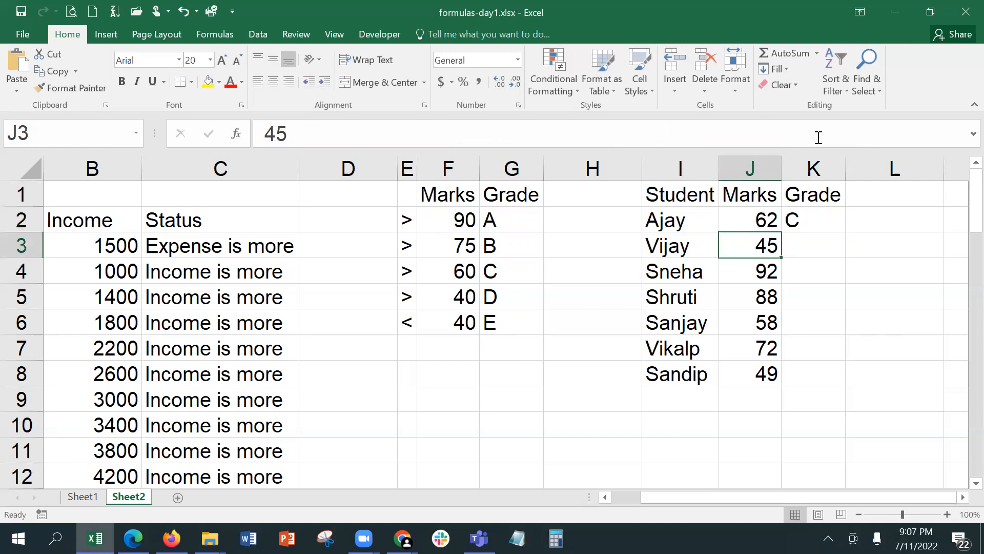
{"action": "key", "text": "Up"}
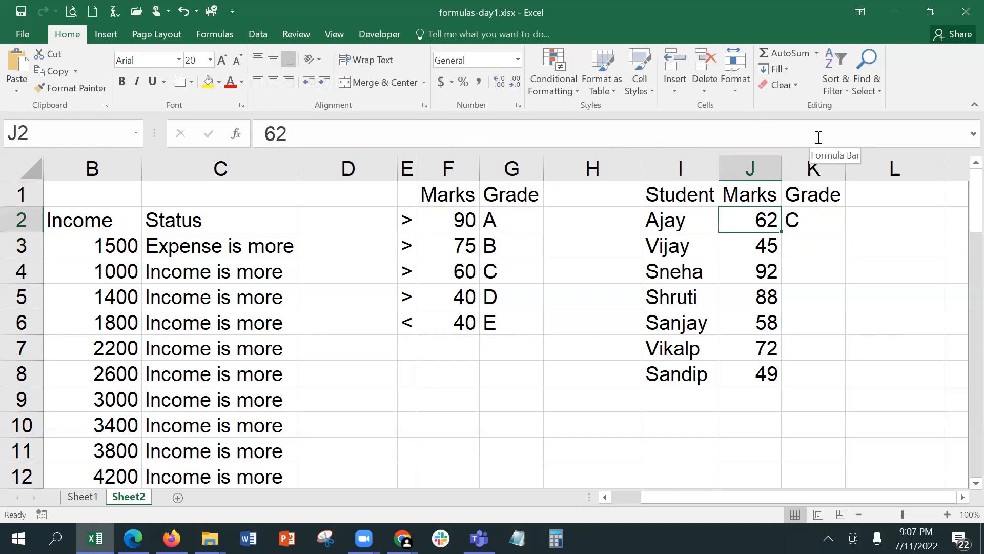
{"action": "type", "text": "40"}
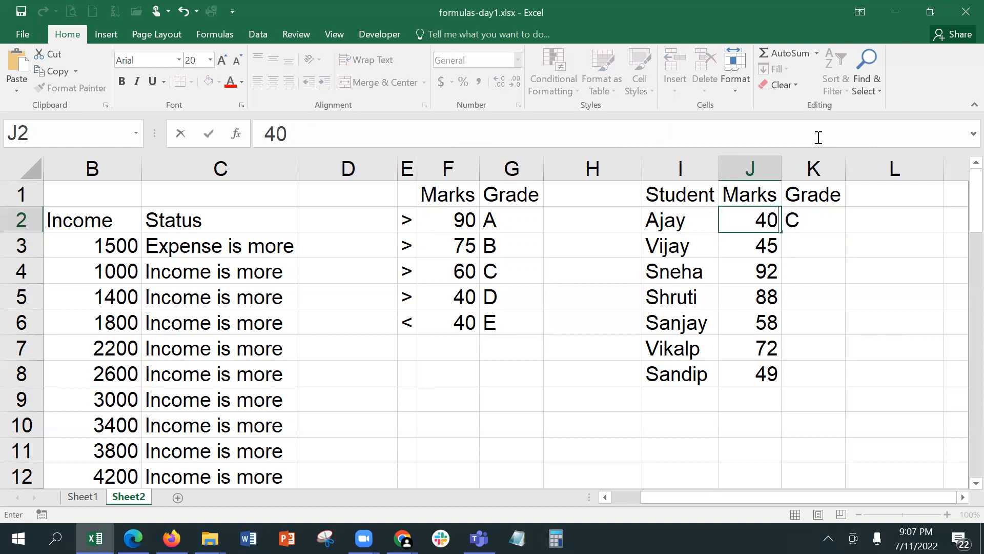
{"action": "key", "text": "BackSpace"}
{"action": "key", "text": "BackSpace"}
{"action": "type", "text": "30"}
{"action": "key", "text": "Return"}
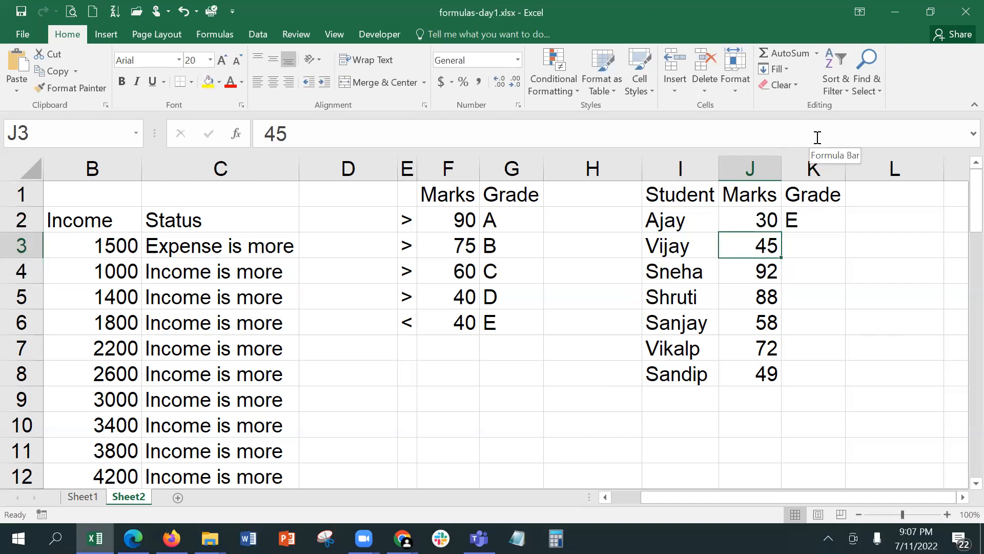
Step: Replace the final $G$6 argument in the K2 formula with a fourth nested IF(J2>$F$2,$G$2,$G$6)
{"action": "left_click", "coordinate": [797, 230]}
{"action": "left_click", "coordinate": [772, 222]}
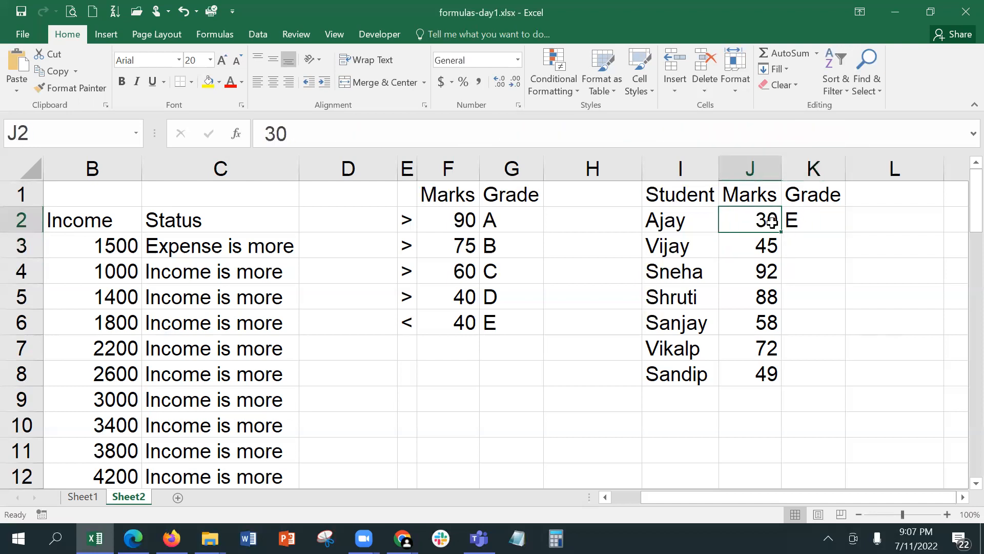
{"action": "left_click", "coordinate": [810, 218]}
{"action": "double_click", "coordinate": [812, 220]}
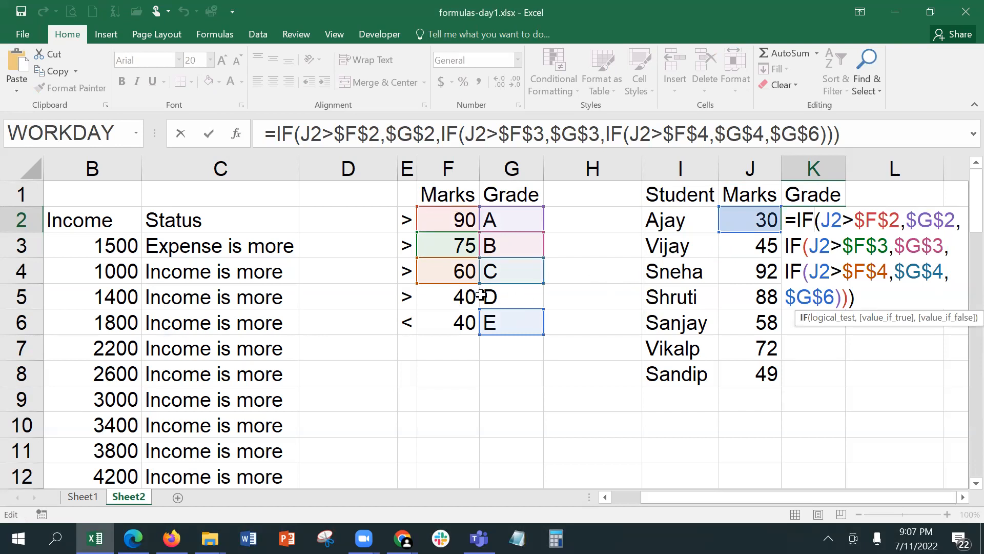
{"action": "left_click_drag", "start_coordinate": [771, 135], "coordinate": [815, 139]}
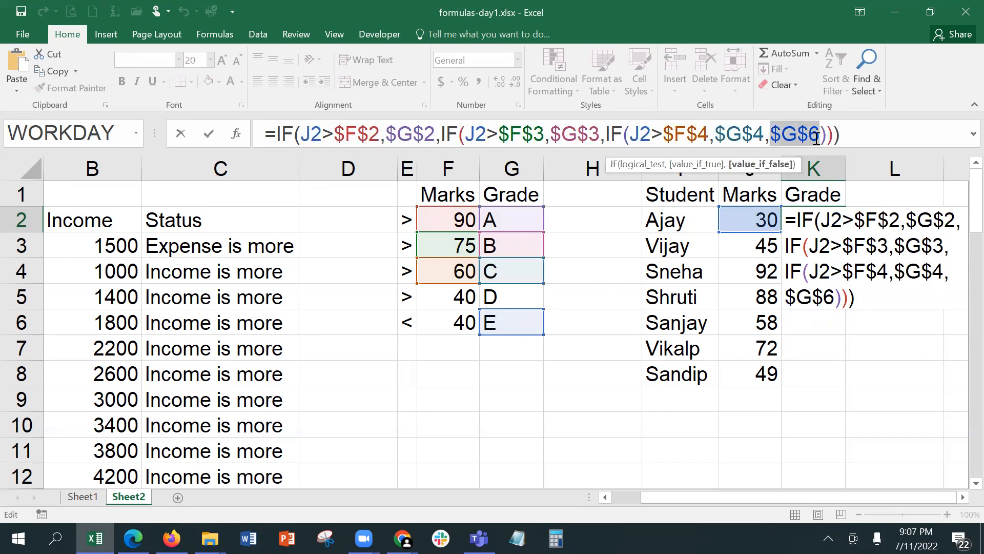
{"action": "type", "text": "IF(J2>$F$2,$G$2,$G$6)"}
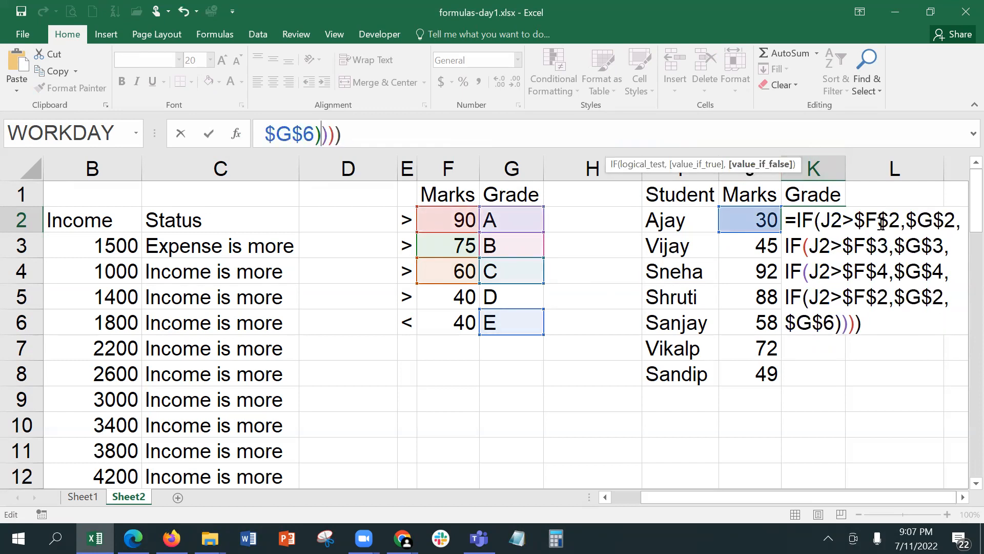
Step: Change the fourth nested IF in K2 to test against $F$5 and return $G$5, and apply the formula
{"action": "left_click", "coordinate": [878, 298]}
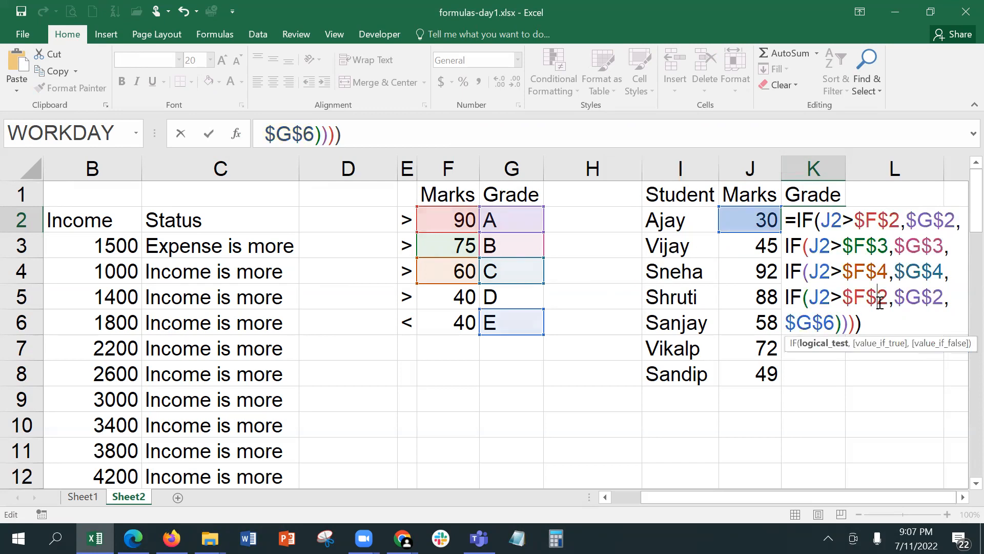
{"action": "key", "text": "Delete"}
{"action": "type", "text": "5"}
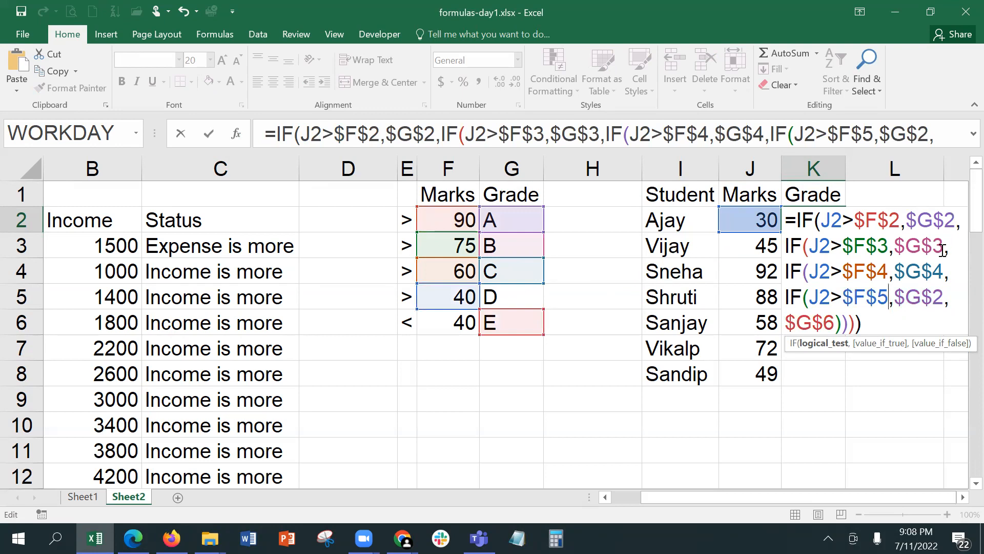
{"action": "left_click", "coordinate": [935, 297]}
{"action": "key", "text": "Delete"}
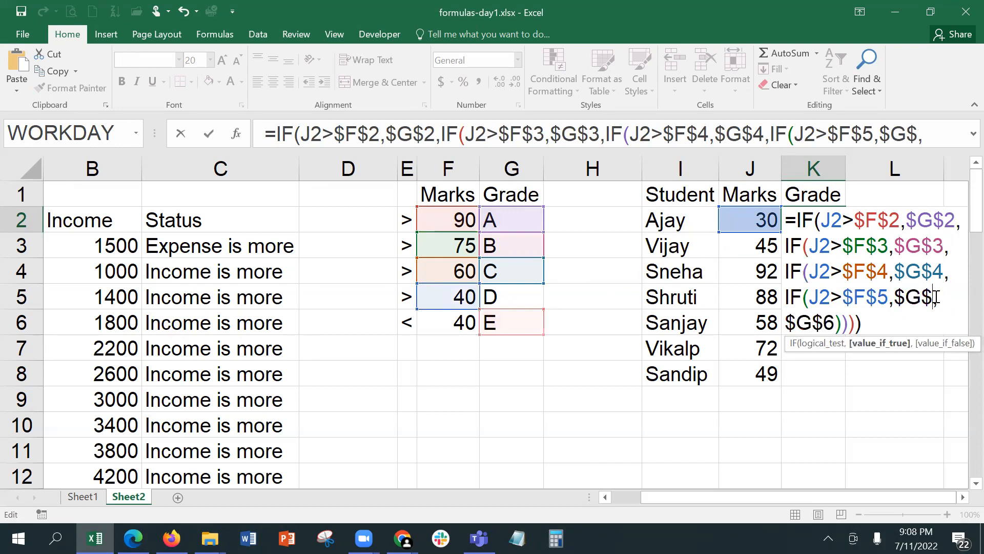
{"action": "type", "text": "5"}
{"action": "key", "text": "Return"}
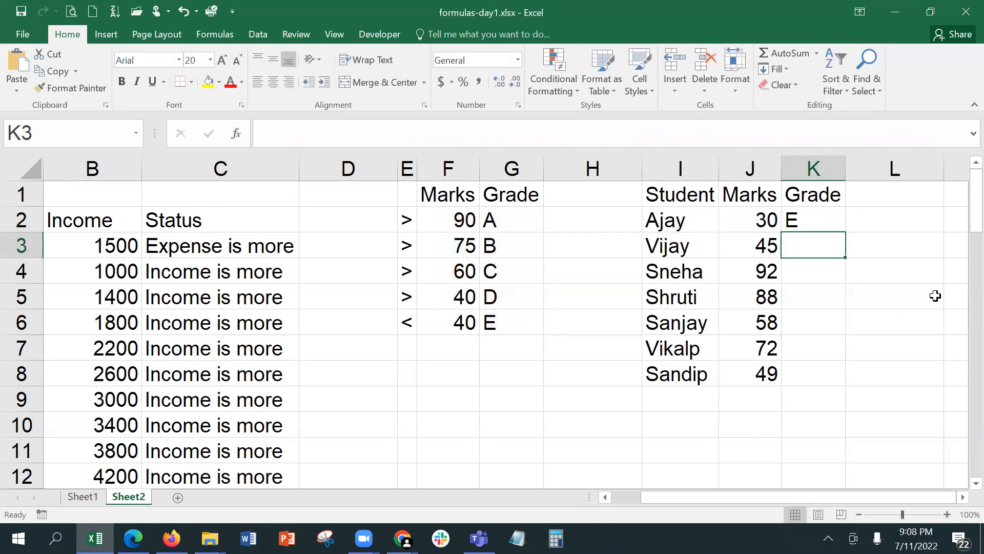
Step: Test the four-level K2 formula by entering marks of 42, 62, 78 and 99 in J2
{"action": "key", "text": "Up"}
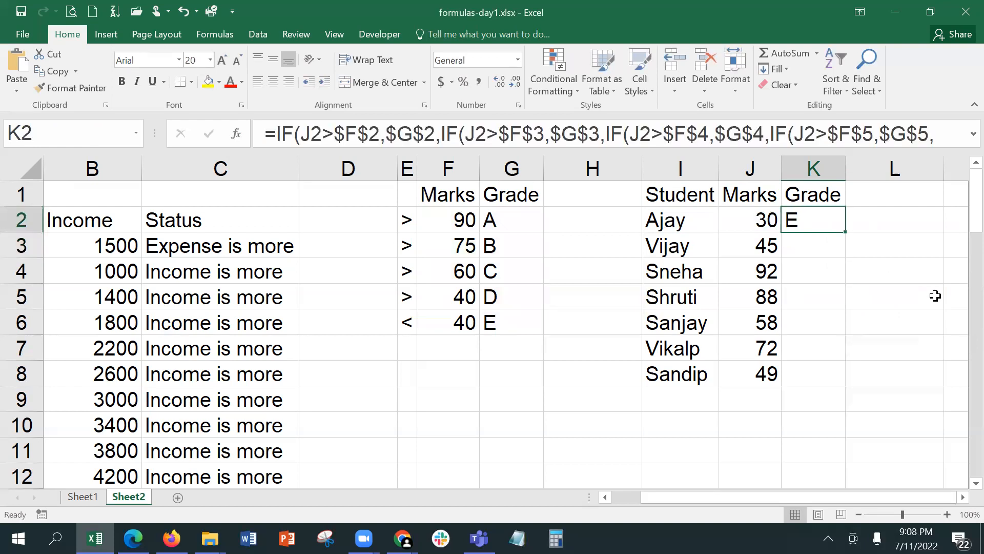
{"action": "key", "text": "Left"}
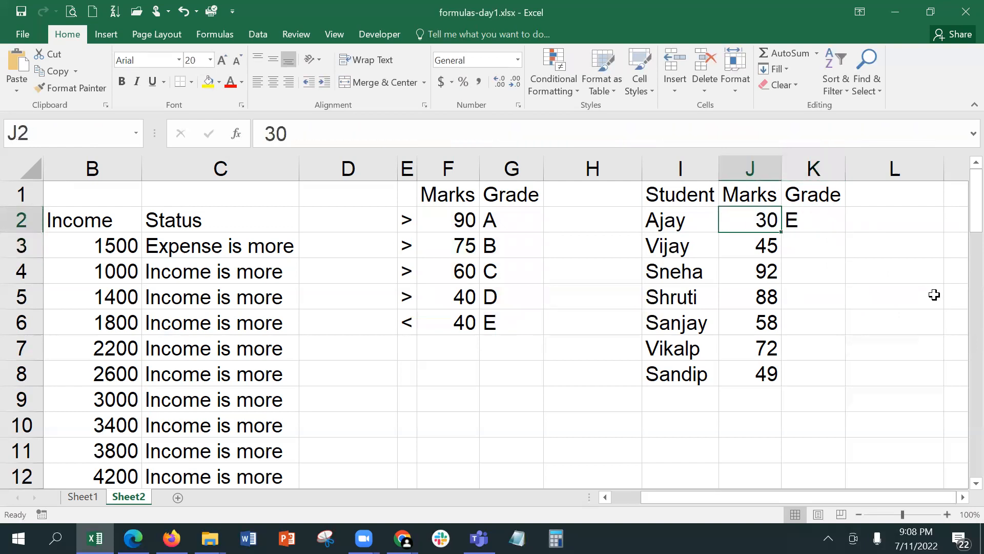
{"action": "type", "text": "42"}
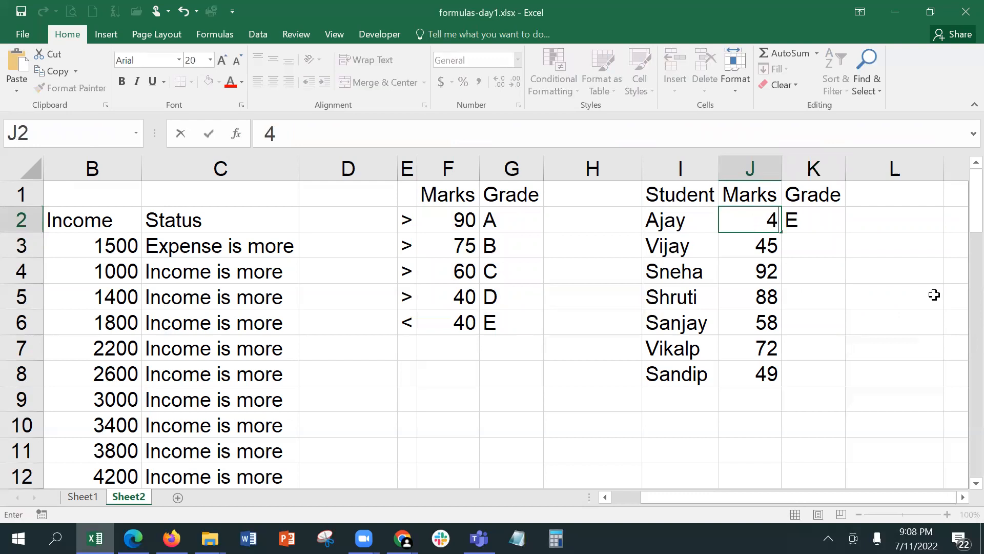
{"action": "key", "text": "Return"}
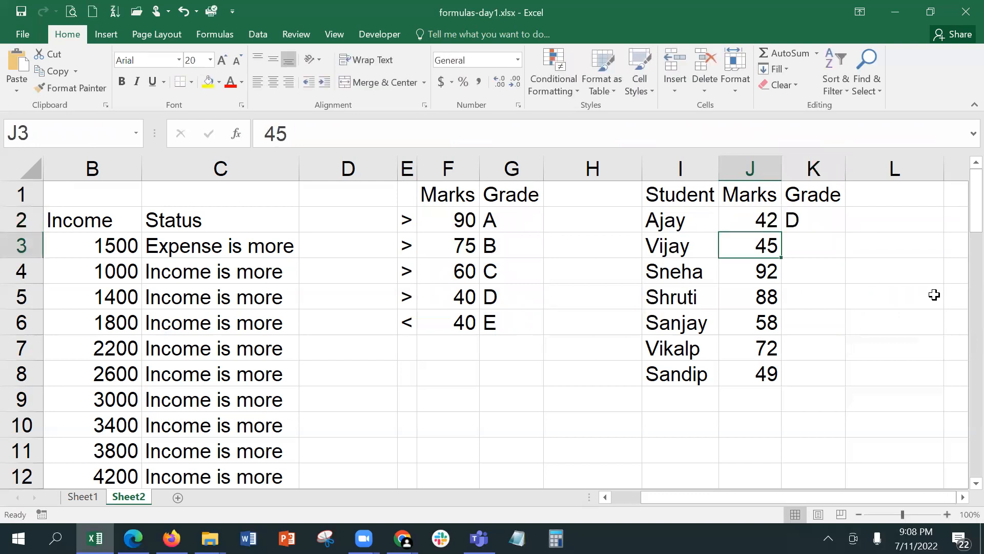
{"action": "key", "text": "Up"}
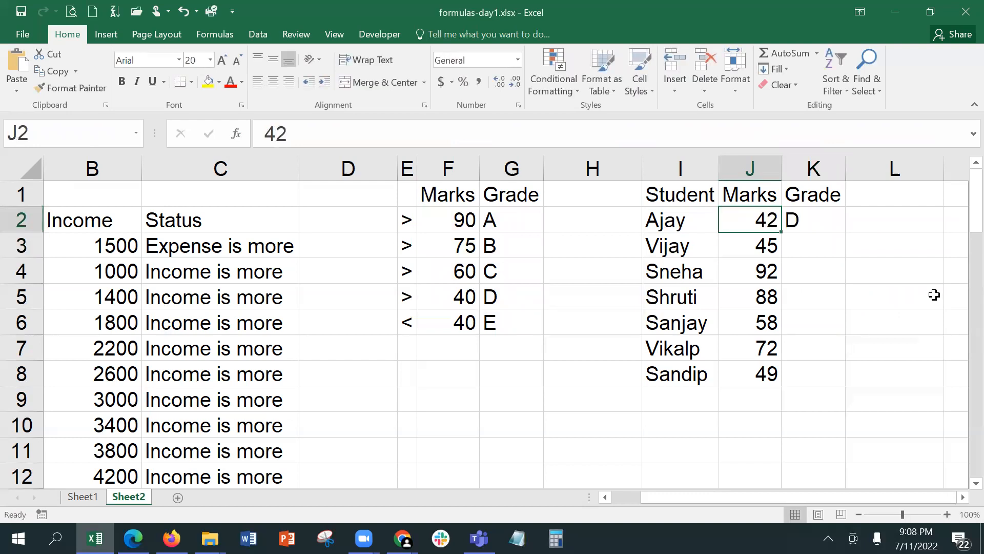
{"action": "type", "text": "62"}
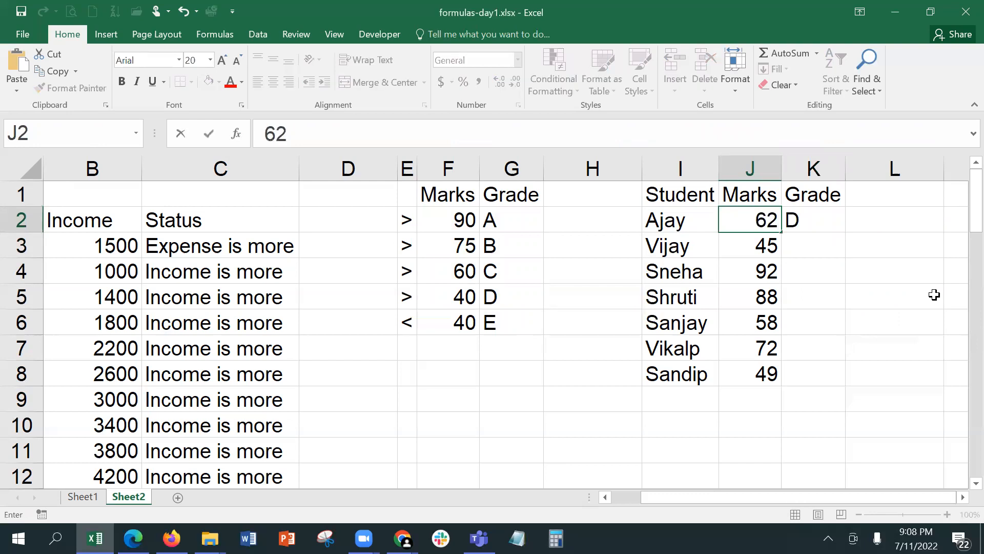
{"action": "key", "text": "Return"}
{"action": "key", "text": "Up"}
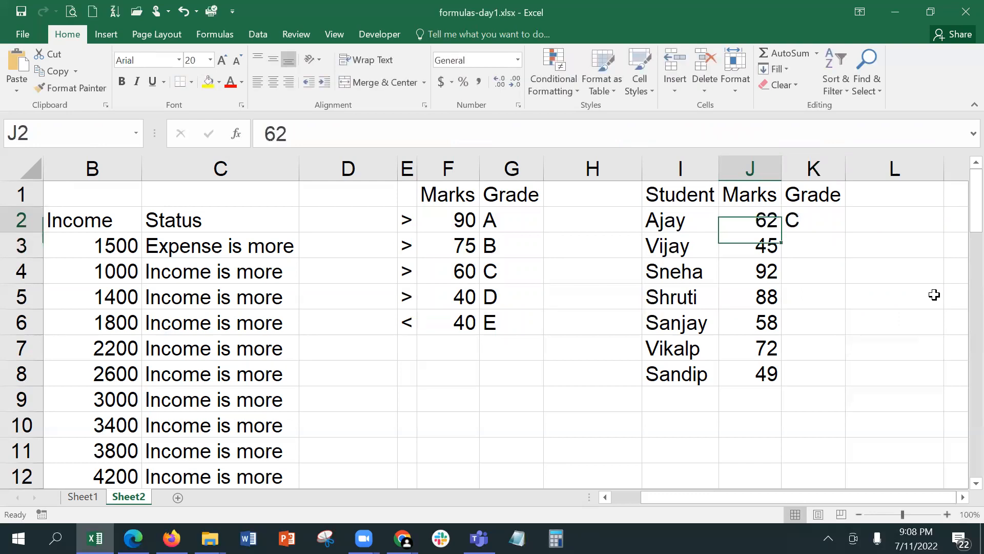
{"action": "type", "text": "78"}
{"action": "key", "text": "Return"}
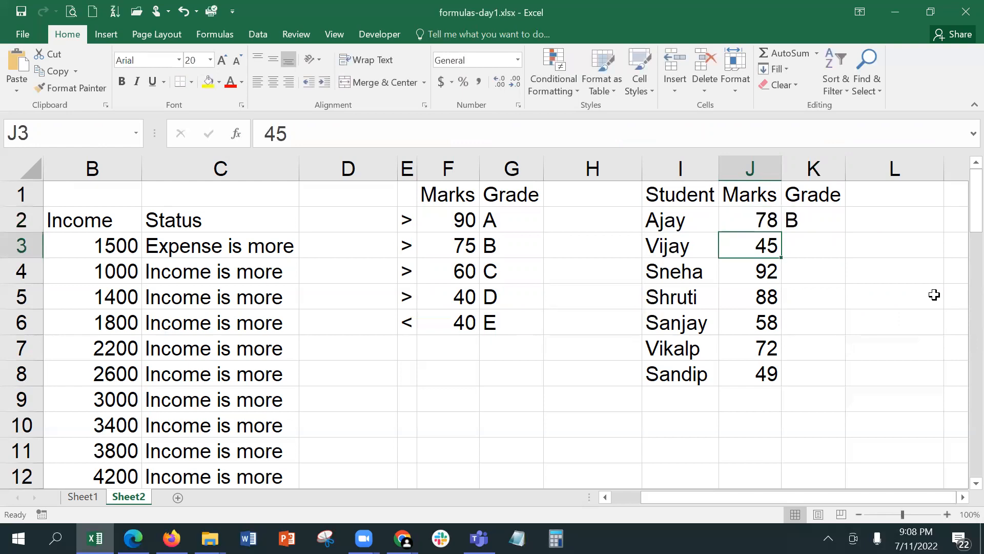
{"action": "key", "text": "Up"}
{"action": "type", "text": "99"}
{"action": "key", "text": "Return"}
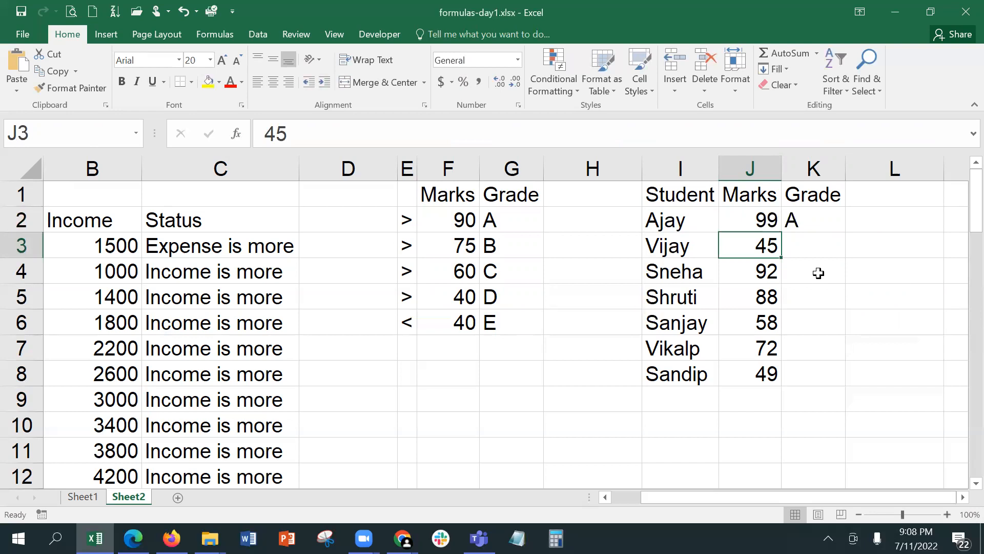
Step: Fill the grade formula from K2 down to K8 for all the students
{"action": "left_click", "coordinate": [821, 221]}
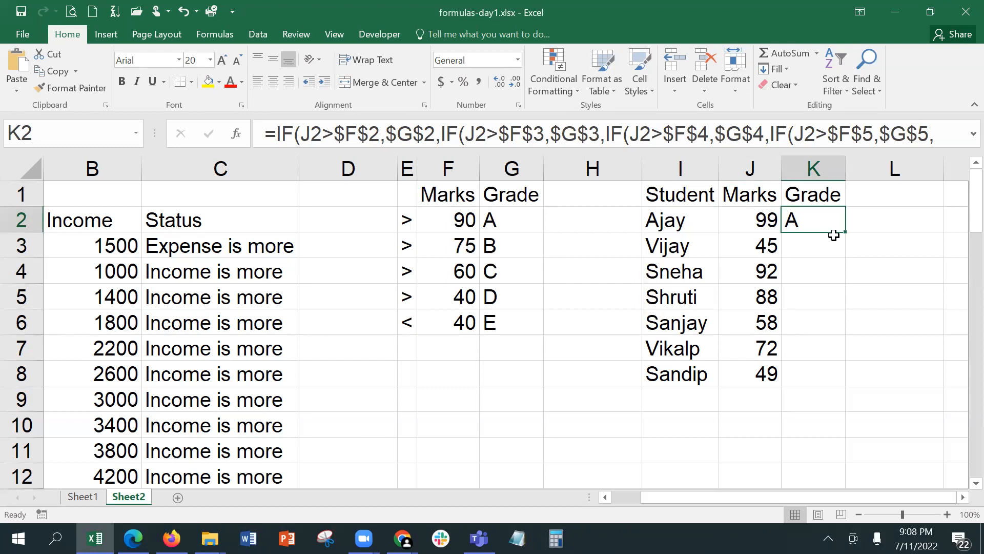
{"action": "left_click_drag", "start_coordinate": [844, 232], "coordinate": [850, 388]}
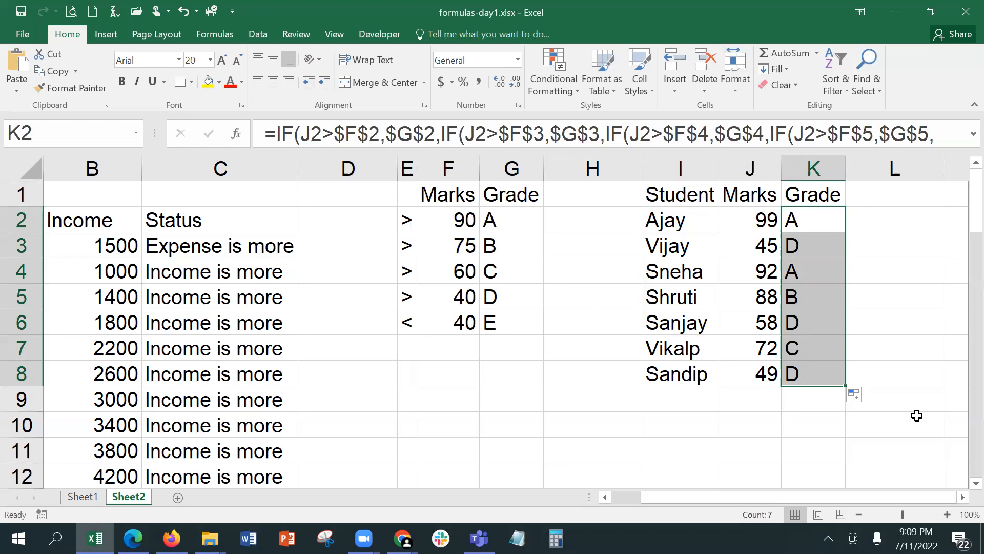
Step: Review the K2 formula's outer IF arguments in the Function Arguments dialog and compare them with the grading rules in E2:G6
{"action": "left_click", "coordinate": [809, 218]}
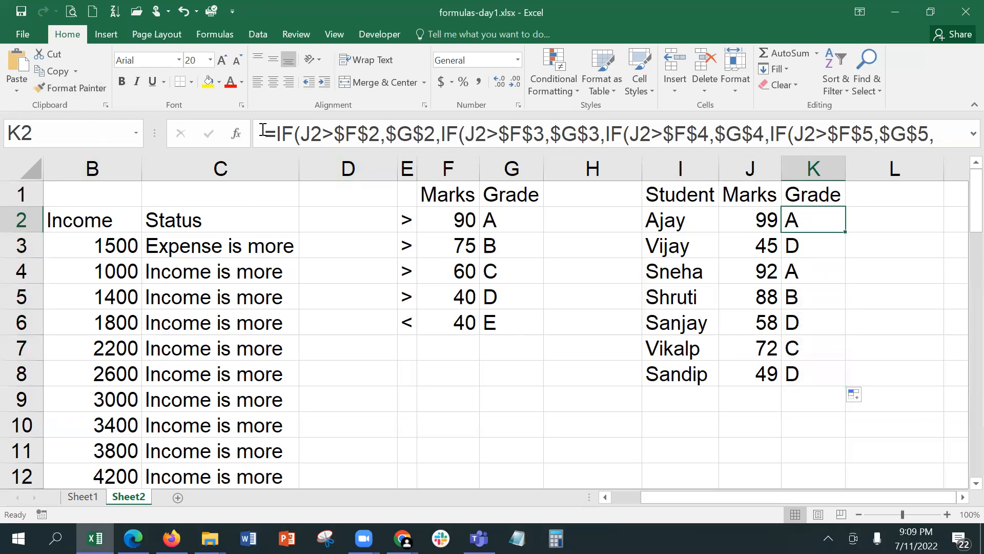
{"action": "left_click", "coordinate": [236, 134]}
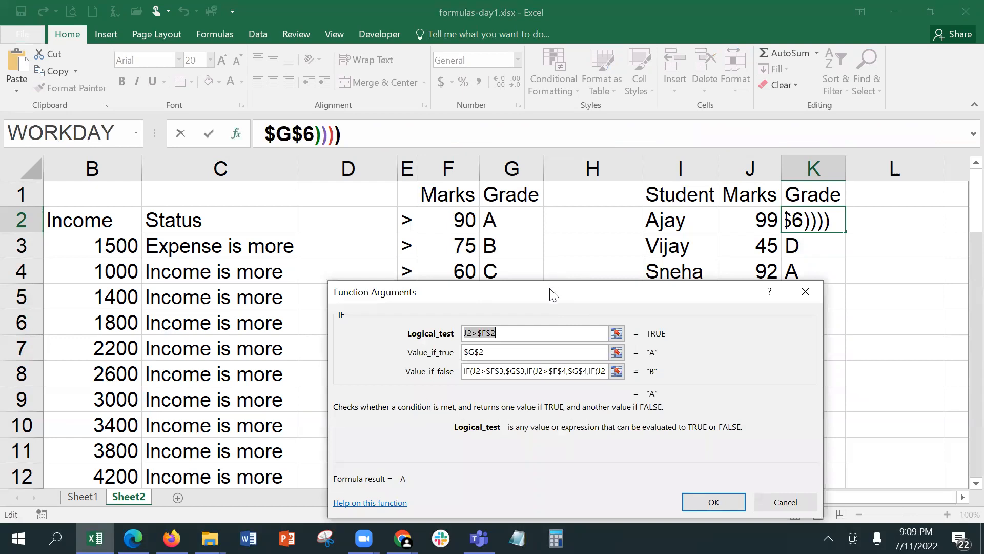
{"action": "left_click_drag", "start_coordinate": [550, 290], "coordinate": [540, 316]}
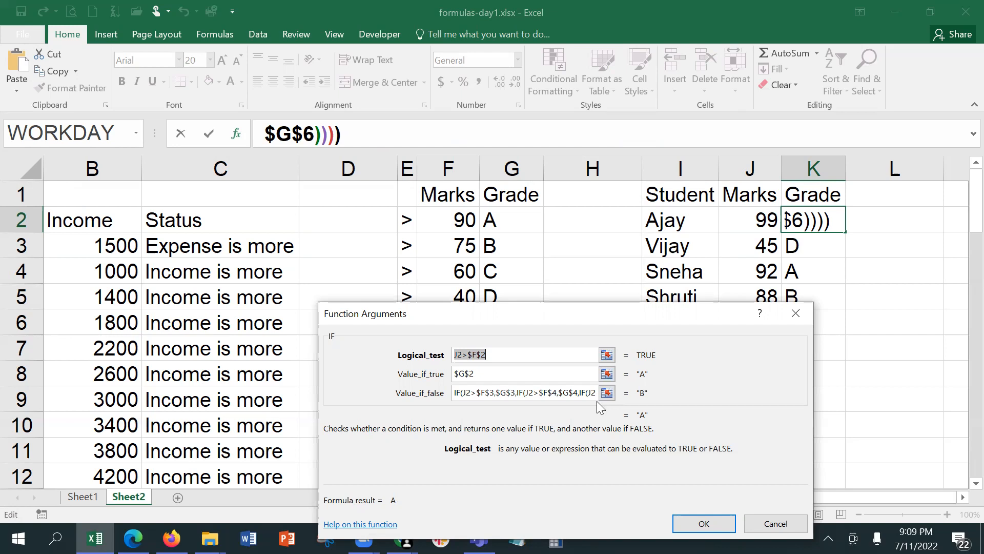
{"action": "left_click", "coordinate": [704, 524]}
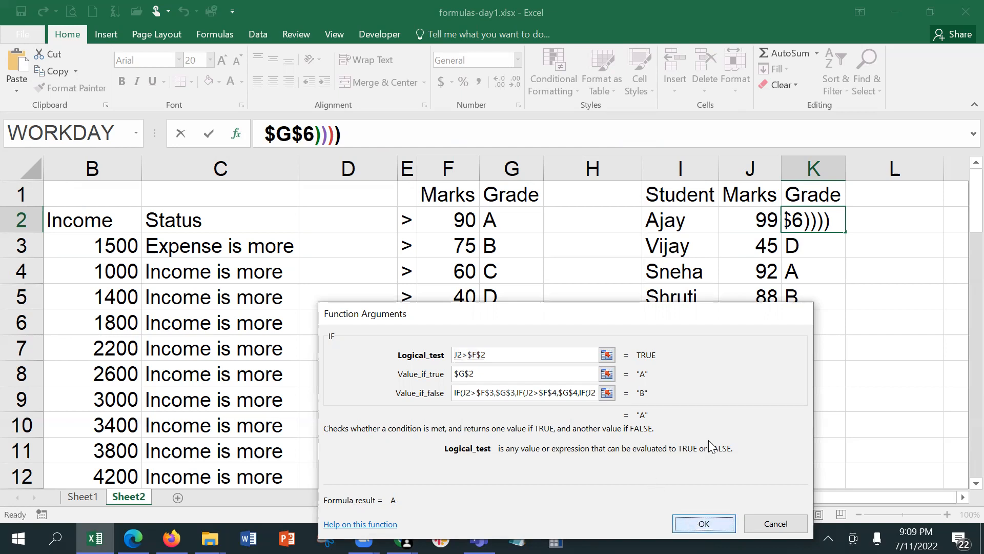
{"action": "left_click_drag", "start_coordinate": [408, 221], "coordinate": [502, 316]}
{"action": "left_click", "coordinate": [792, 220]}
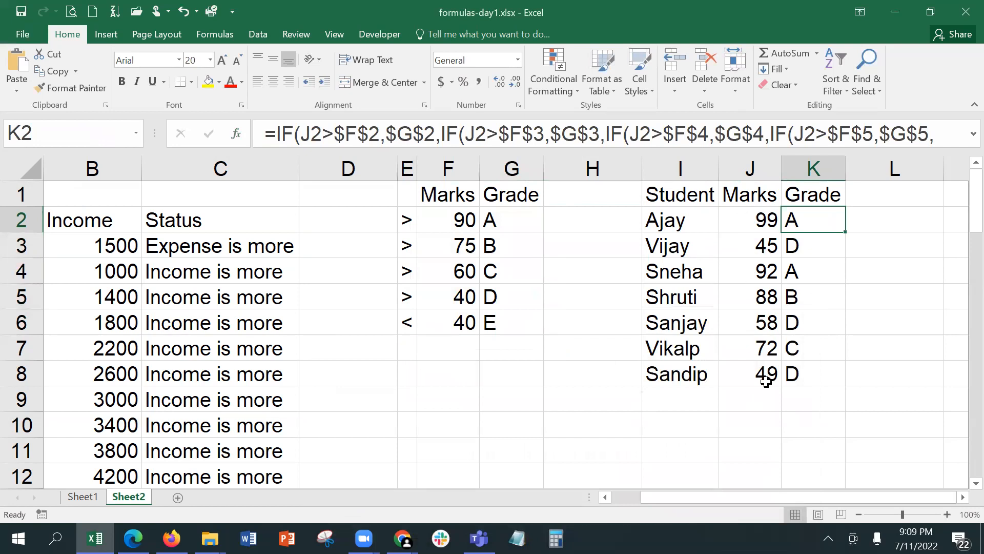
Step: Reopen the function arguments of K2 and examine the nested IF held in Value_if_false
{"action": "left_click", "coordinate": [746, 224]}
{"action": "left_click", "coordinate": [797, 228]}
{"action": "left_click", "coordinate": [275, 138]}
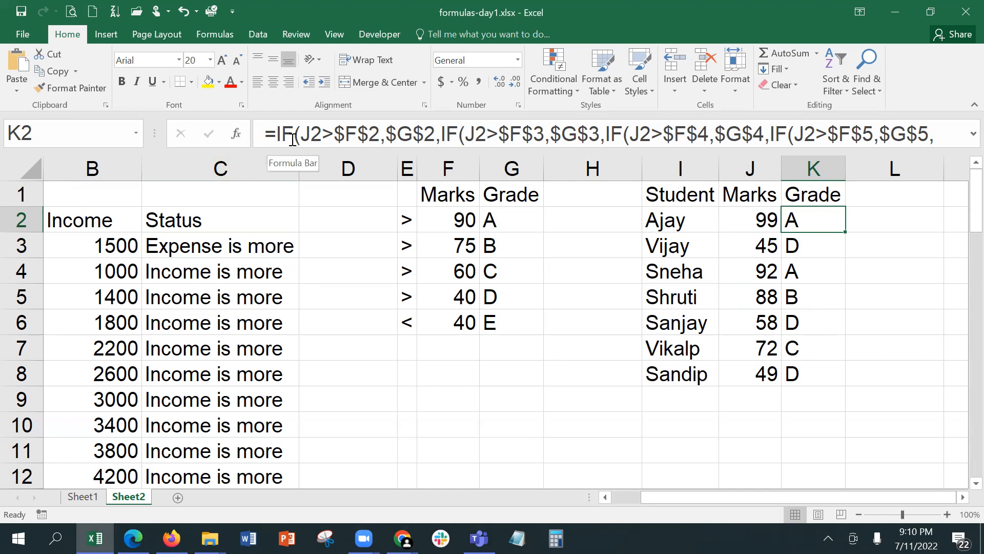
{"action": "left_click", "coordinate": [233, 135]}
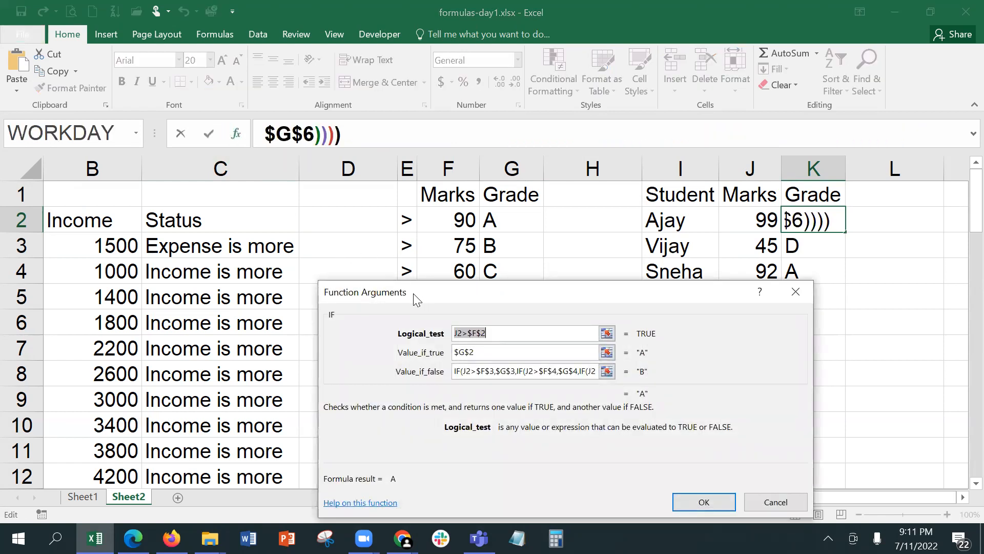
{"action": "left_click_drag", "start_coordinate": [416, 299], "coordinate": [188, 284]}
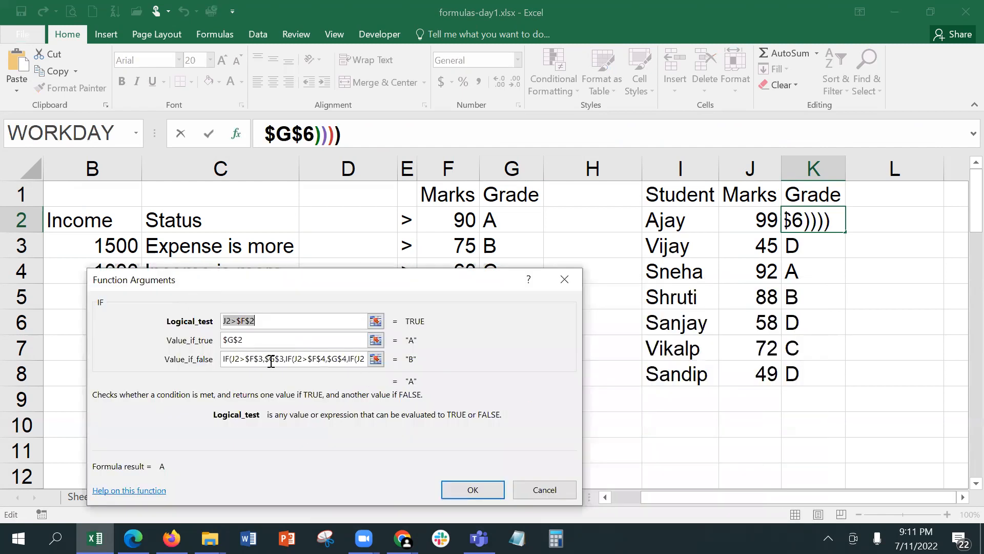
{"action": "left_click", "coordinate": [242, 361]}
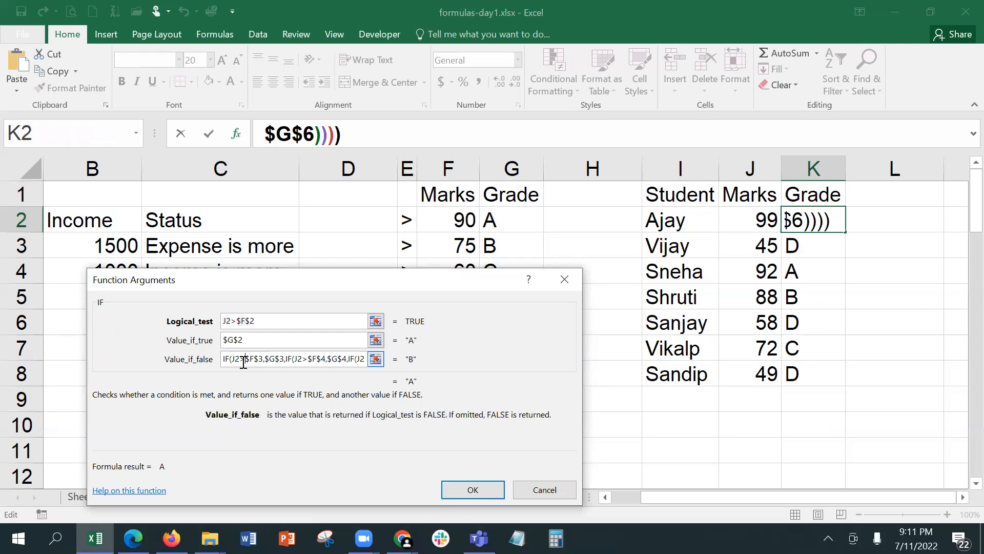